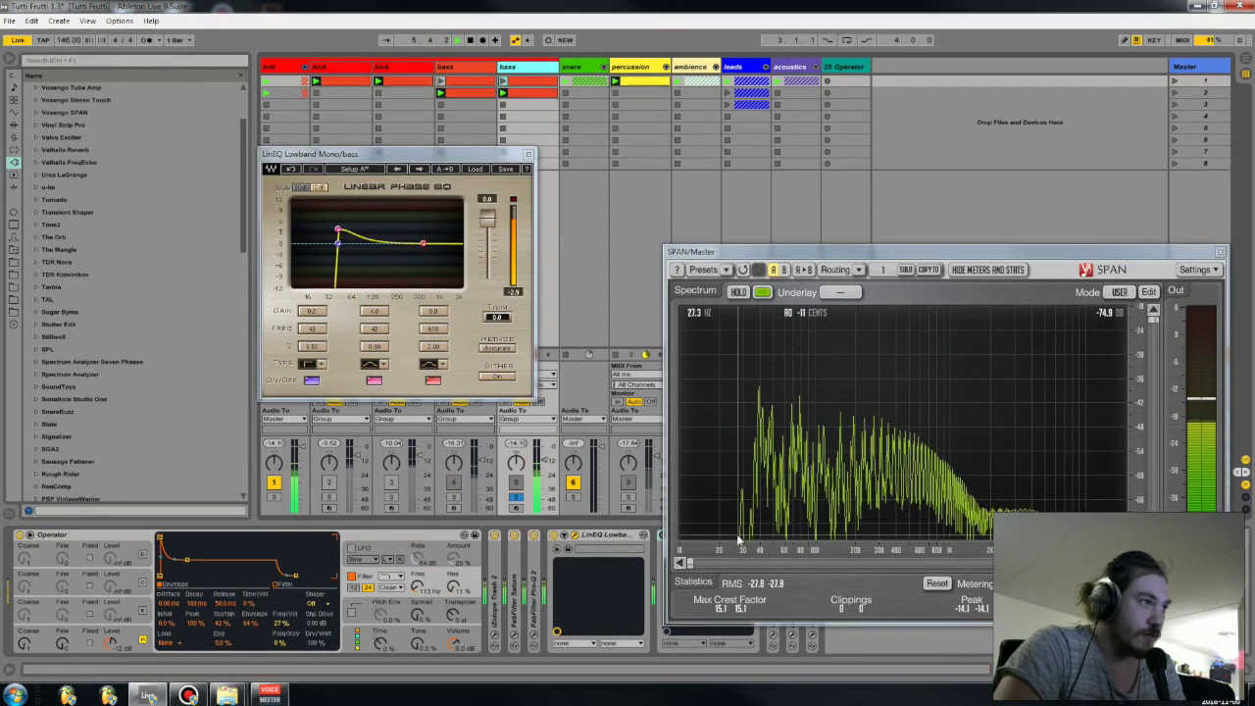
Bypass the LinEQ Lowband on the bass track and turn on spectrum hold in SPAN to examine the unfiltered low end
left_click(553, 536)
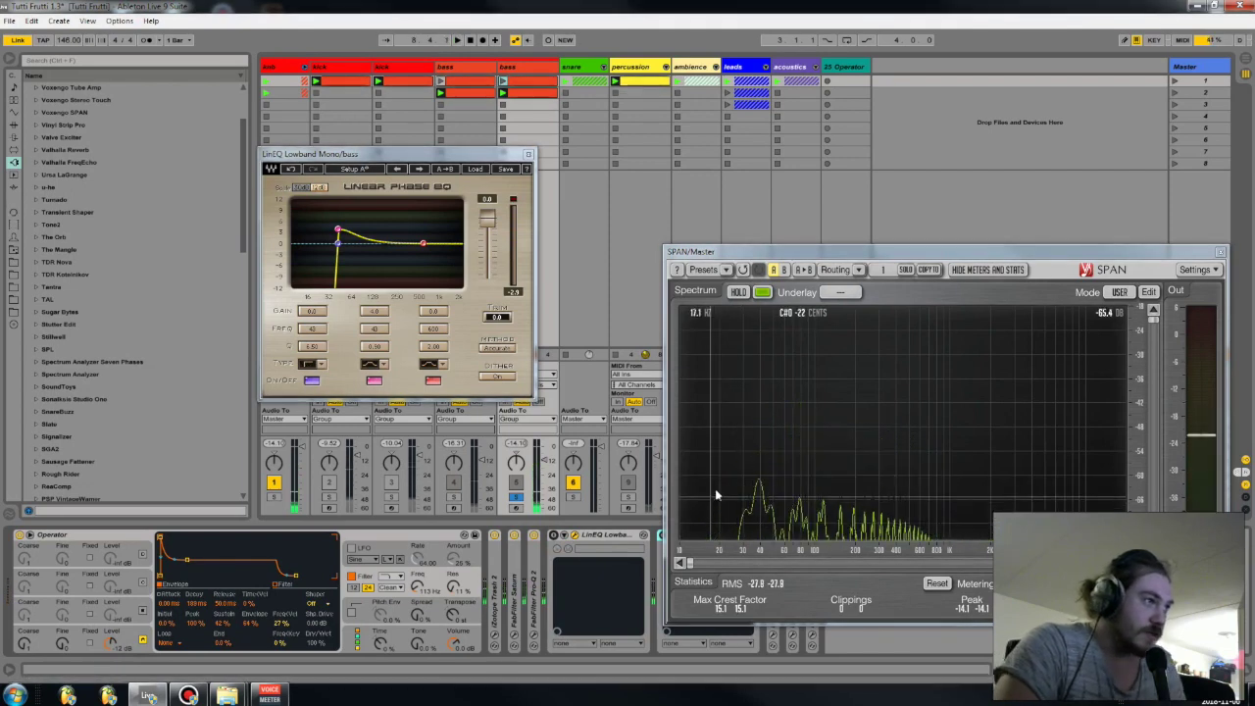
left_click(737, 292)
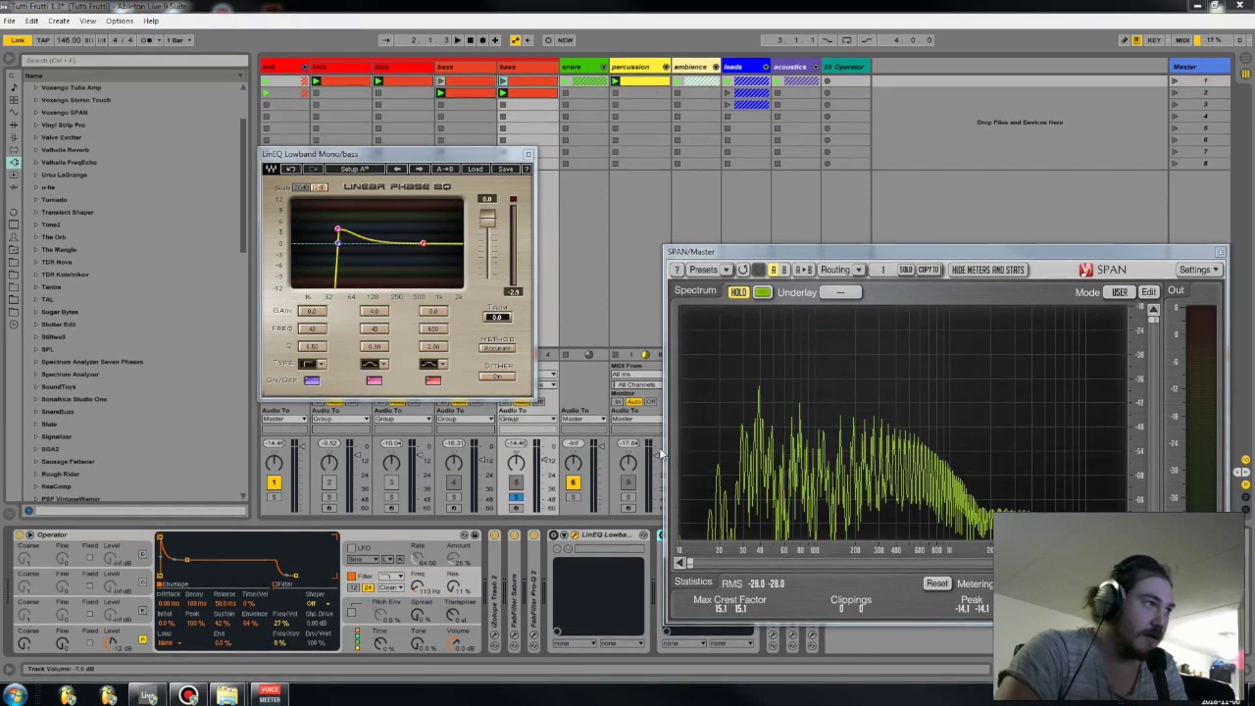
left_click(339, 230)
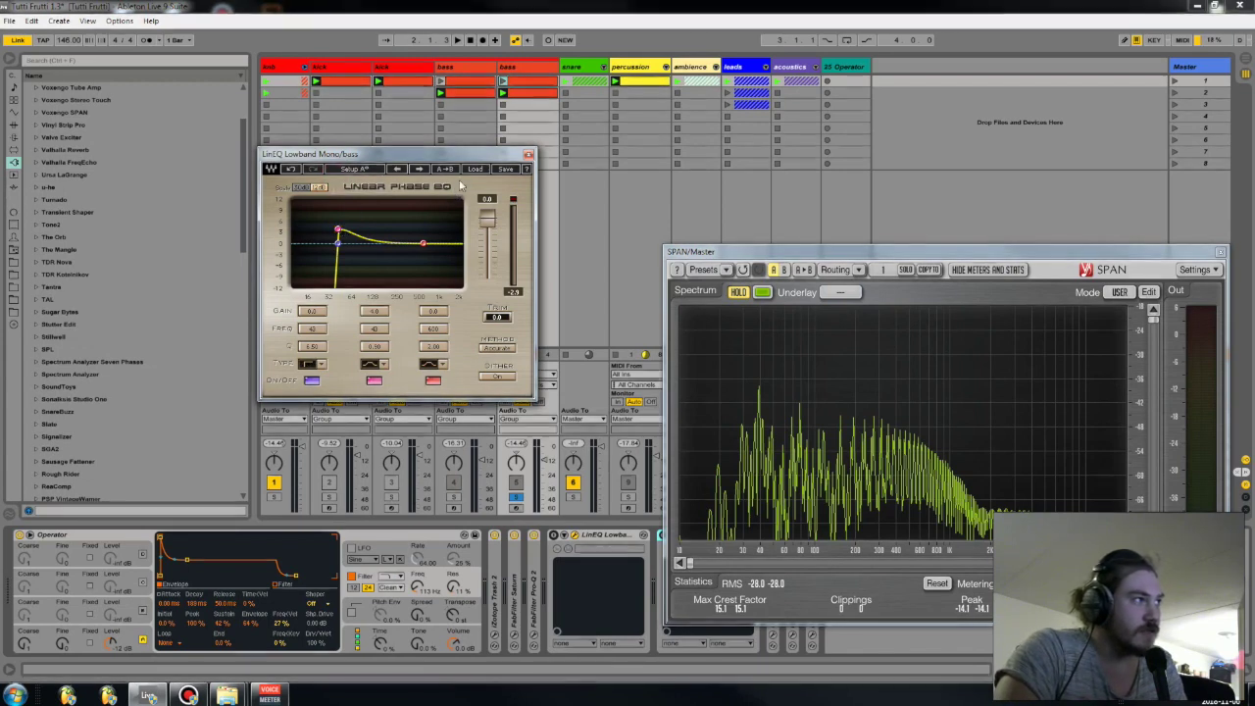
left_click(310, 187)
left_click(301, 188)
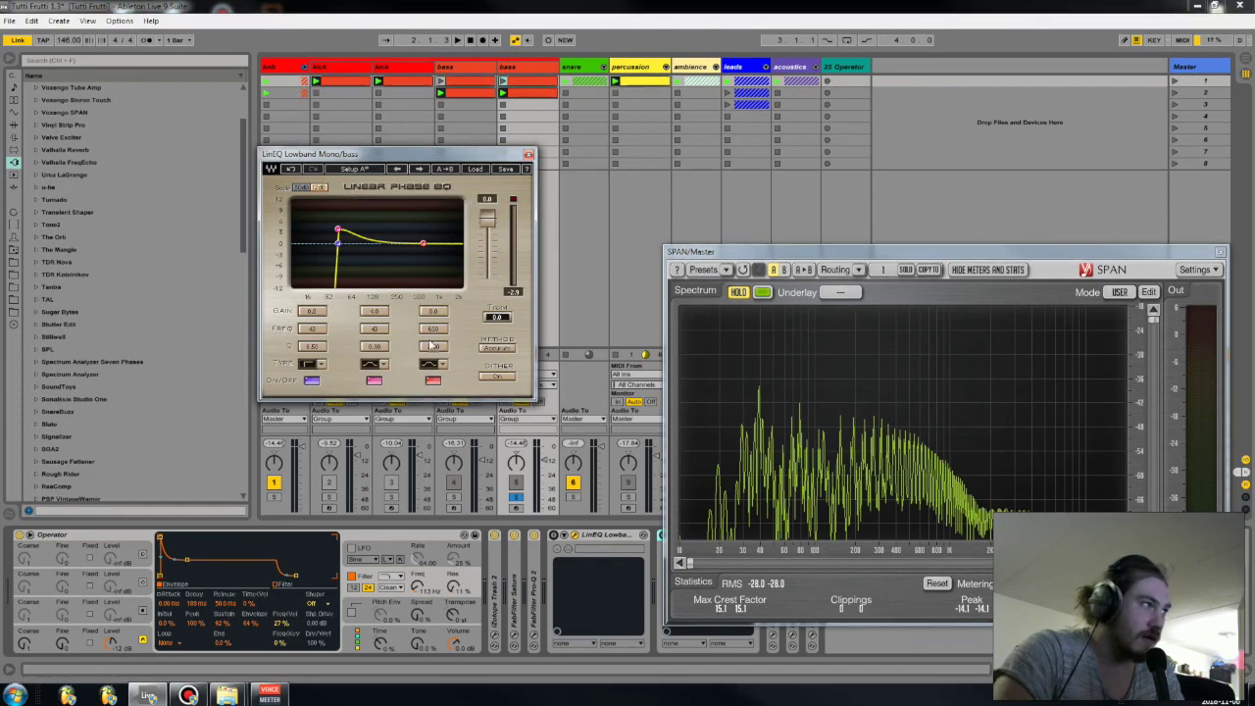
Collapse the LinEQ Lowband in the bass device chain and move the SPAN window clear of the devices
left_click(590, 548)
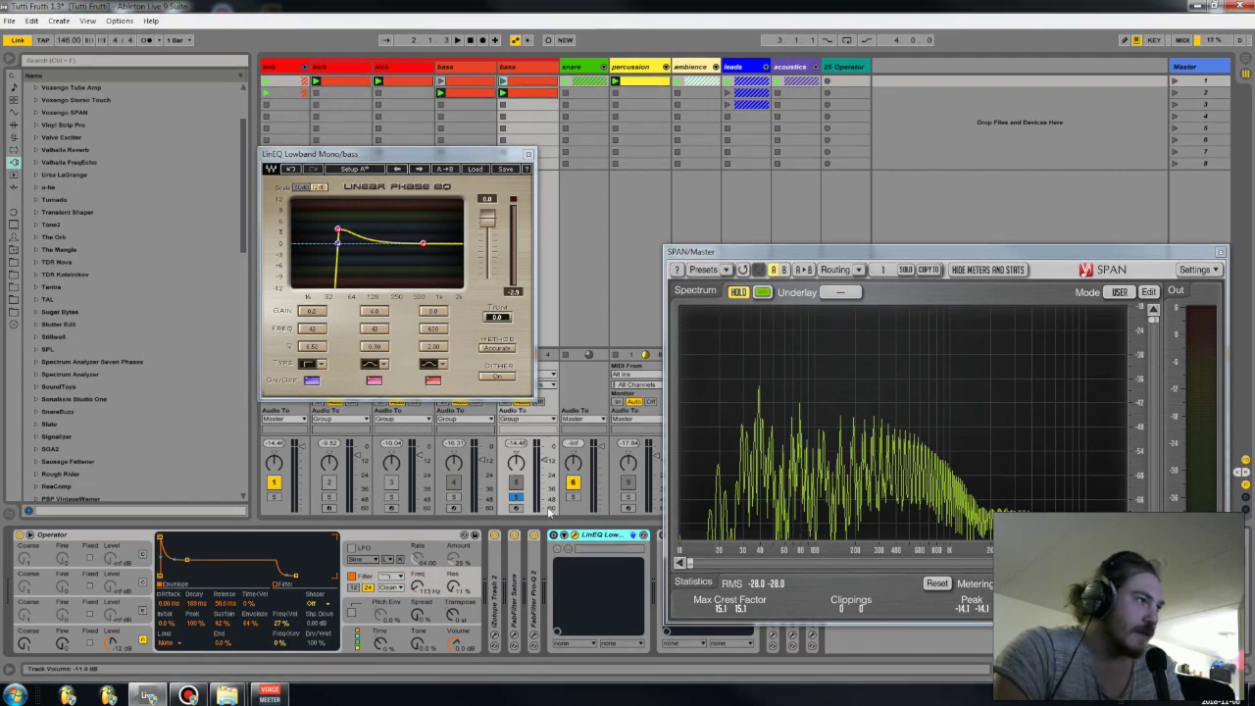
left_click(563, 535)
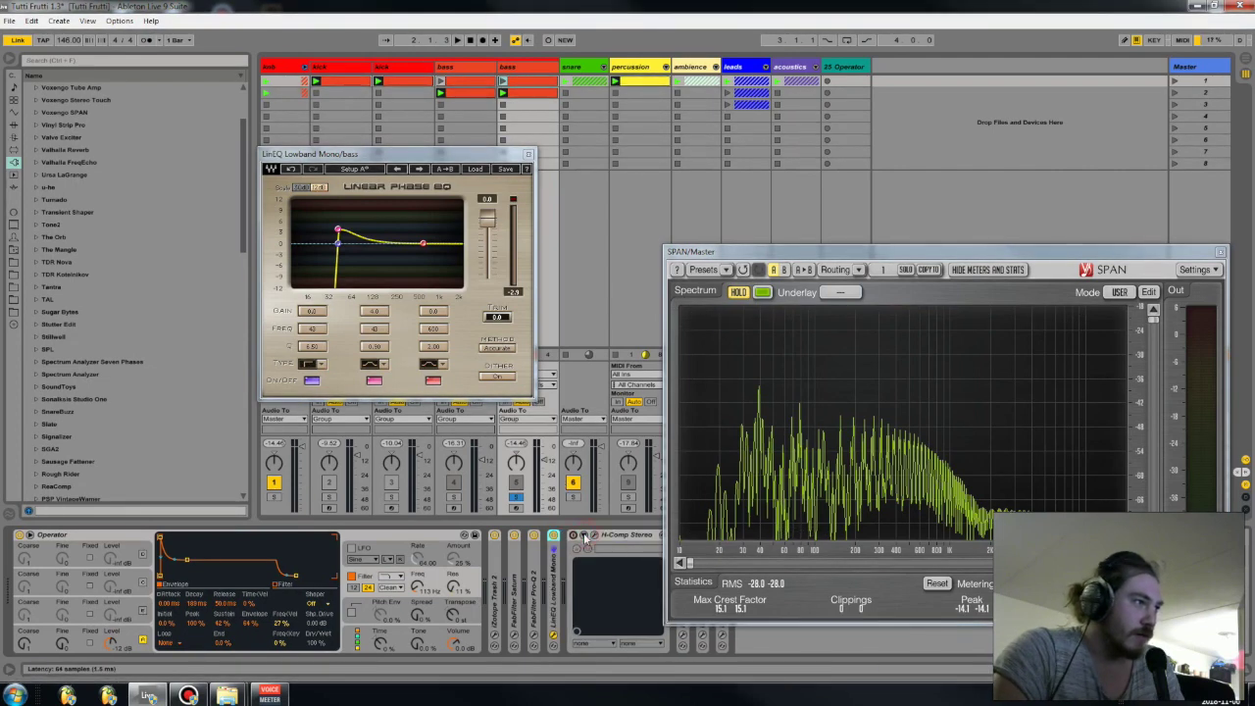
left_click_drag(873, 252, 868, 96)
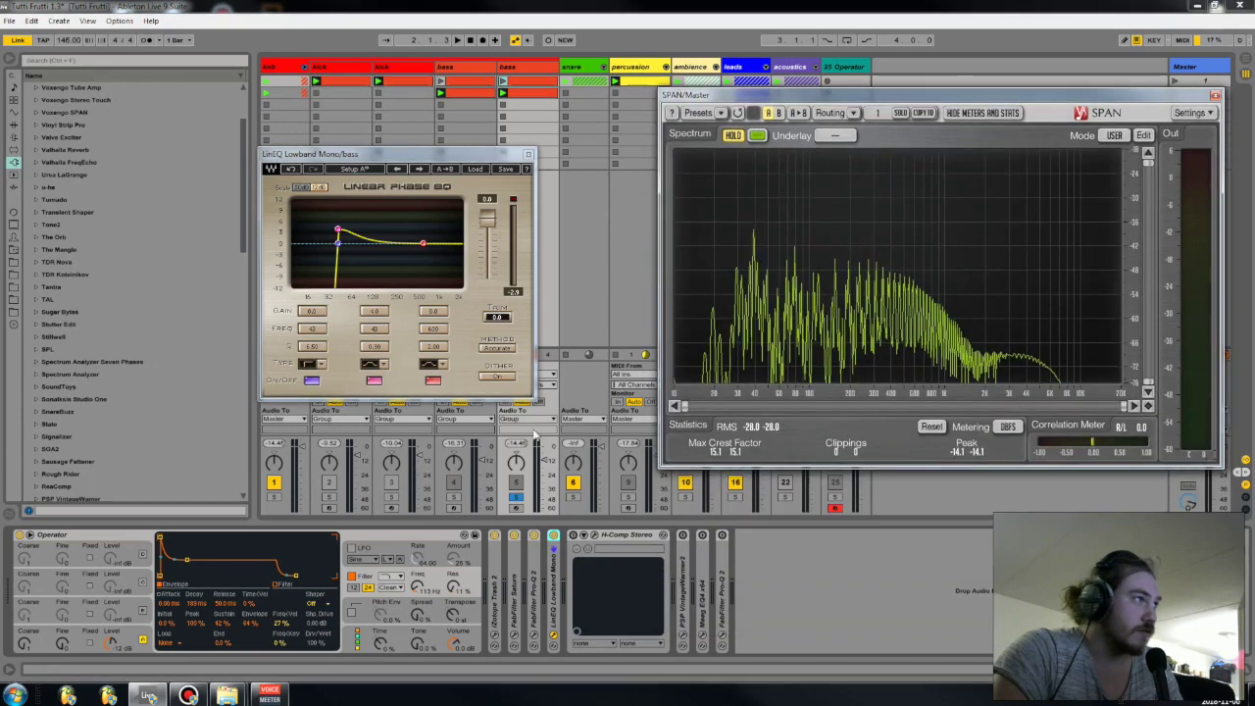
Release the held spectrum in SPAN and play the bass loop to examine its low-frequency content
left_click(339, 234)
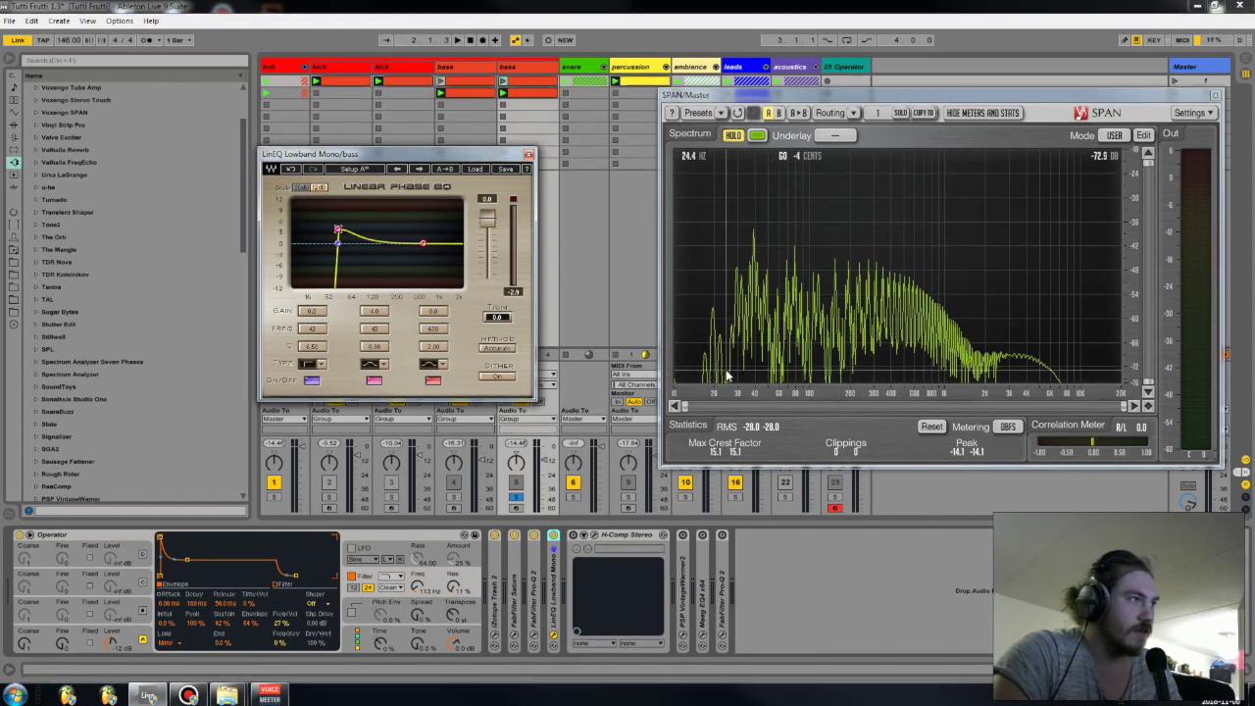
left_click(733, 135)
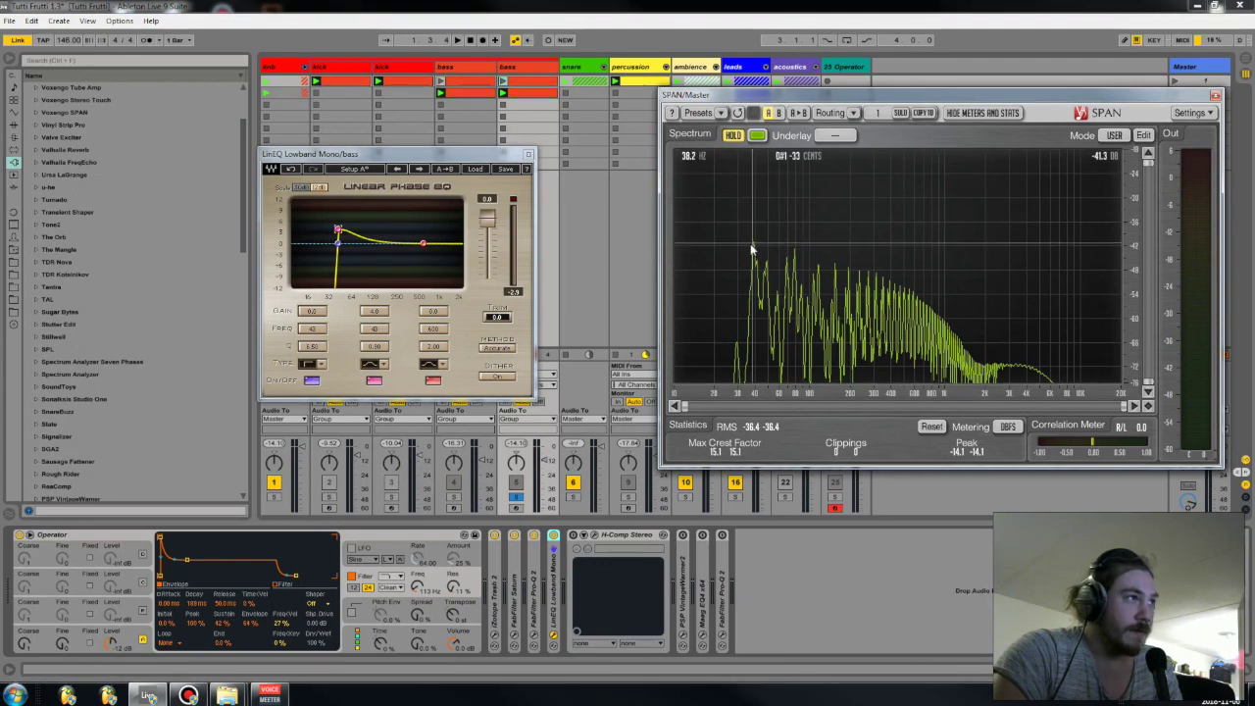
key("space")
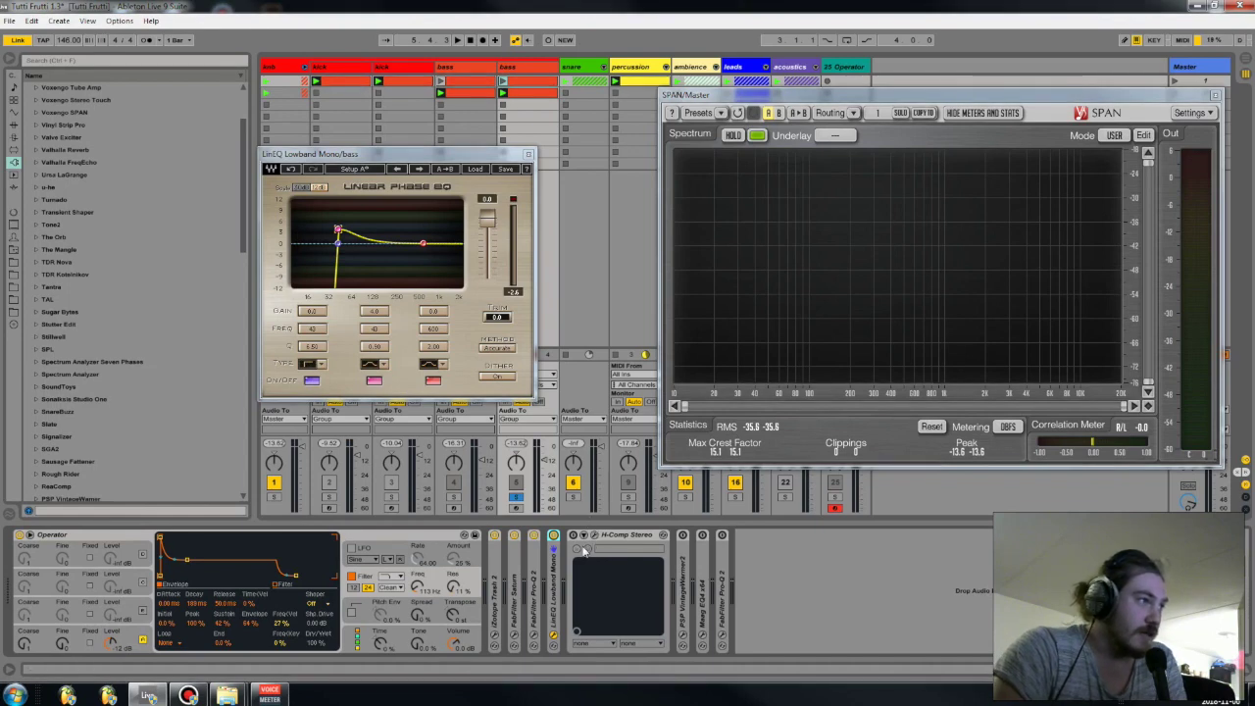
Enable H-Comp Stereo on the bass track, move its window away from the EQ, and show the browser's audio effects list
left_click(575, 536)
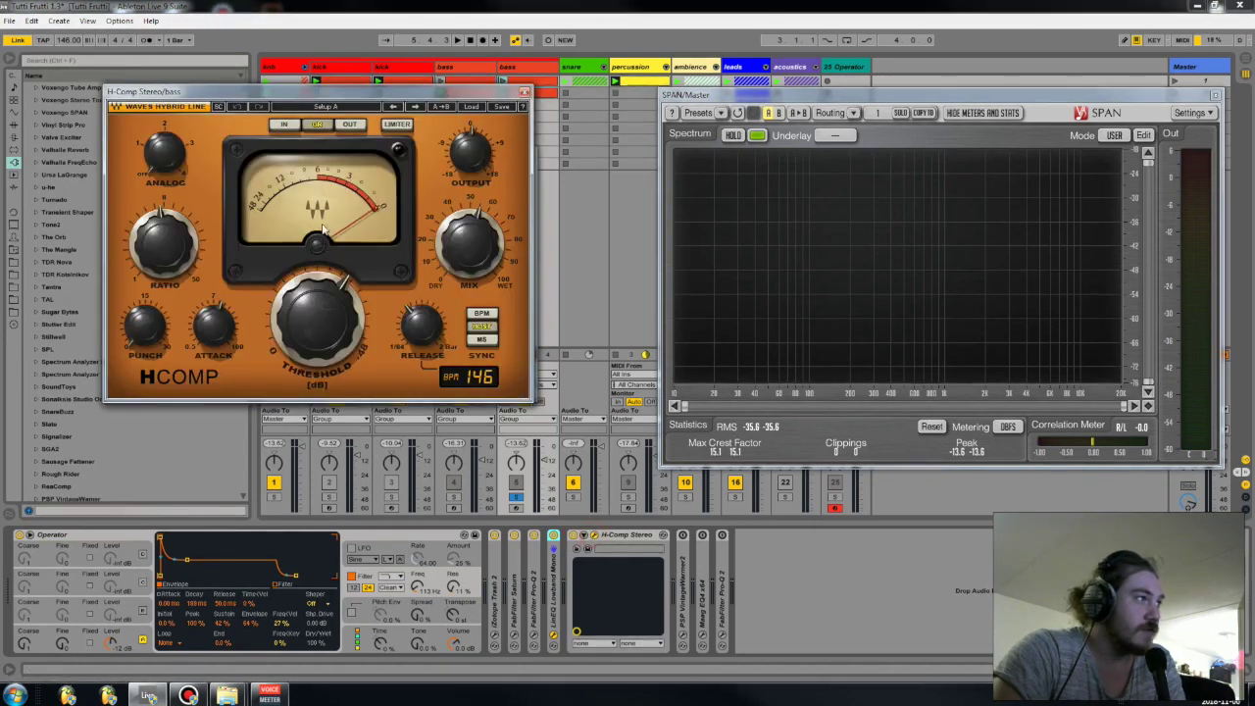
left_click_drag(343, 86, 757, 67)
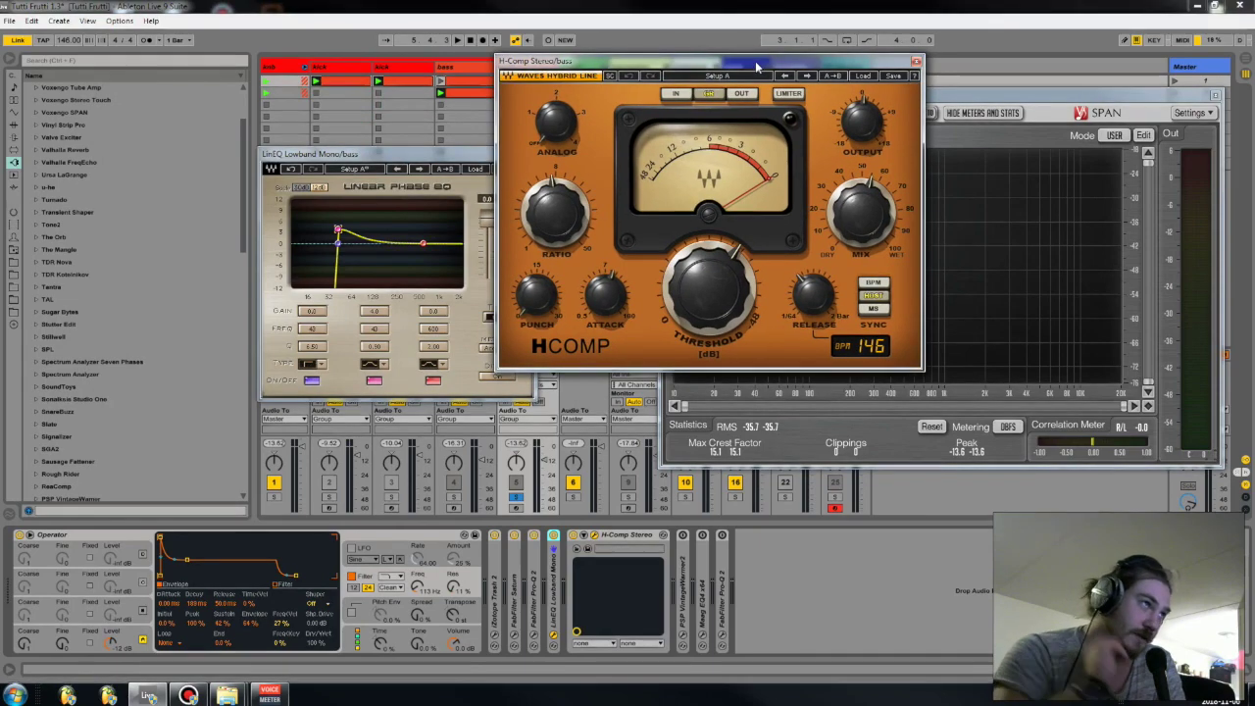
left_click(14, 113)
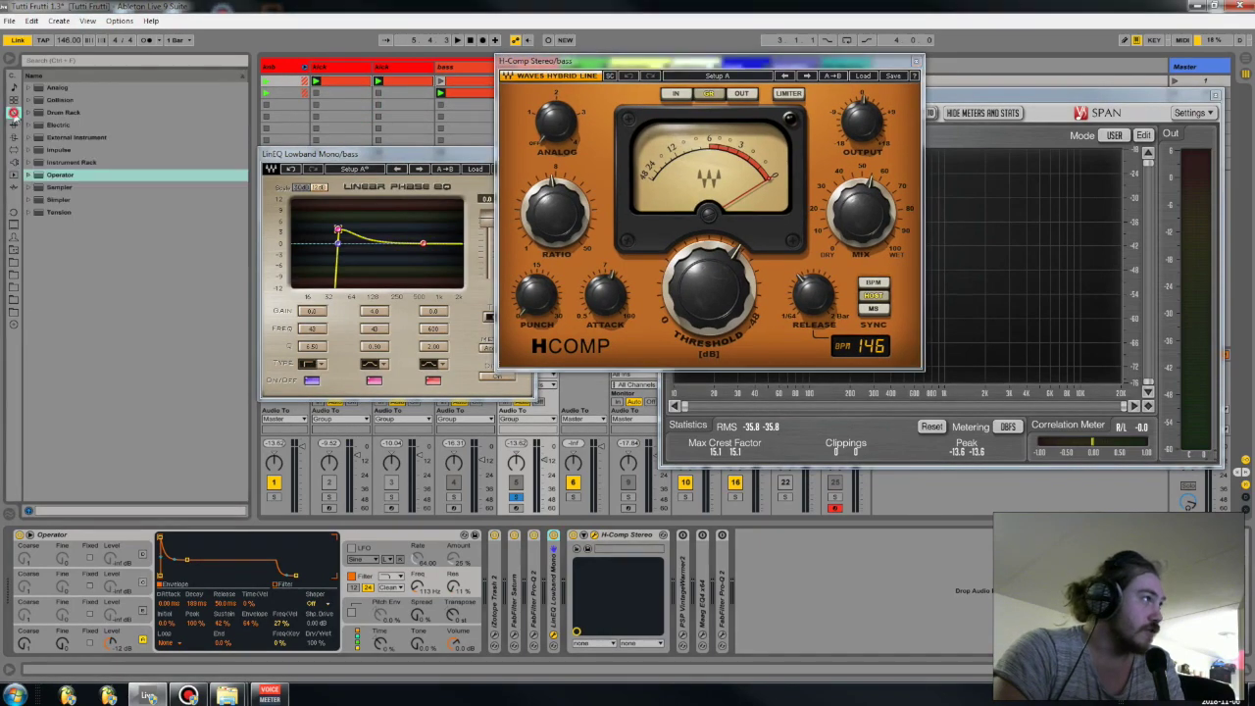
left_click(14, 124)
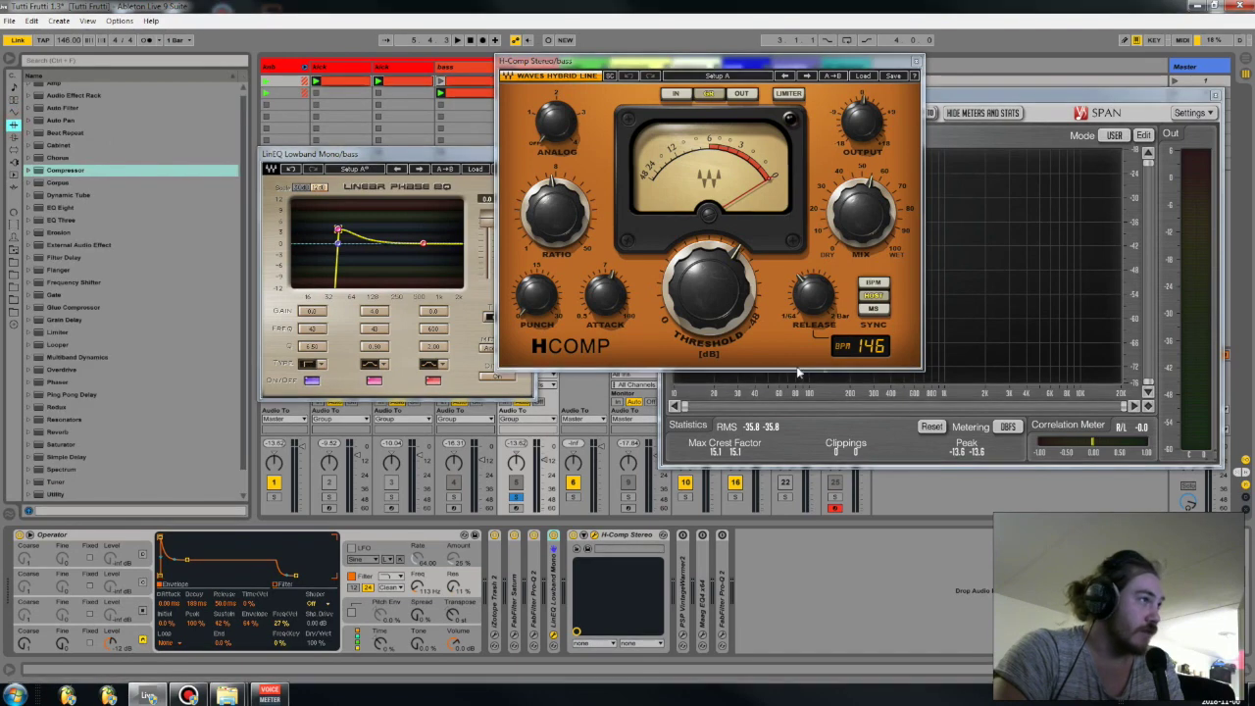
Play the bass loop while adjusting the threshold and mix of H-Comp, and stop playback
mouse_move(555, 208)
left_click_drag(558, 218, 572, 233)
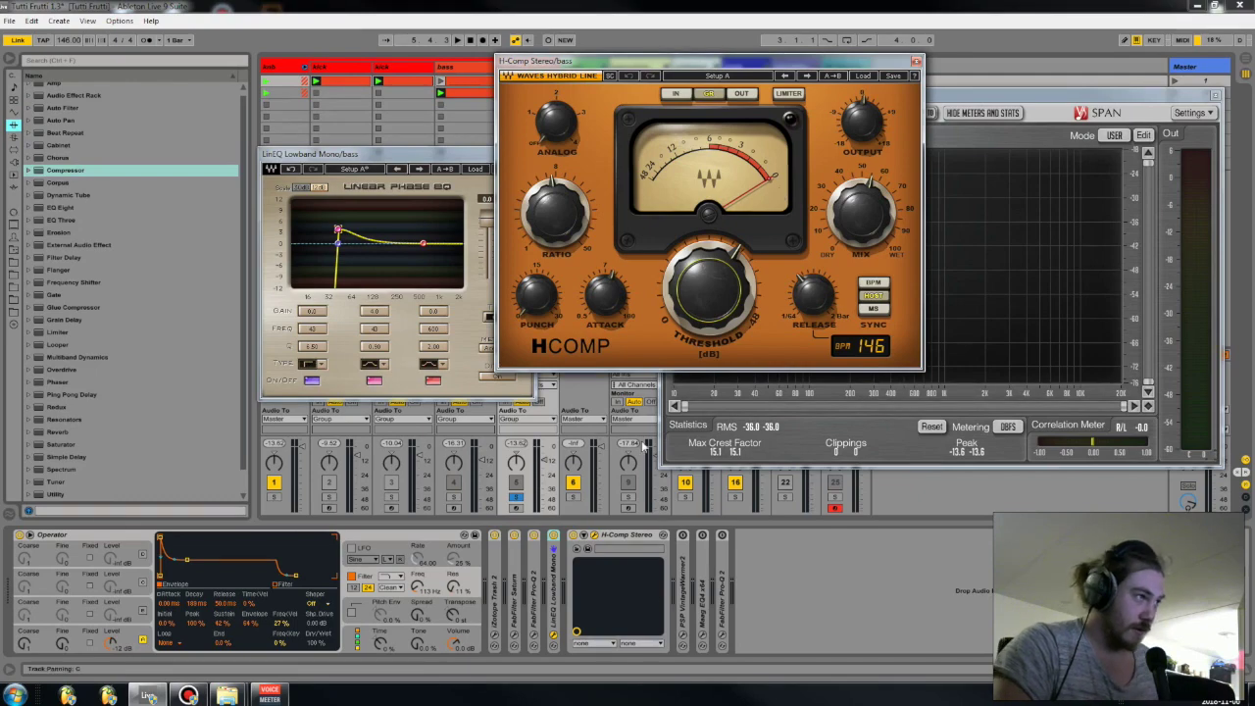
key("space")
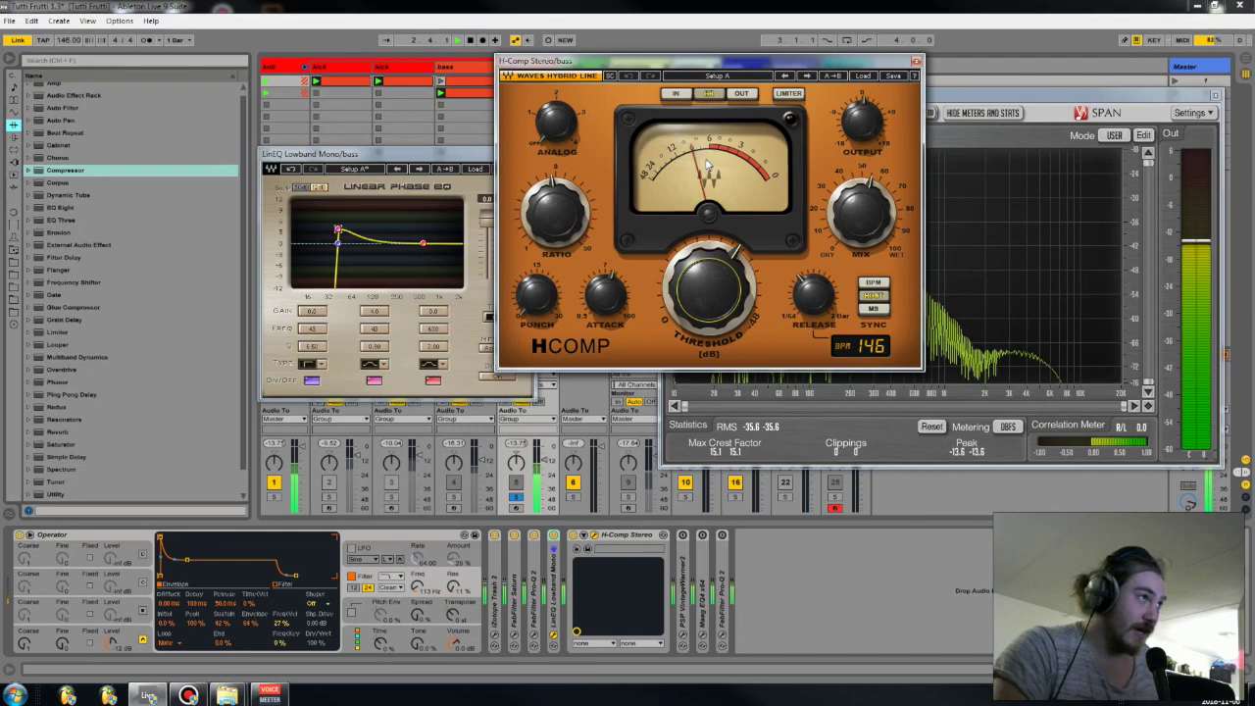
left_click_drag(719, 299, 718, 285)
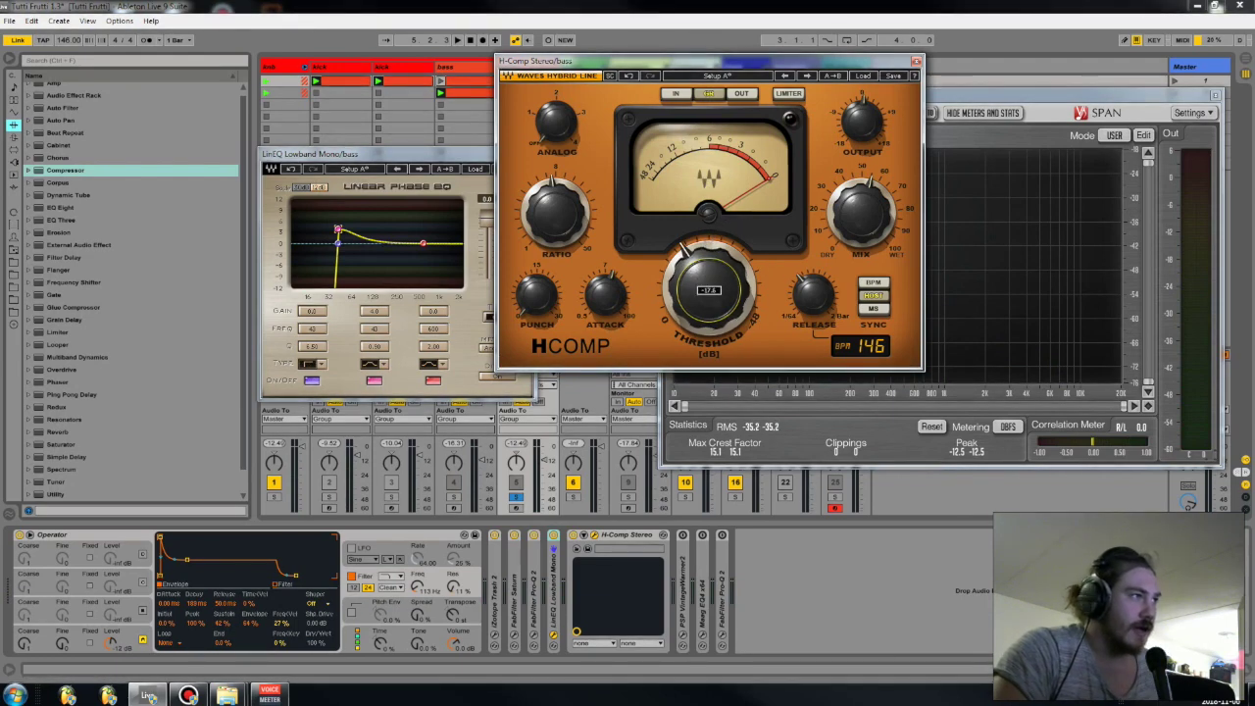
key("space")
scroll(712, 261, "down", 4)
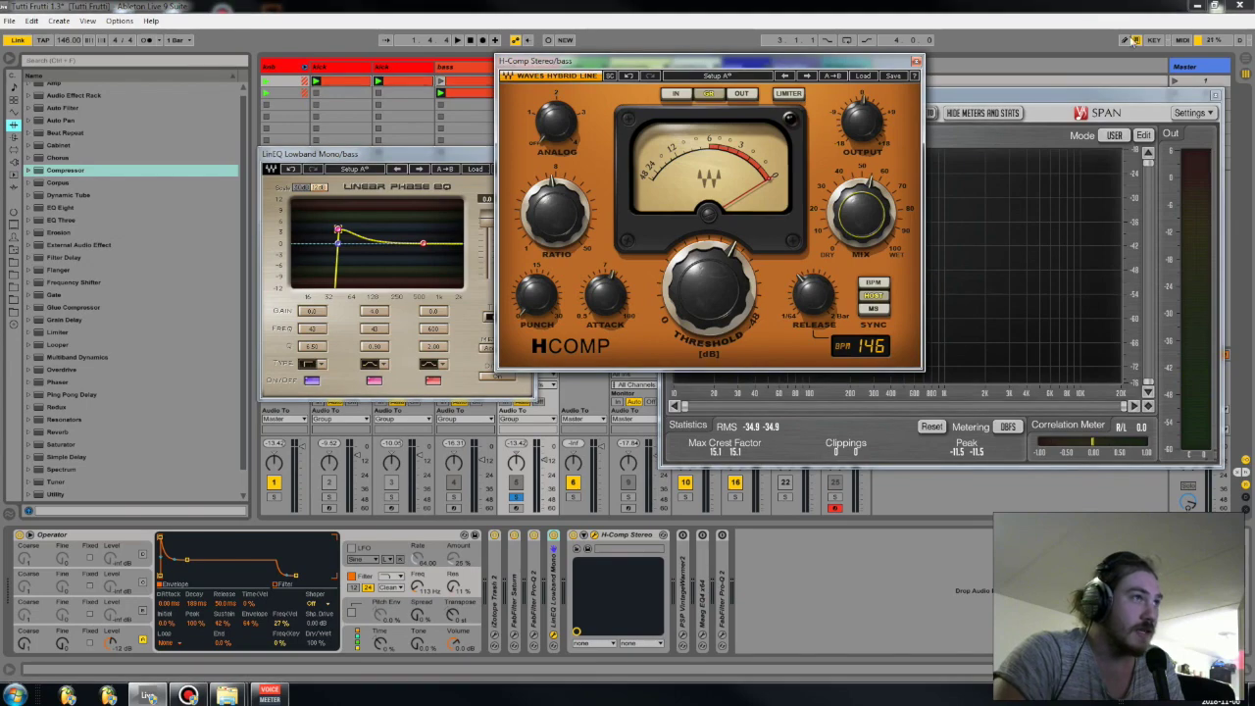
Open s(M)exoscope from the Master track's devices and close the SPAN window
left_click_drag(1188, 94, 969, 172)
left_click(1045, 182)
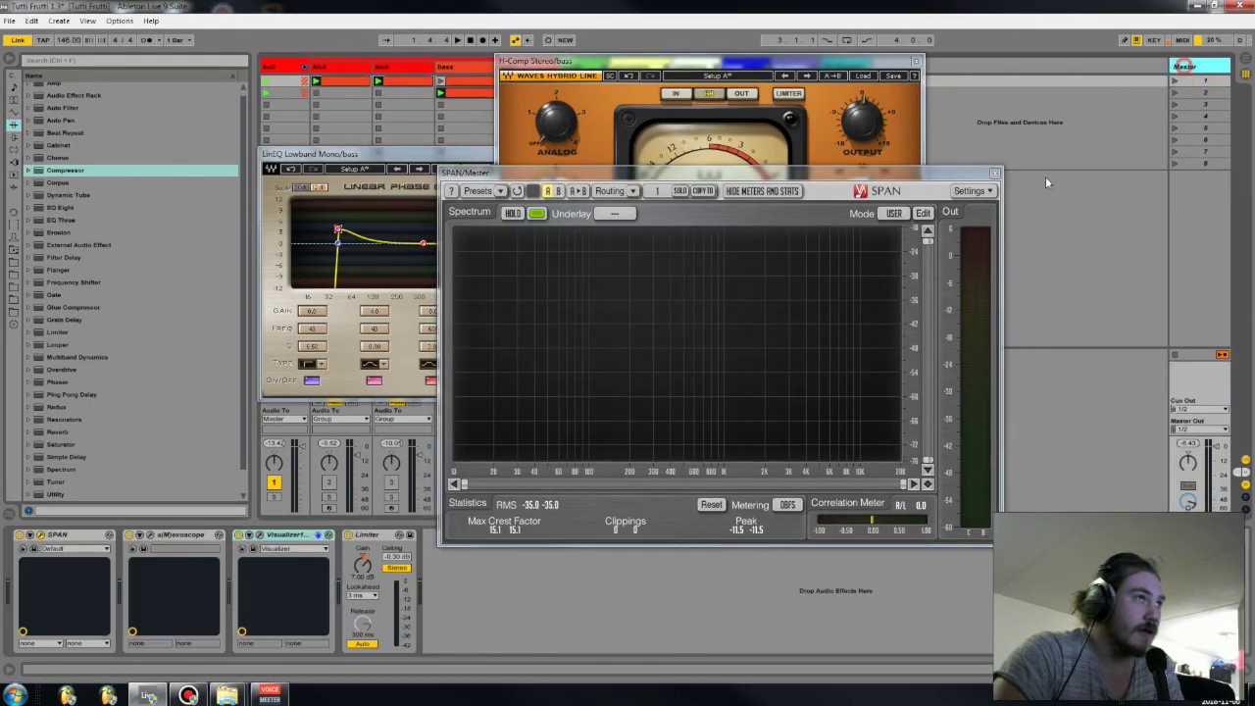
left_click(147, 538)
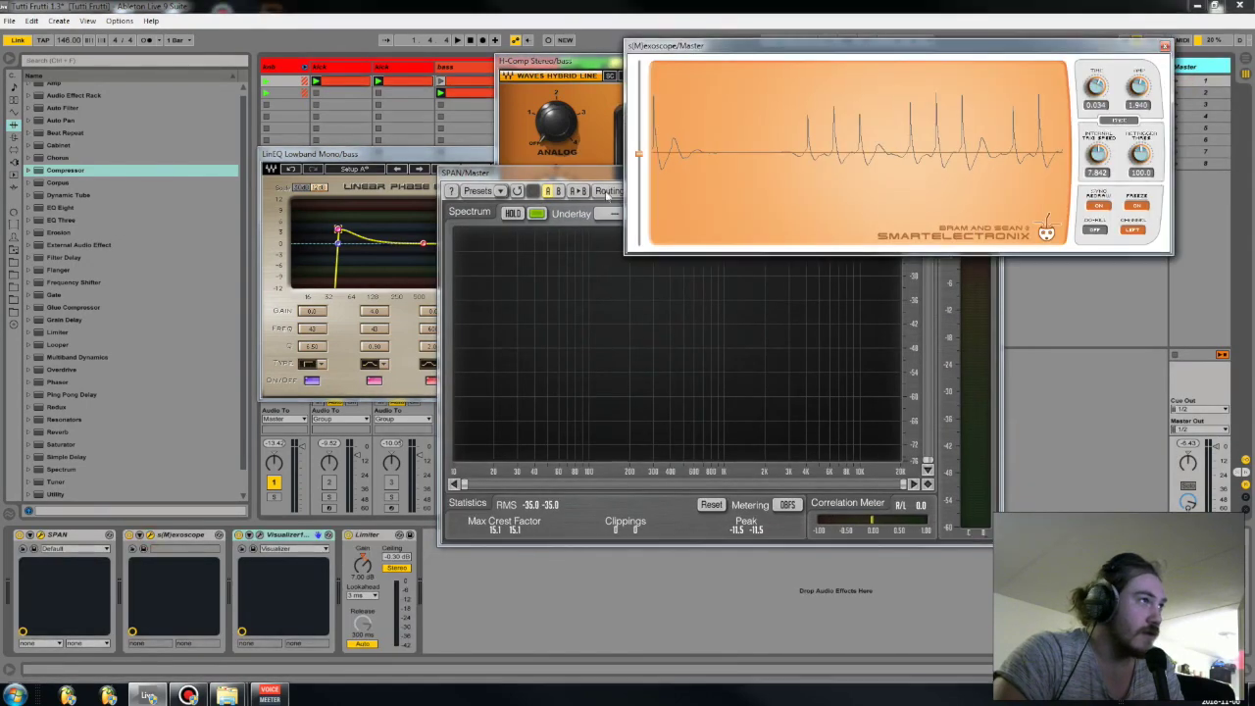
left_click(970, 176)
left_click(995, 174)
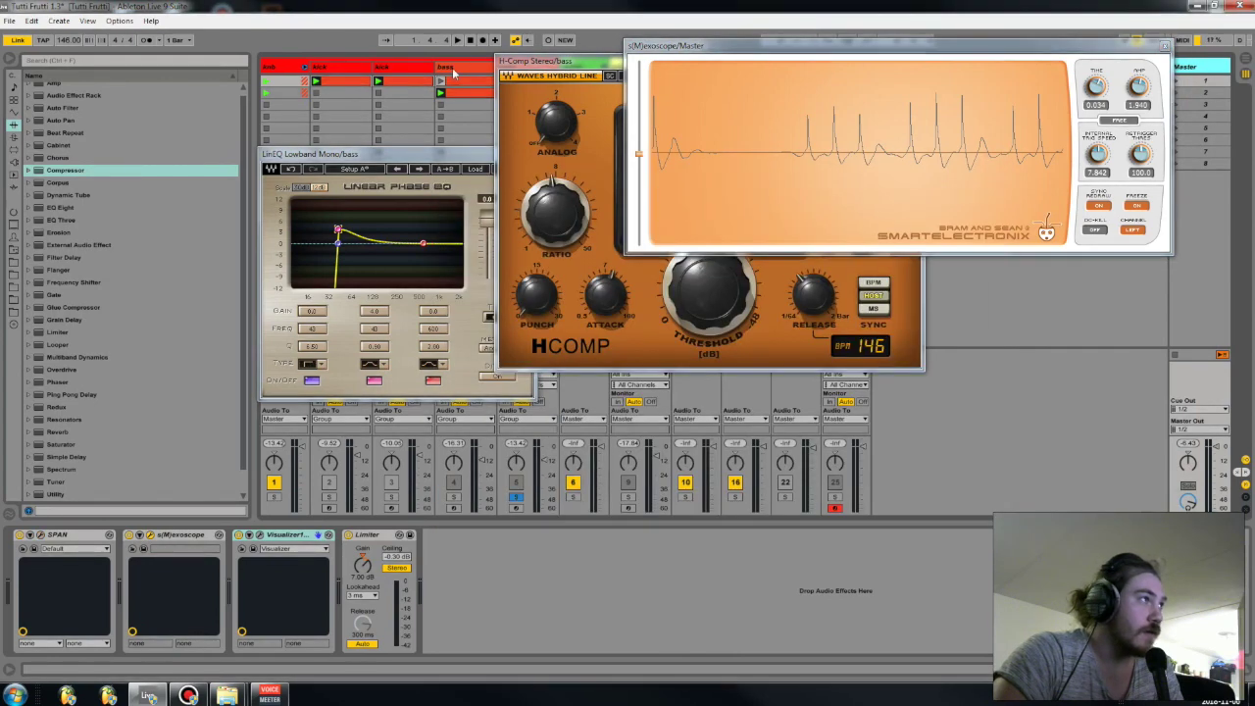
Return to the soloed bass track's device chain and place the H-Comp window below the oscilloscope
left_click(525, 93)
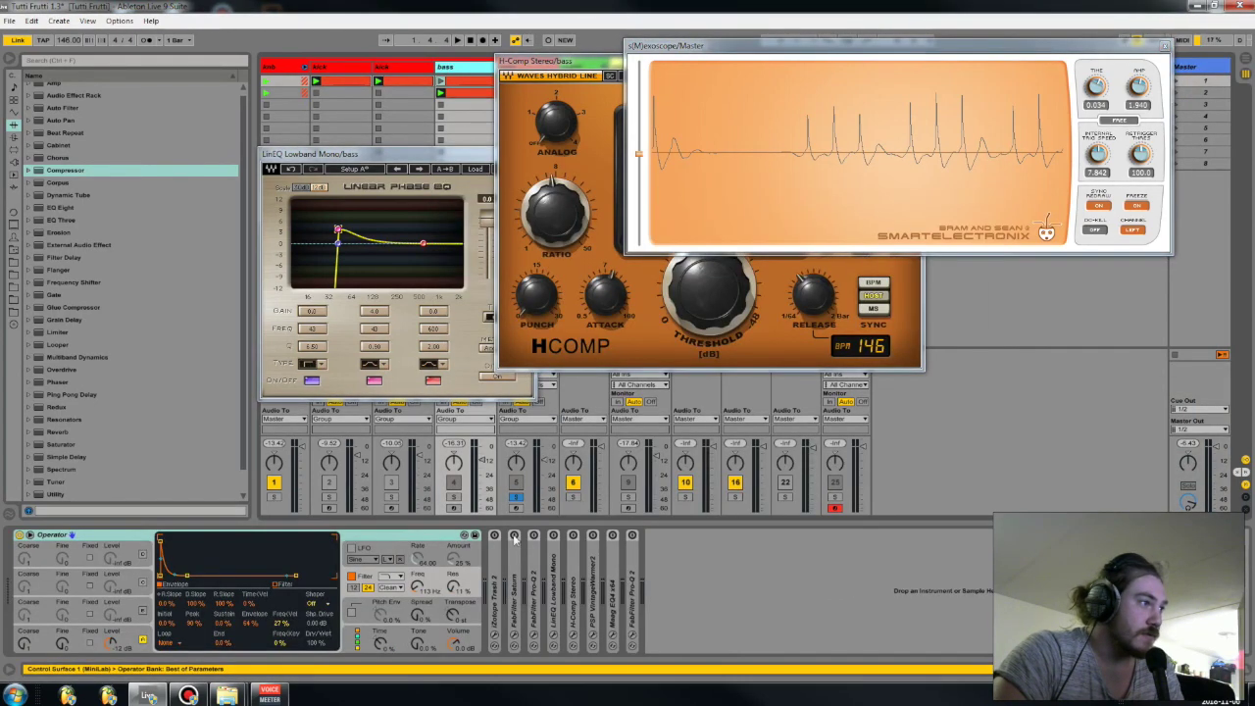
left_click_drag(589, 61, 537, 149)
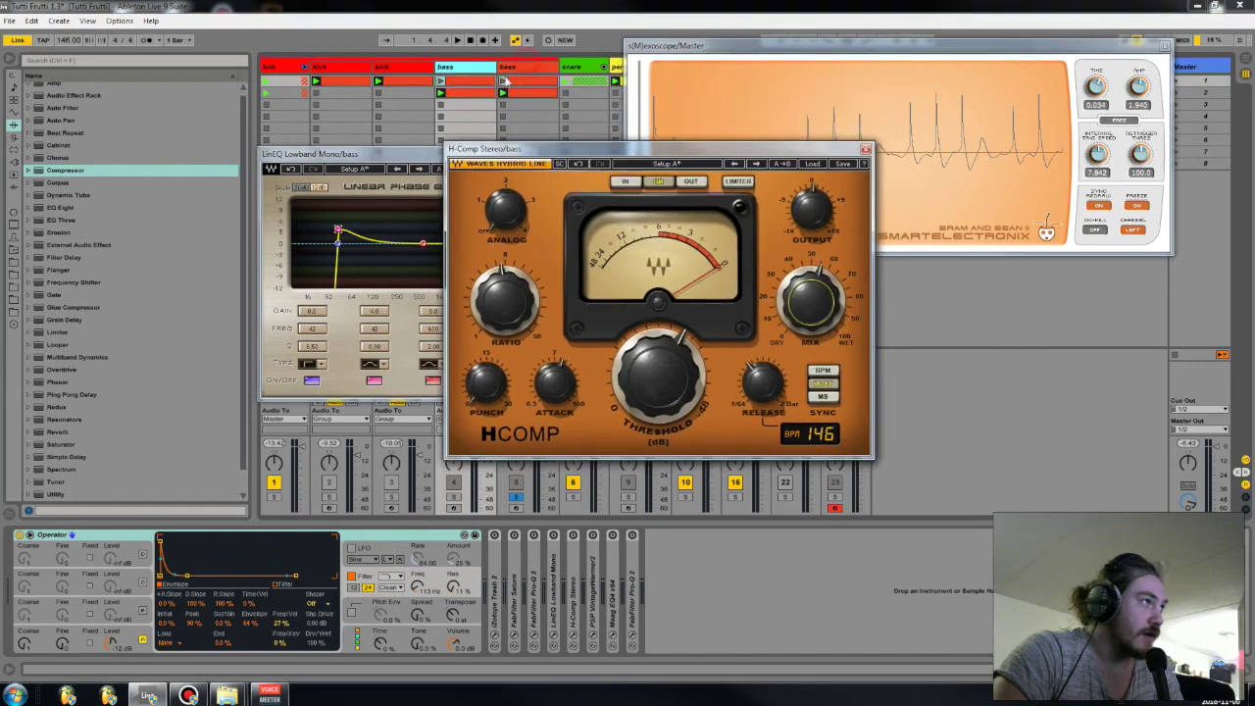
left_click_drag(835, 149, 1061, 57)
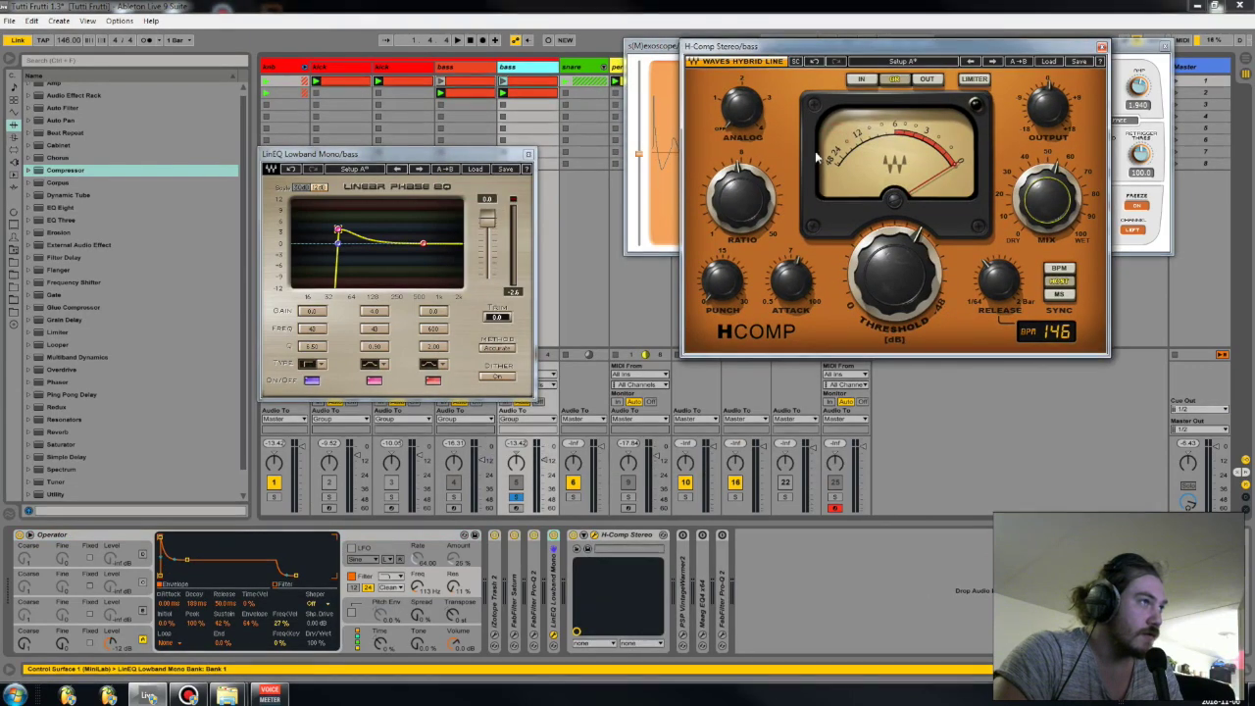
left_click_drag(860, 55, 915, 365)
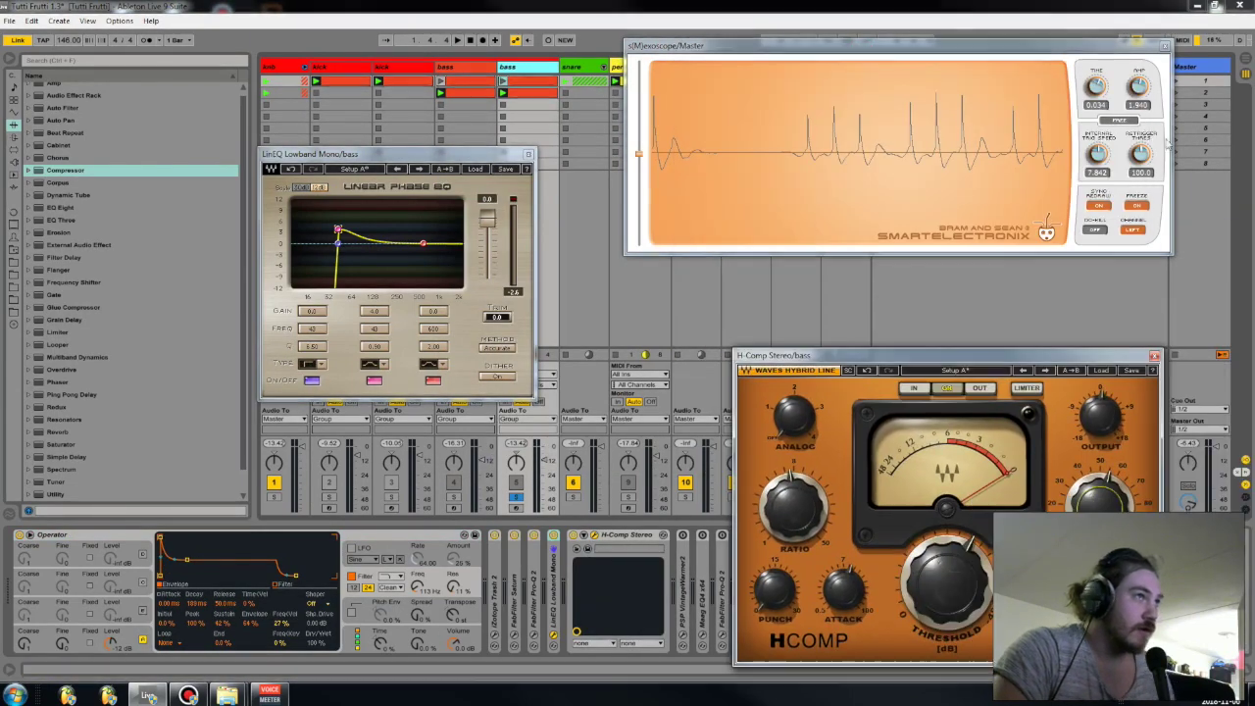
Unfreeze the oscilloscope, play the bass loop to compare H-Comp on and bypassed, and freeze the waveform
left_click(1135, 207)
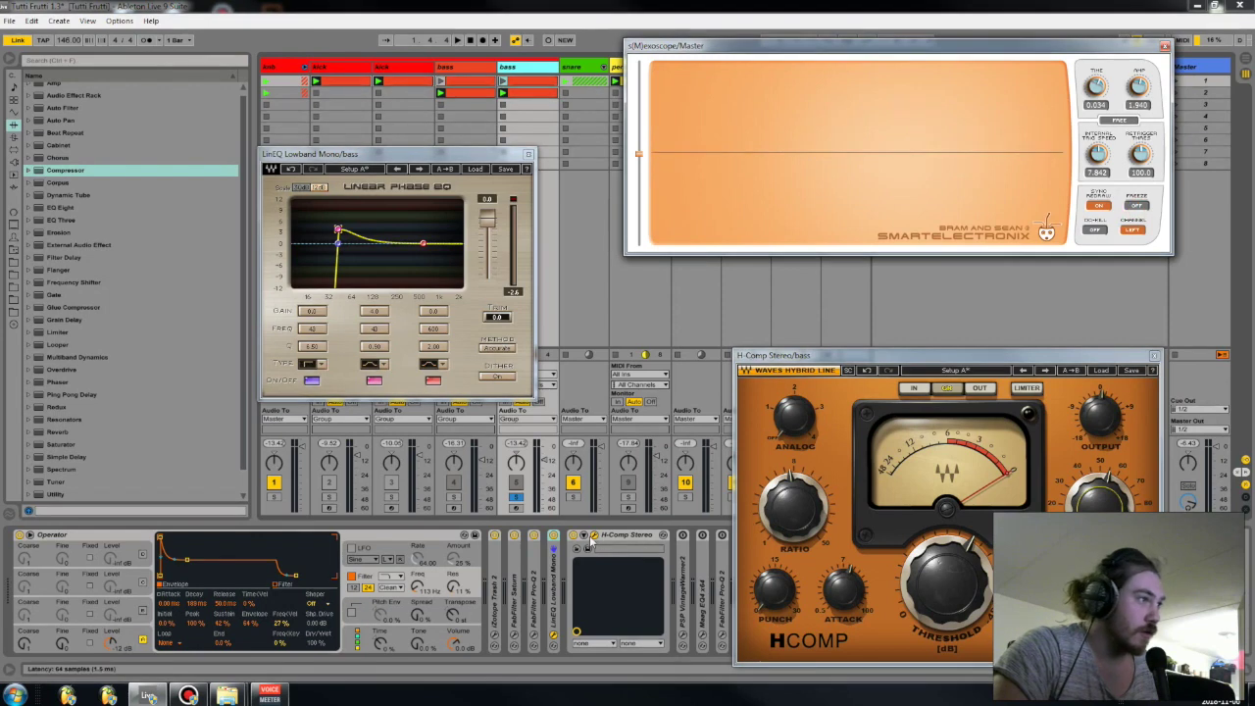
key("space")
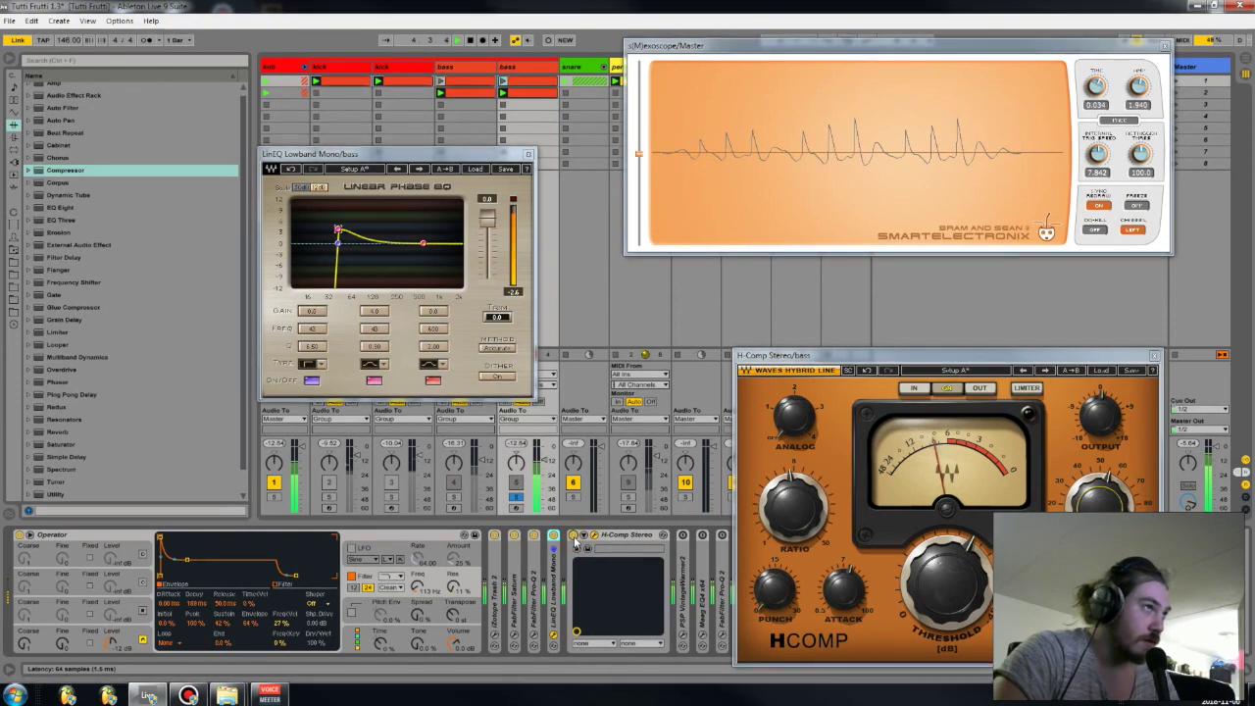
key("space")
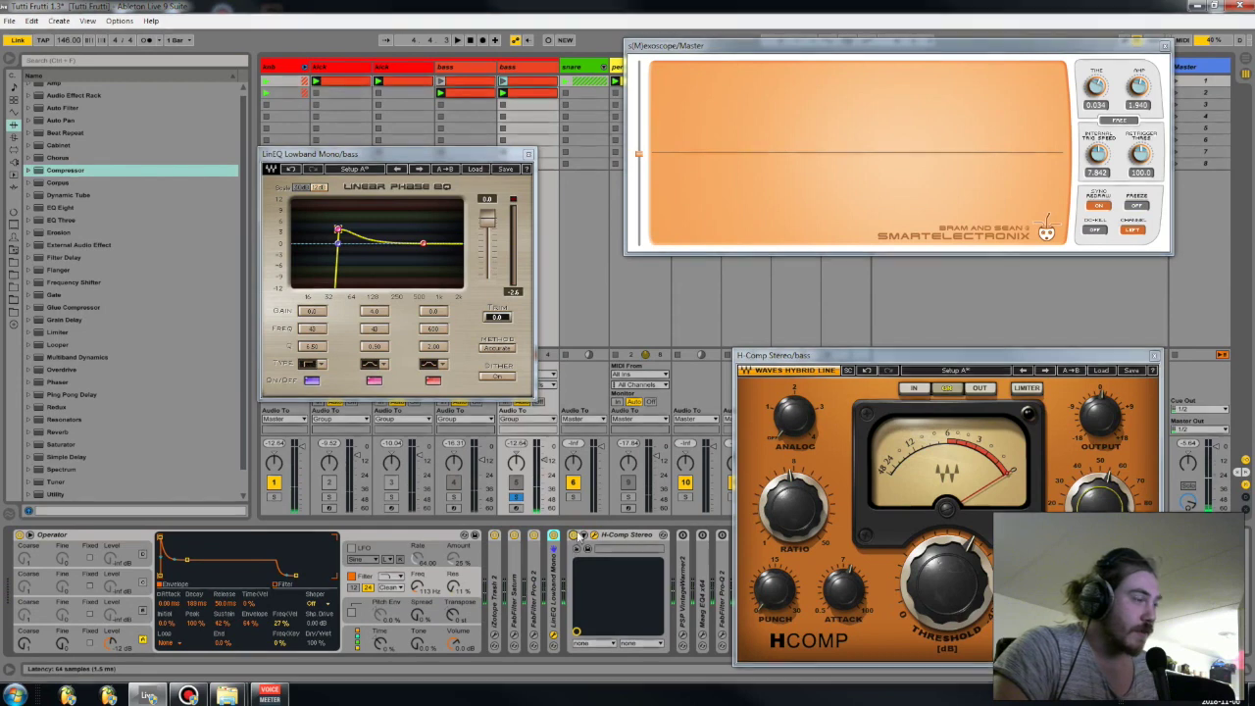
key("space")
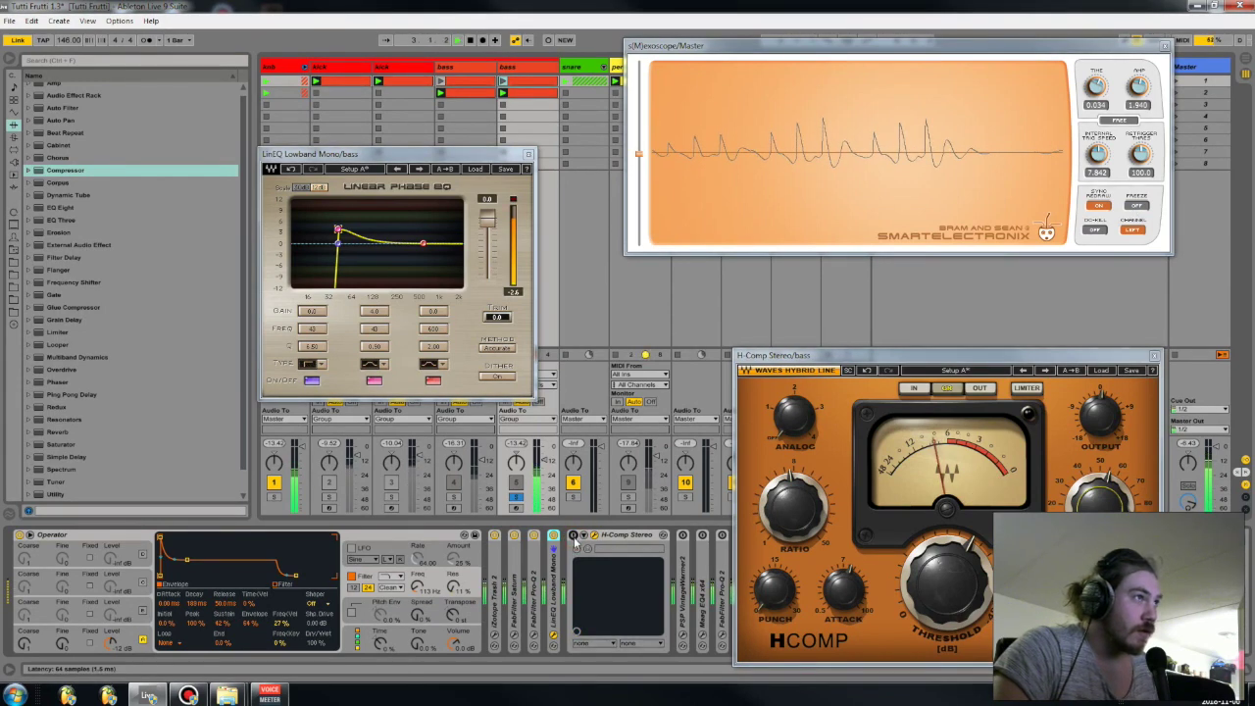
left_click(1140, 206)
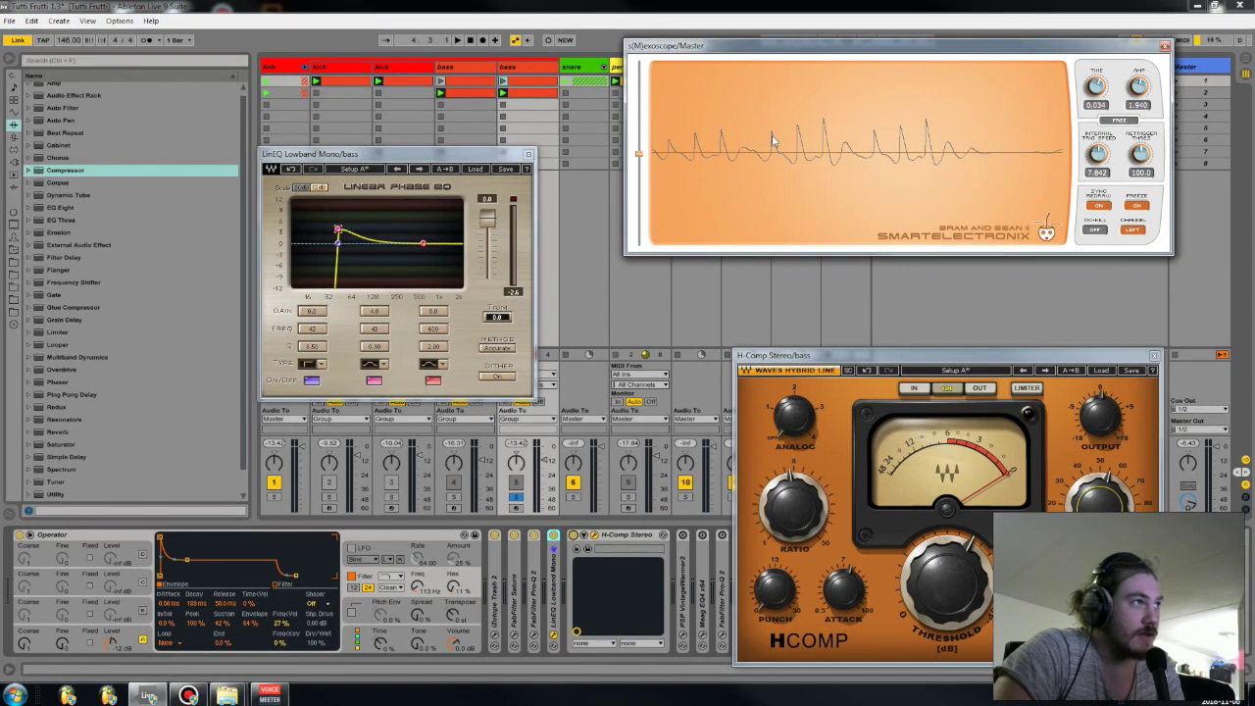
Close the H-Comp and LinEQ windows, collapse H-Comp, and open PSP VintageWarmer2 on the bass track
left_click(1155, 355)
double_click(599, 535)
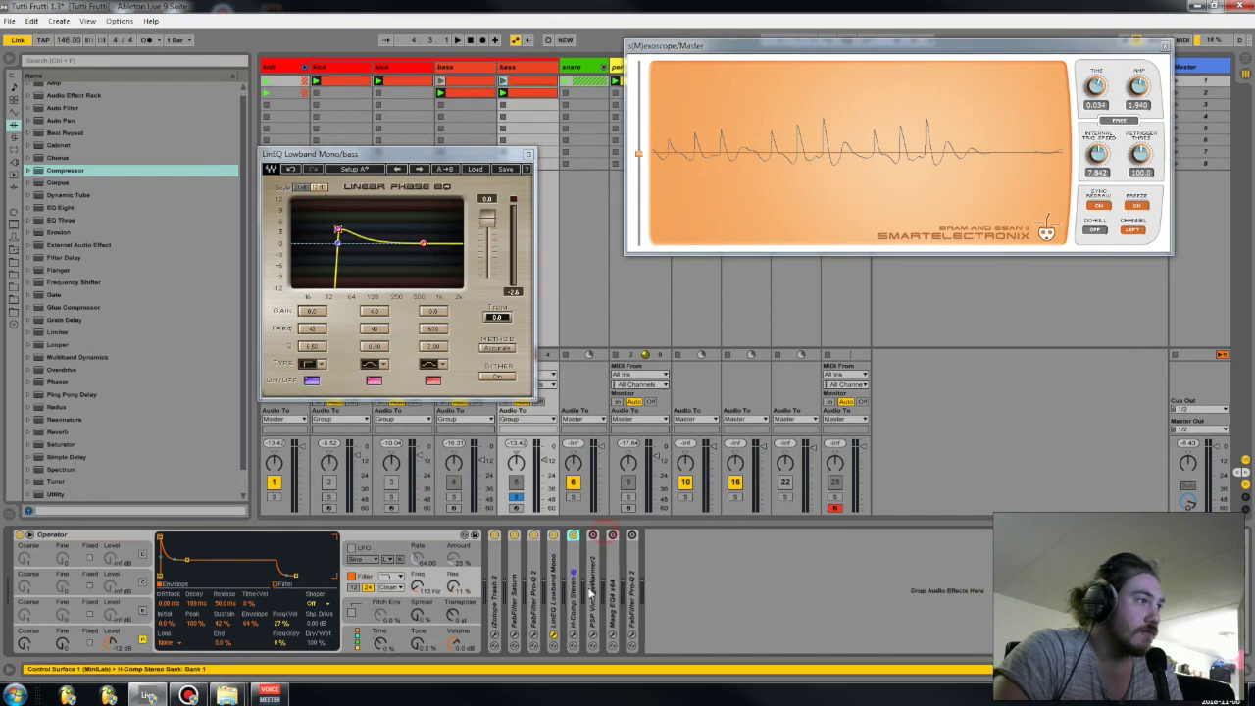
double_click(593, 579)
left_click(603, 535)
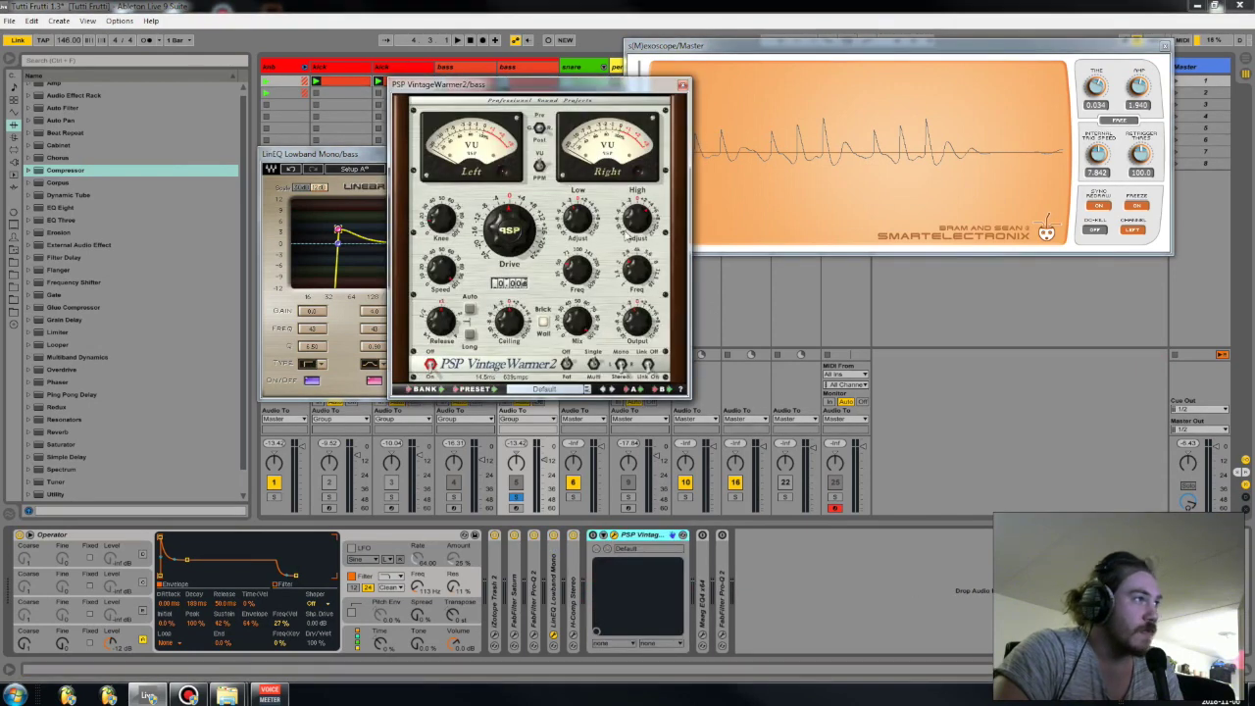
left_click_drag(324, 154, 237, 181)
left_click(444, 184)
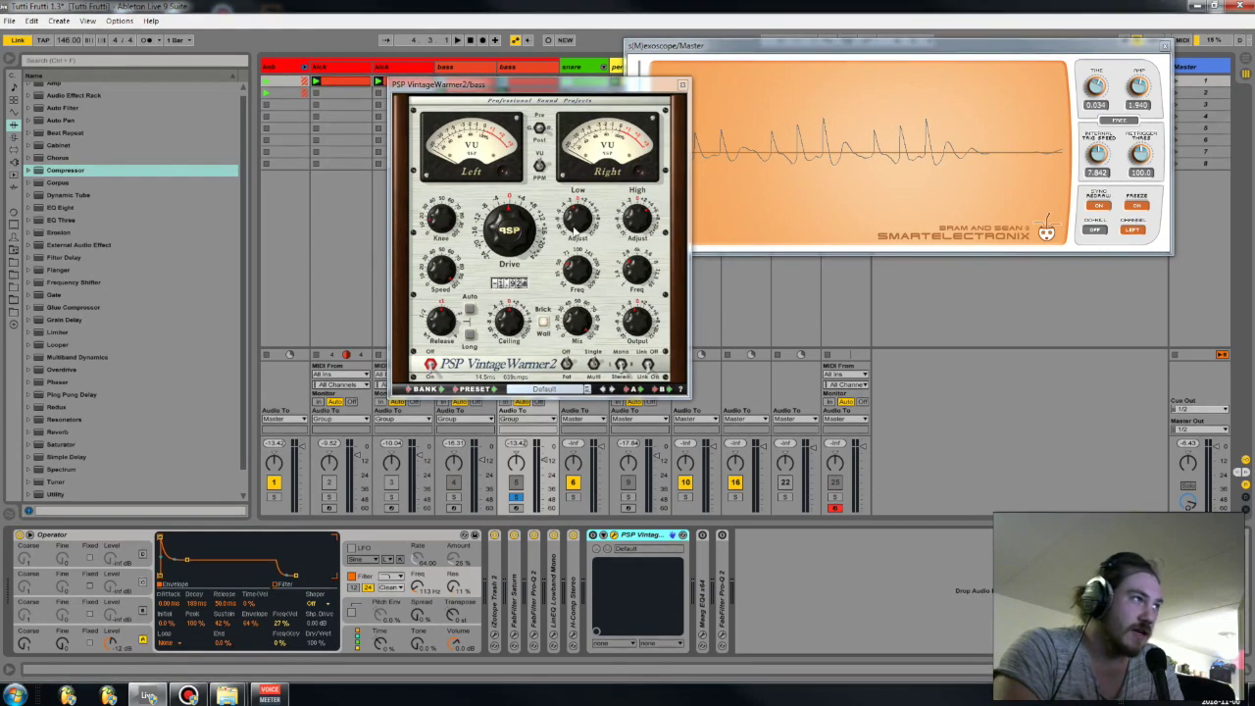
Review PSP VintageWarmer2's Low, High and Drive knobs, then enable the device and play the bass loop through it
left_click_drag(577, 216, 579, 220)
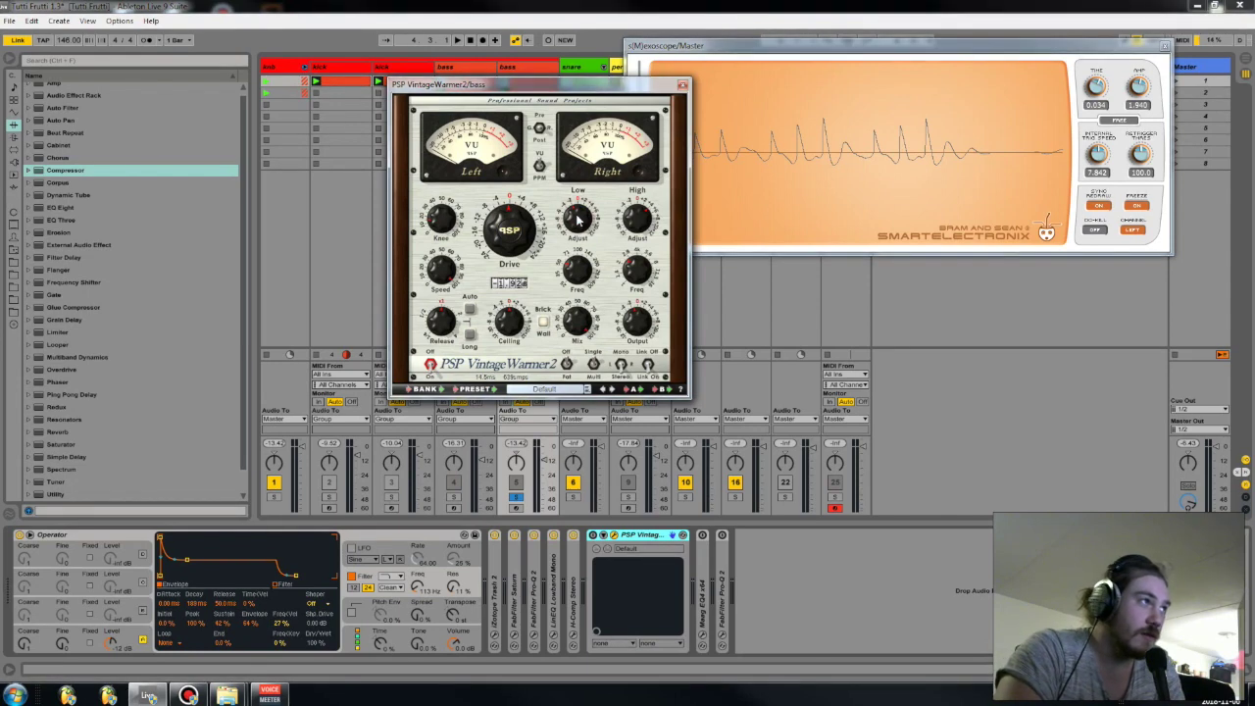
left_click(642, 224)
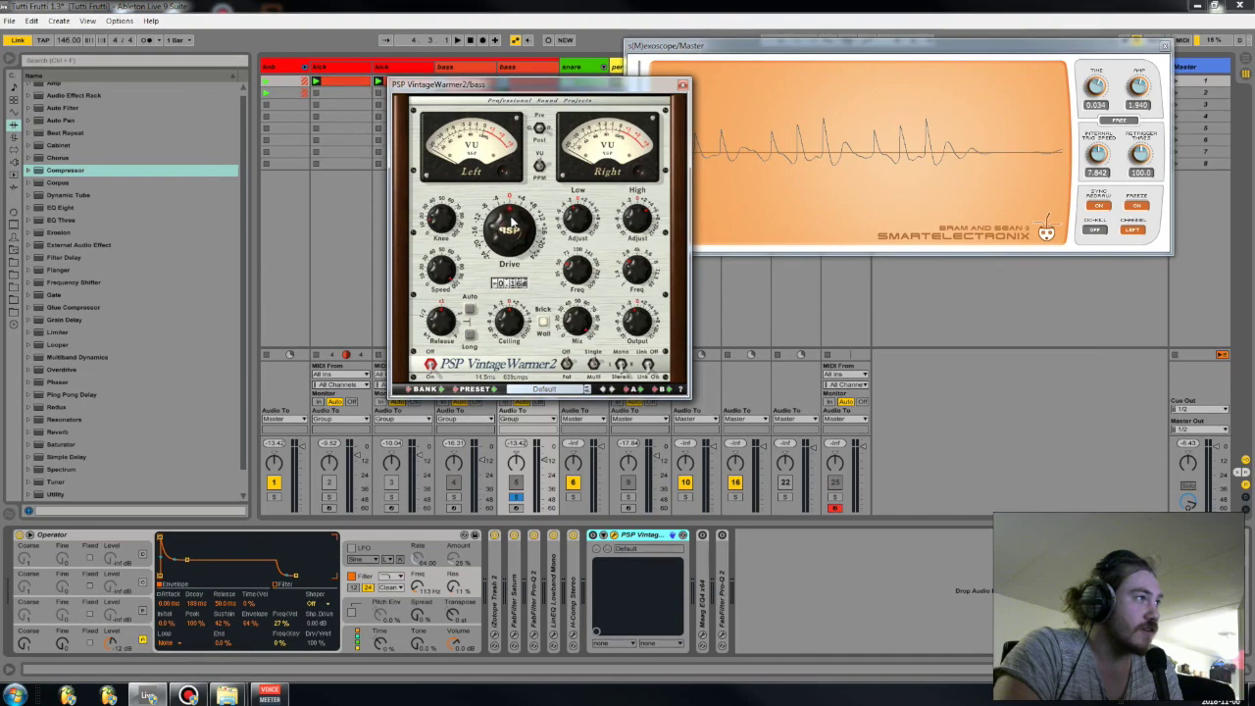
scroll(511, 218, "up", 2)
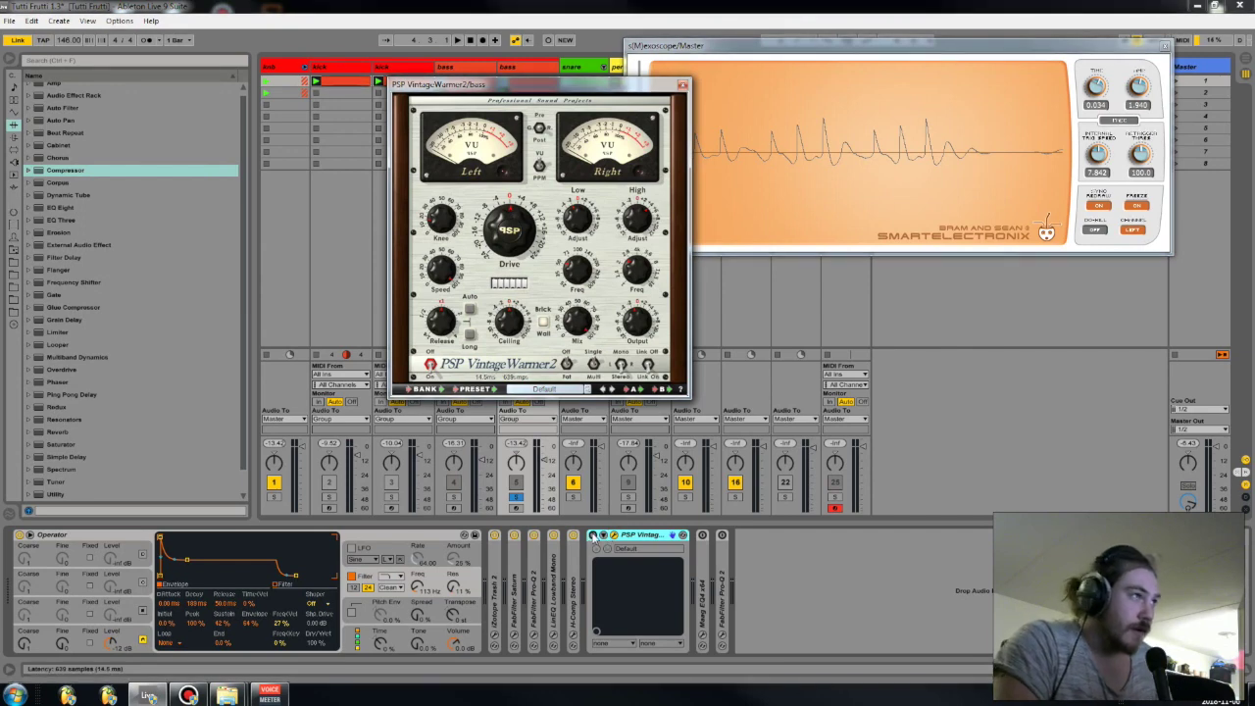
key("space")
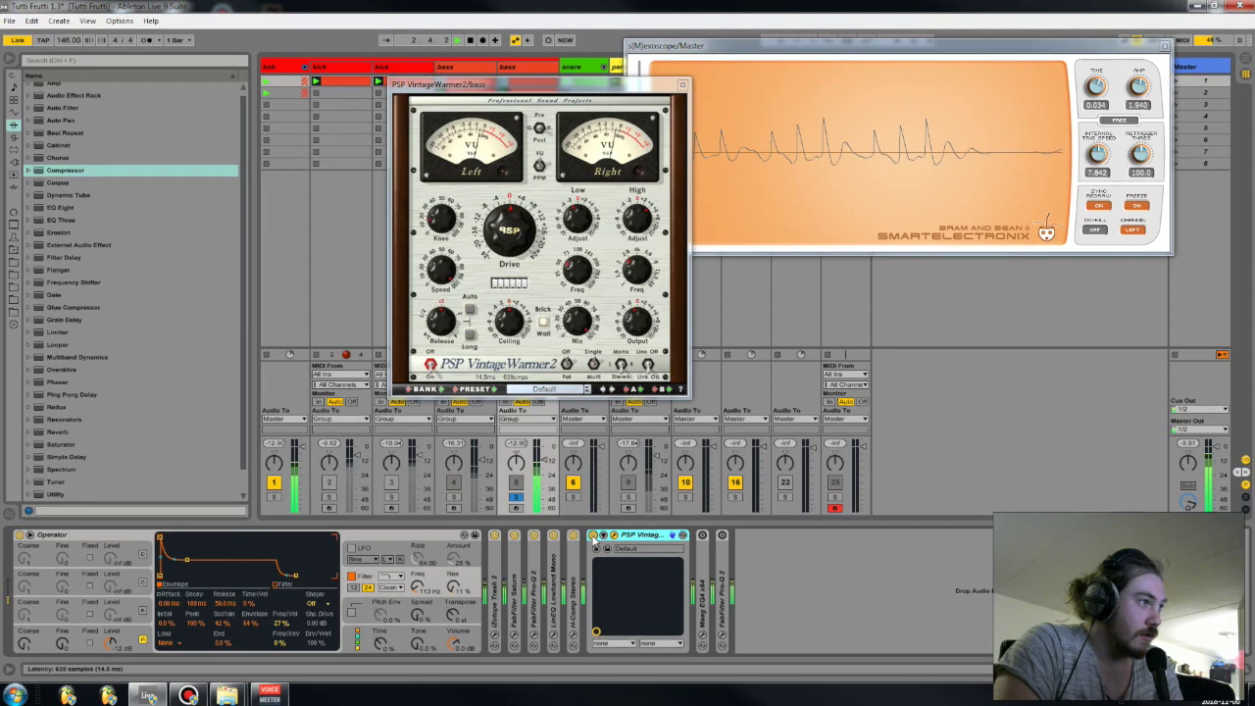
key("space")
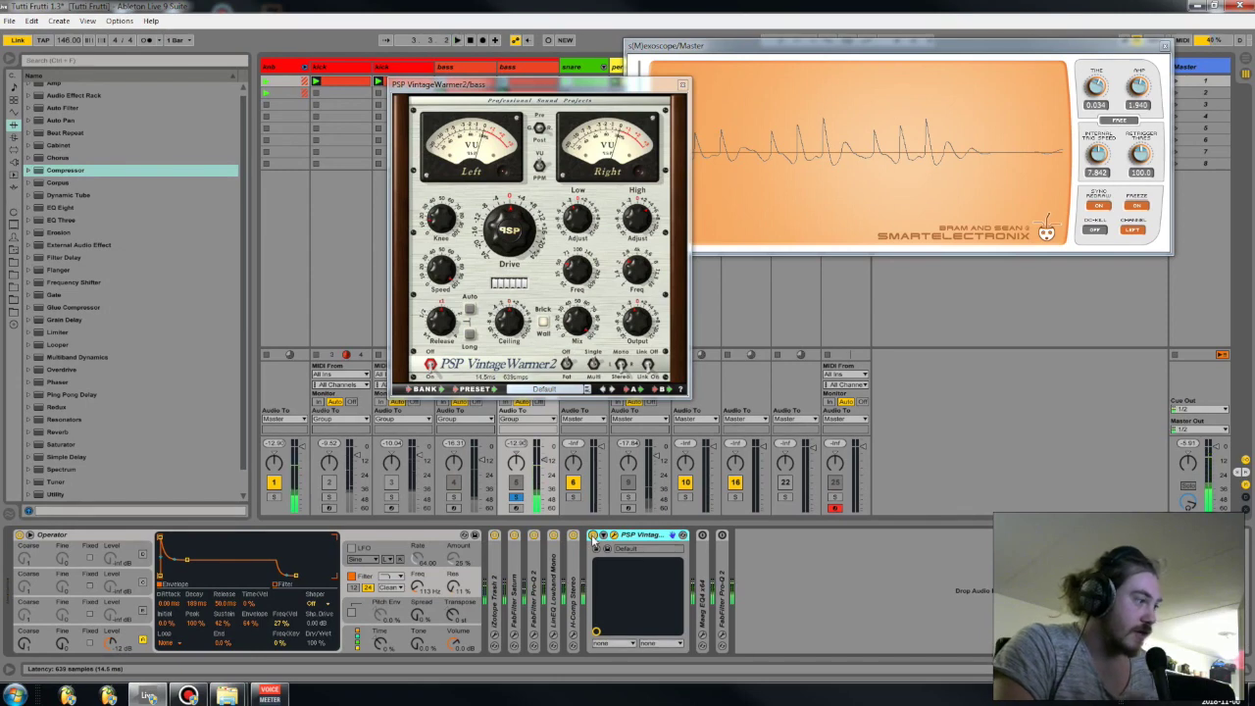
Unfreeze the oscilloscope and close the VintageWarmer2 and s(M)exoscope windows
left_click(1135, 207)
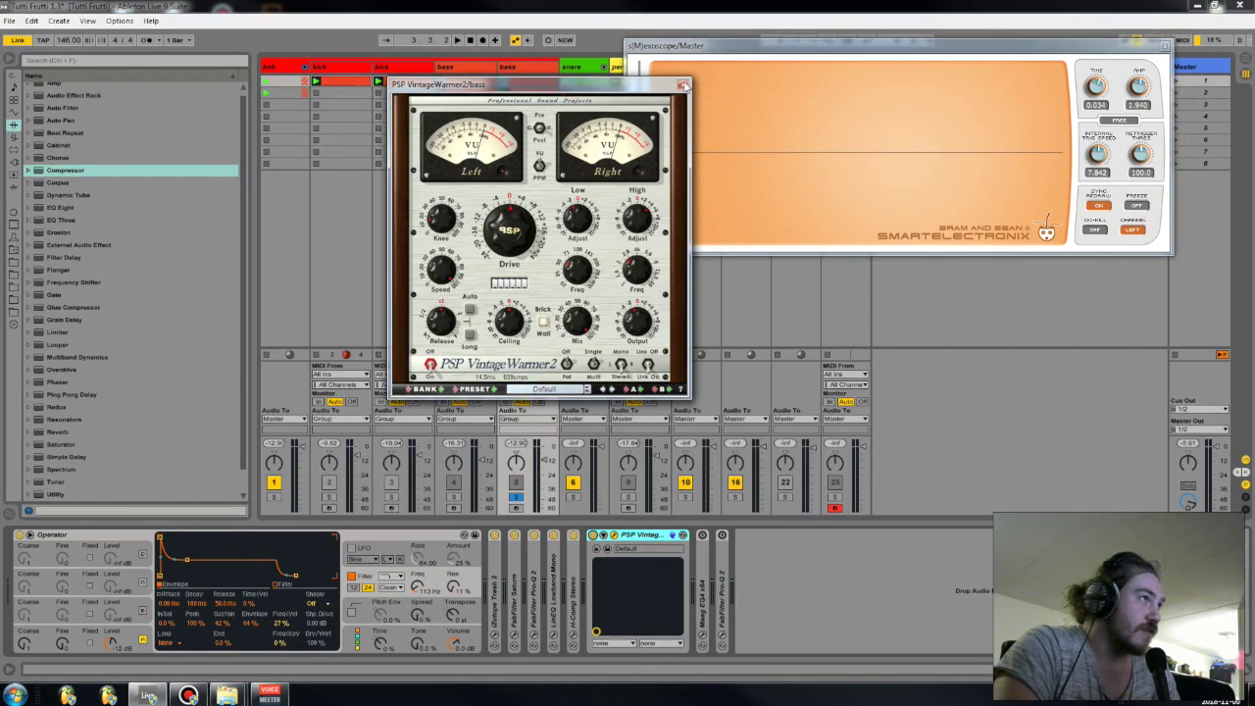
left_click(684, 84)
left_click(1164, 46)
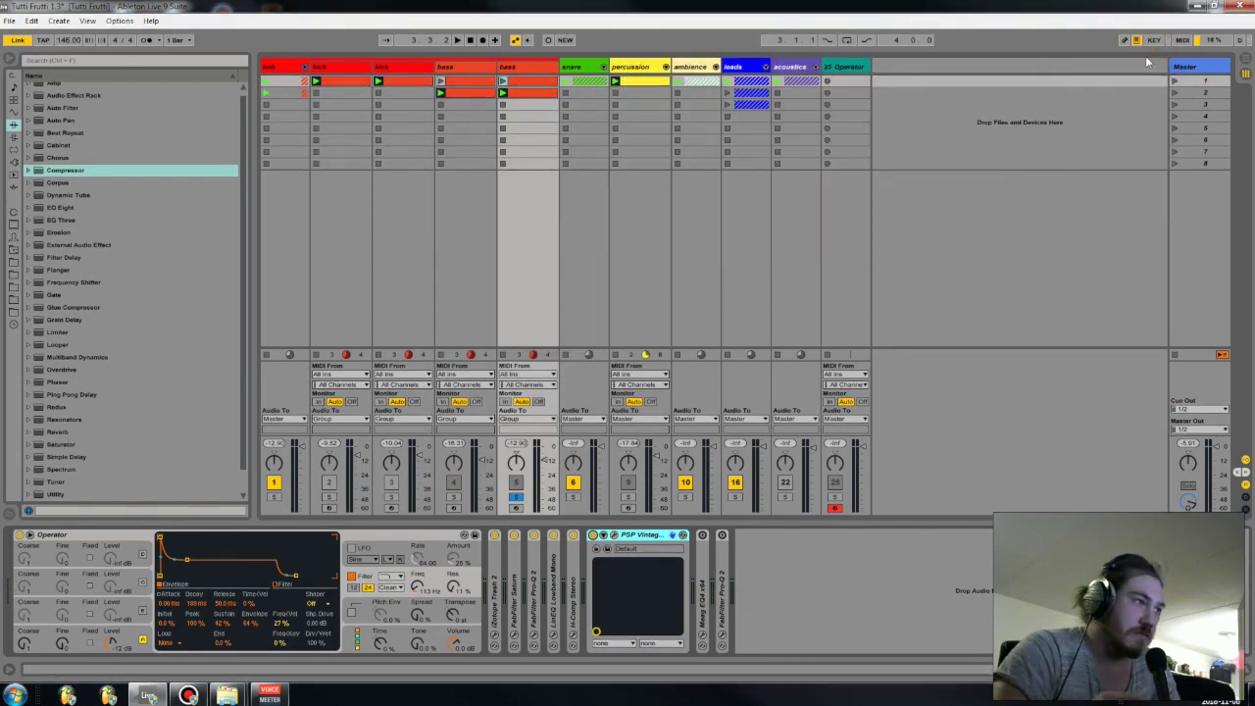
Collapse PSP VintageWarmer2, expand Maag EQ4 in the bass chain, and open its plug-in window
double_click(638, 536)
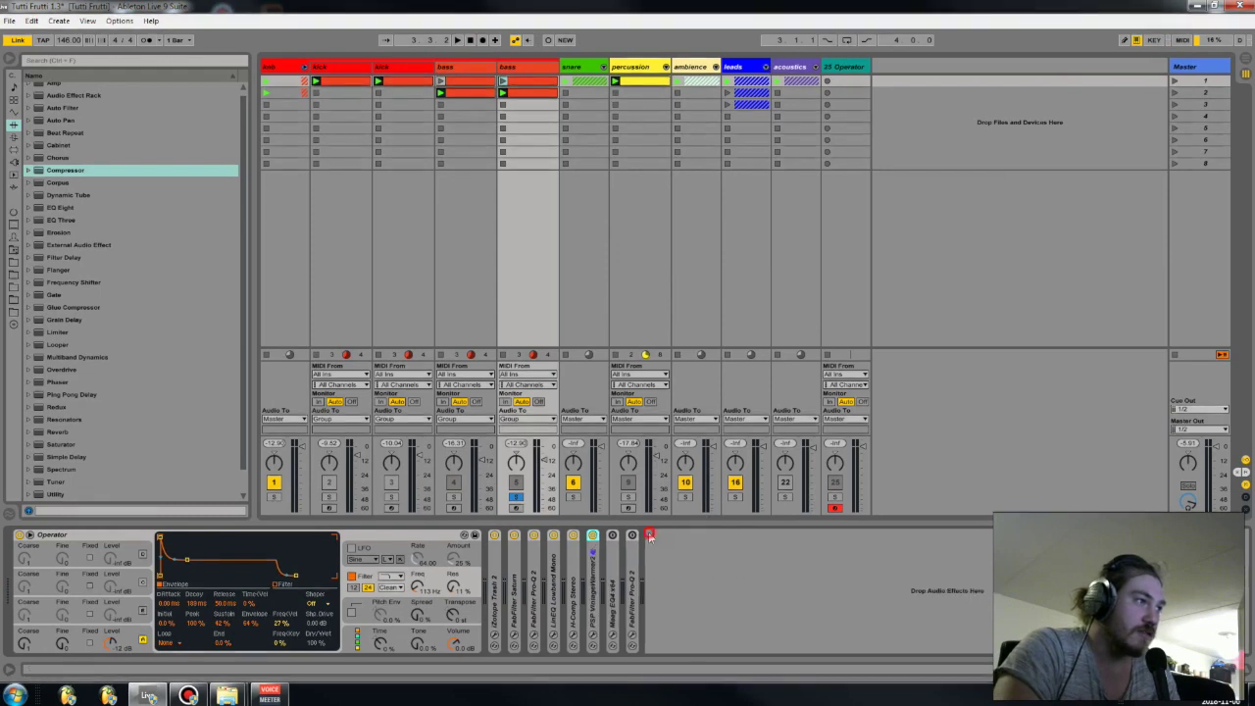
double_click(612, 554)
left_click(627, 548)
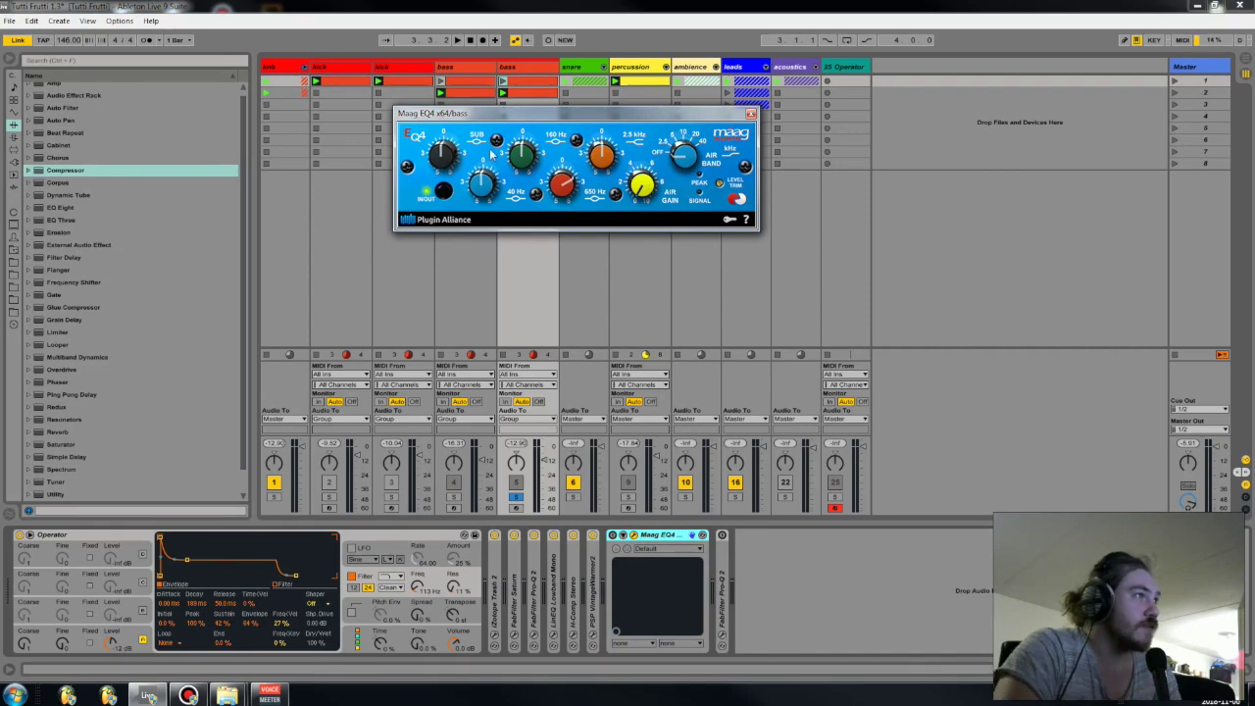
left_click_drag(501, 116, 443, 129)
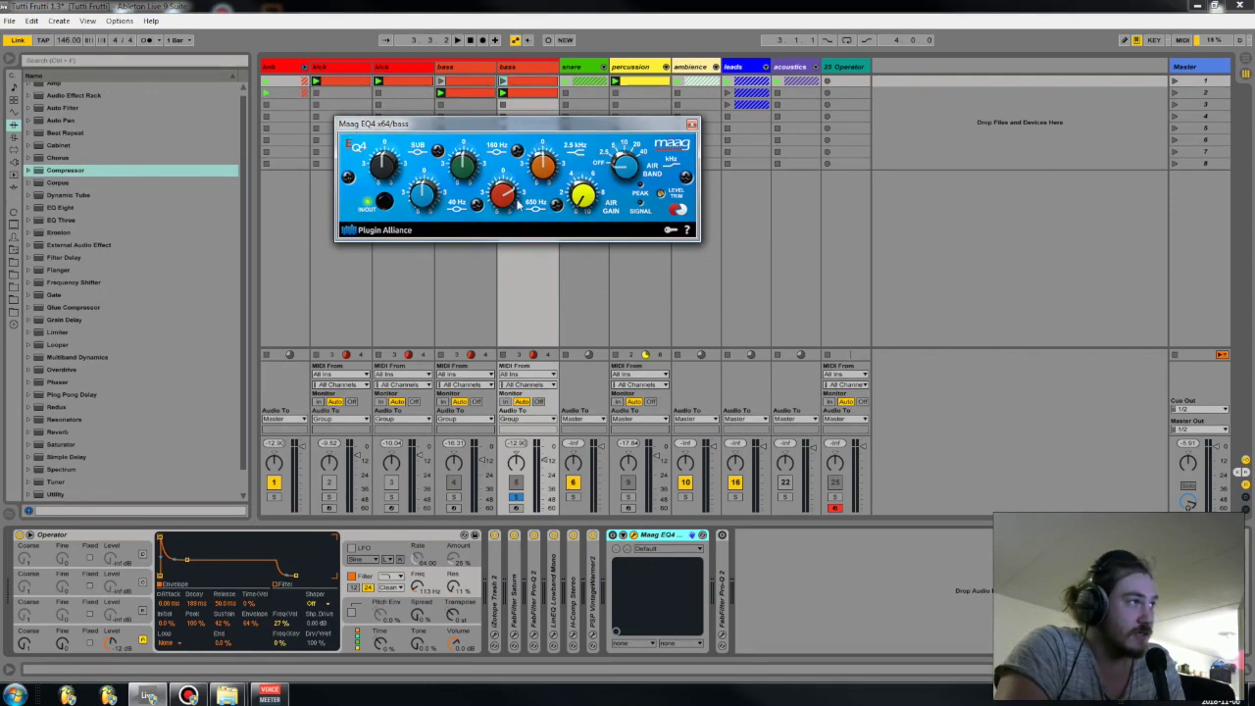
Open SPAN from the Master track's devices, place it clear of the Maag EQ4 window, and play the bass loop
left_click(1204, 67)
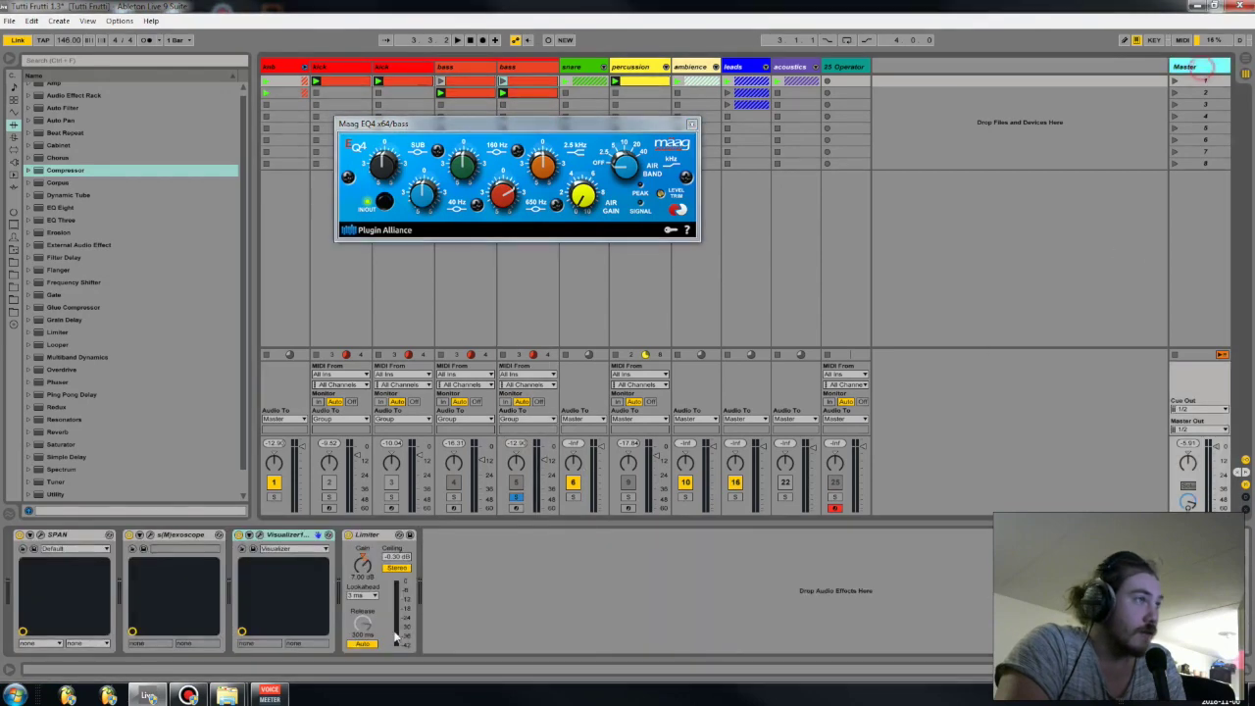
left_click(40, 535)
left_click_drag(724, 175, 868, 259)
key("space")
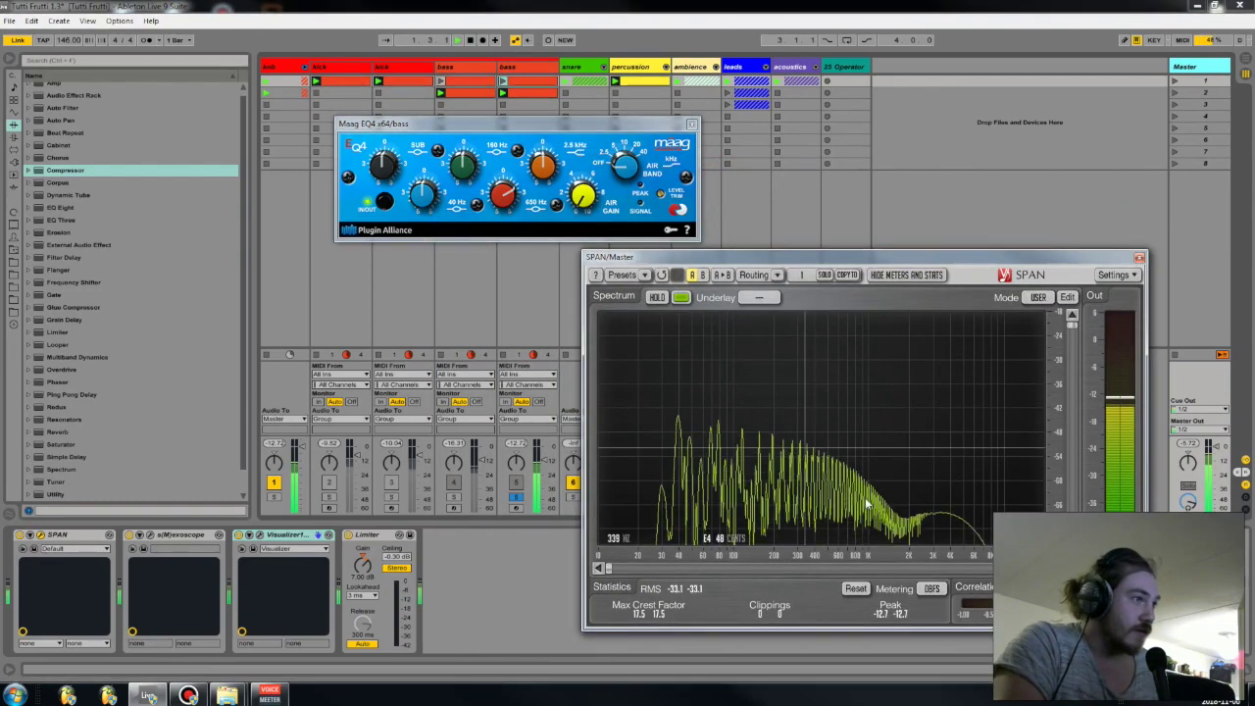
Return to the bass track, compare Maag EQ4 on and bypassed in SPAN, leave it enabled, and close SPAN
left_click(527, 67)
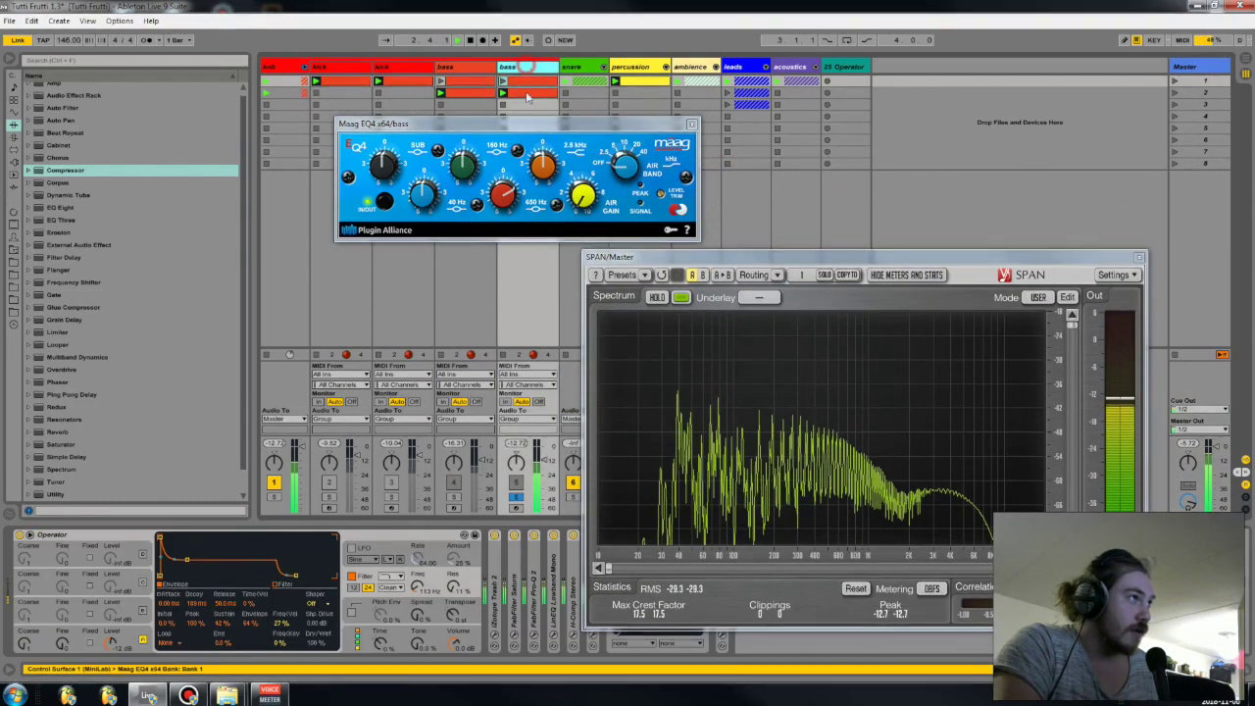
left_click_drag(746, 263, 811, 82)
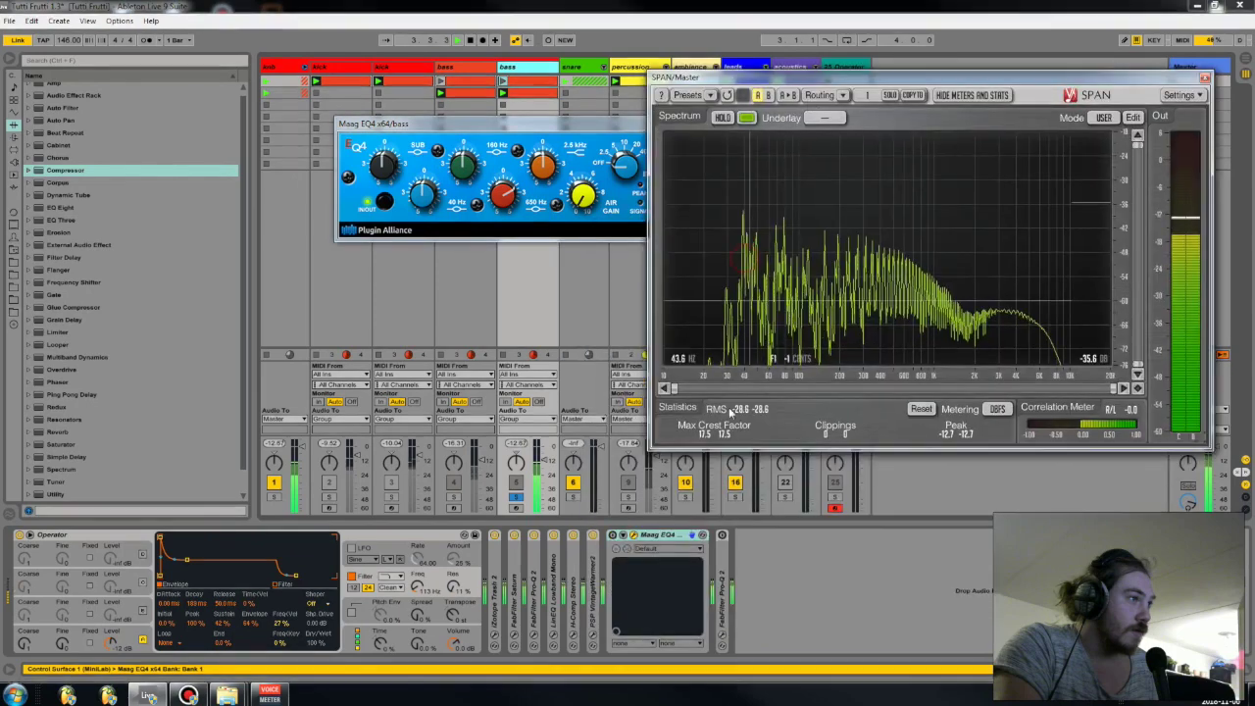
left_click(613, 538)
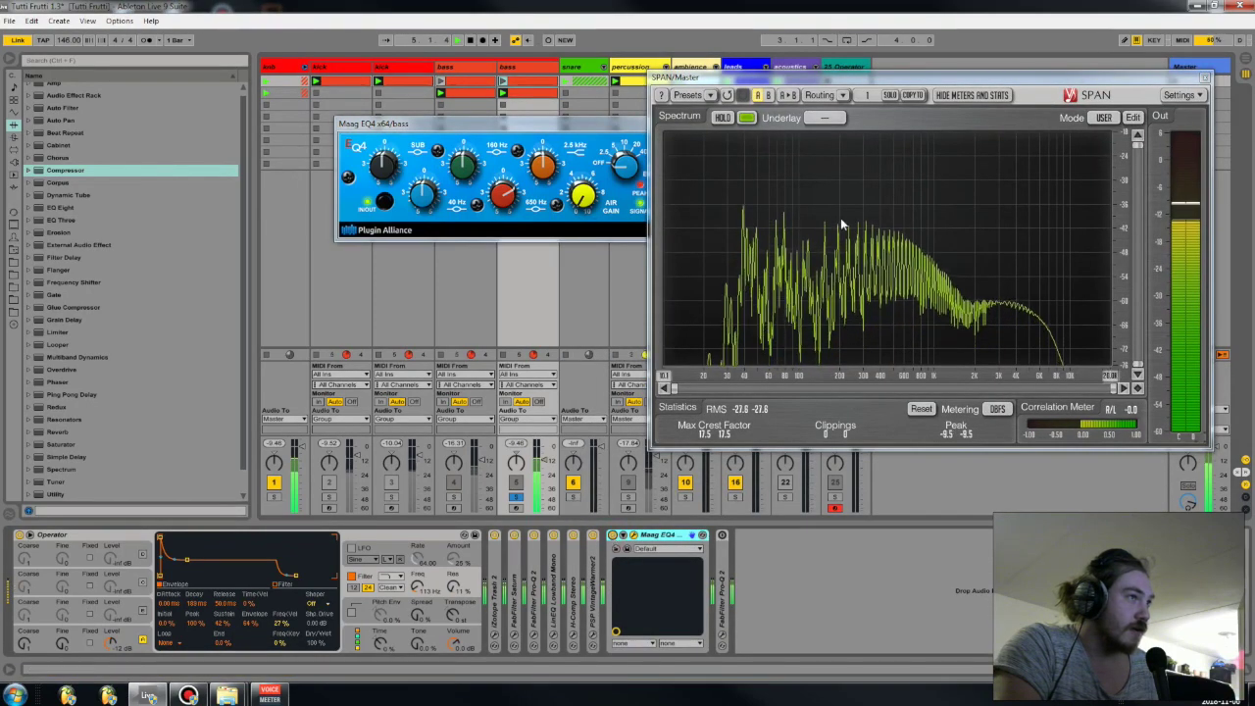
left_click(612, 537)
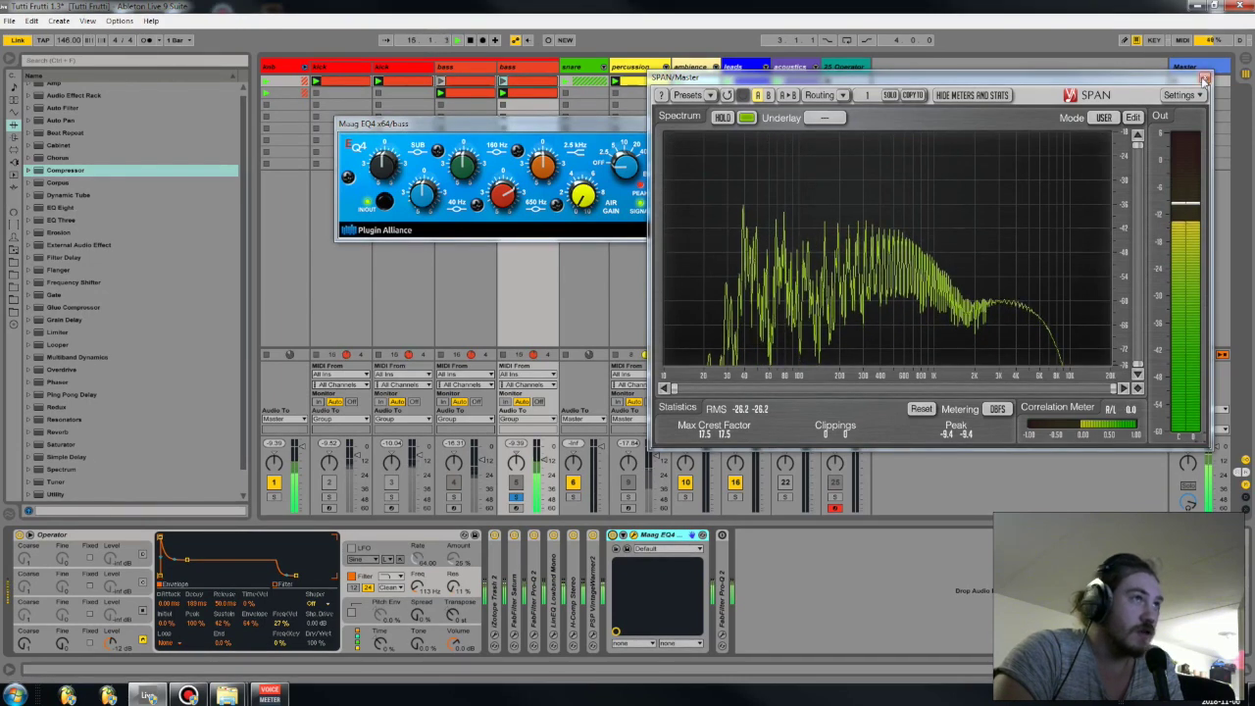
left_click(564, 226)
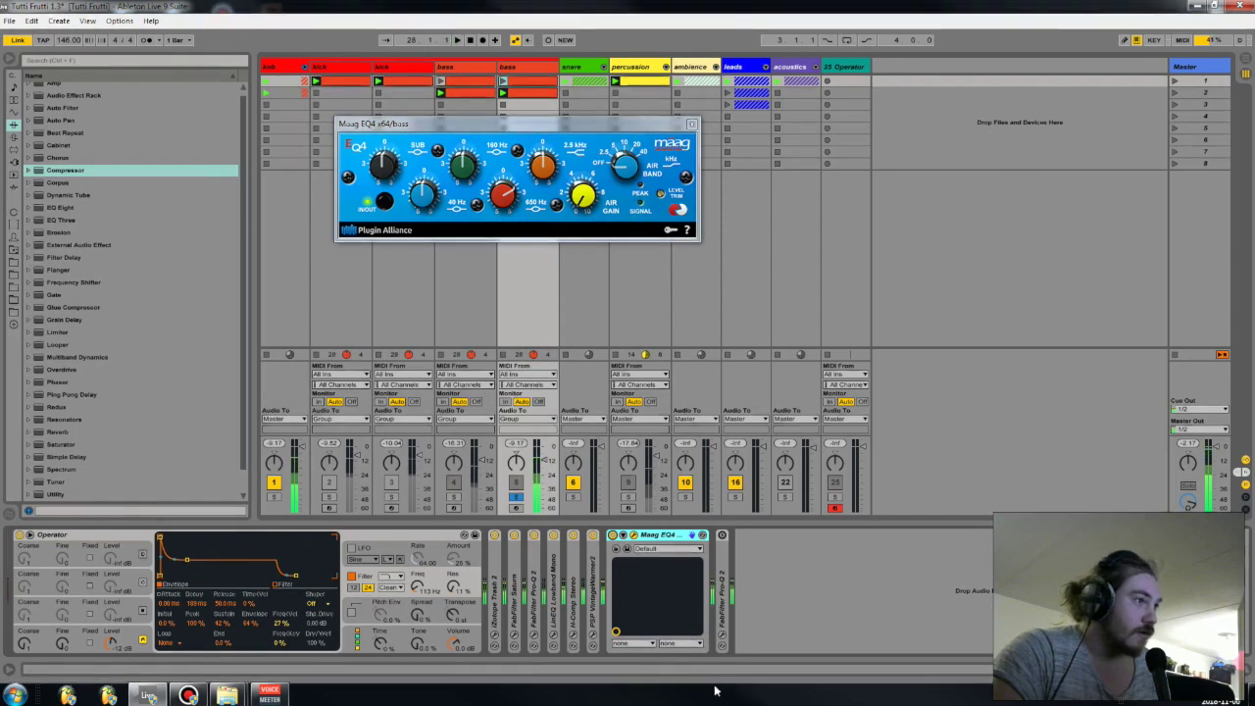
Add a Utility with 2.00 dB gain at the end of the bass chain and lower Operator's volume
left_click(69, 493)
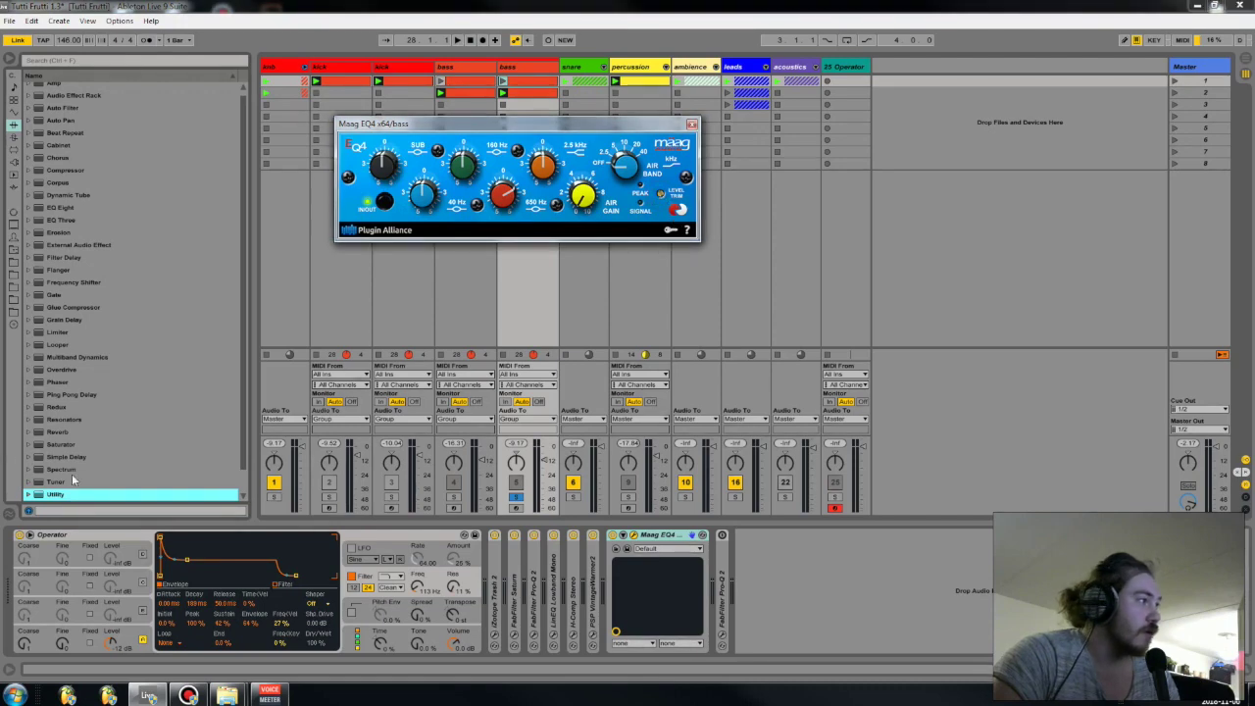
left_click_drag(68, 493, 733, 588)
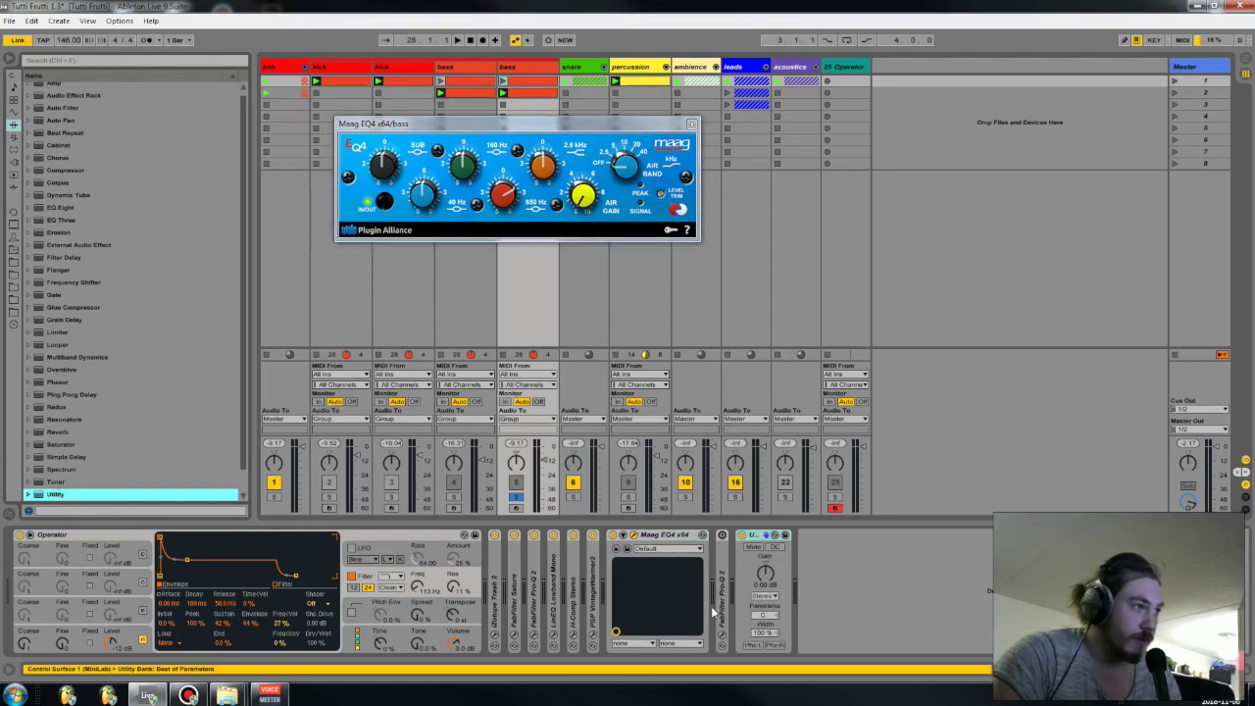
left_click(452, 644)
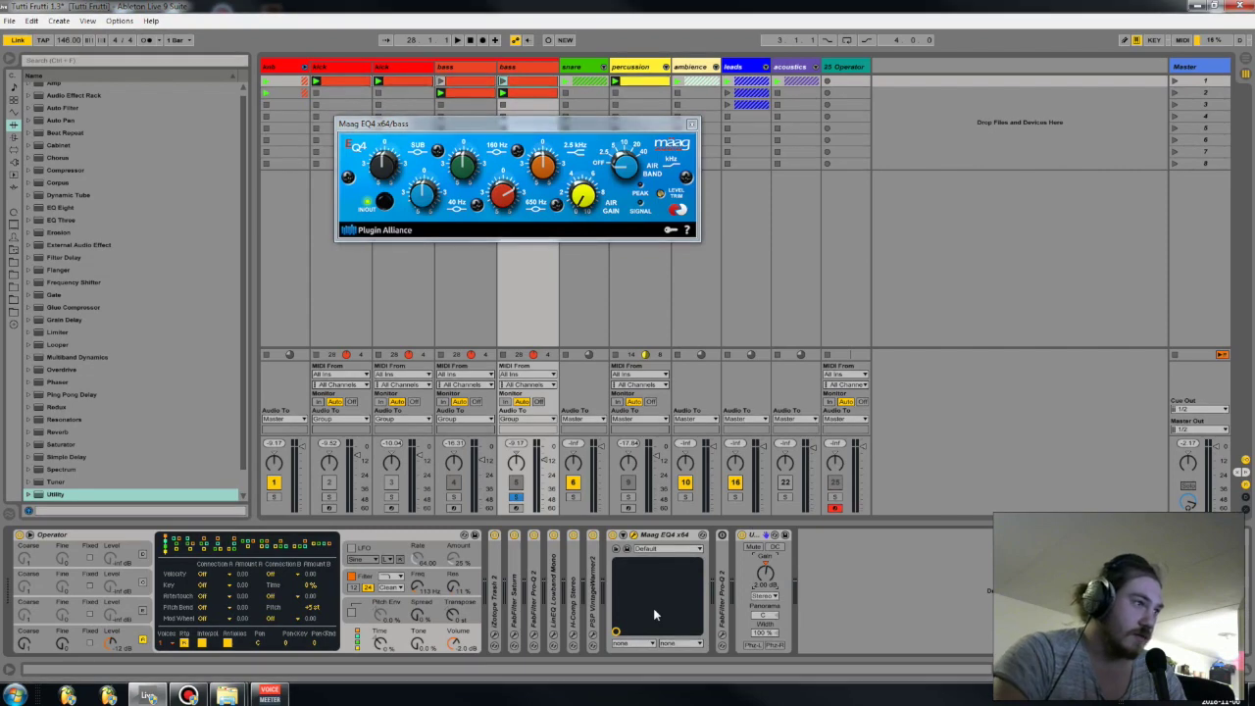
Play the bass loop with Utility on and bypassed, then delete Utility from the chain
left_click(742, 570)
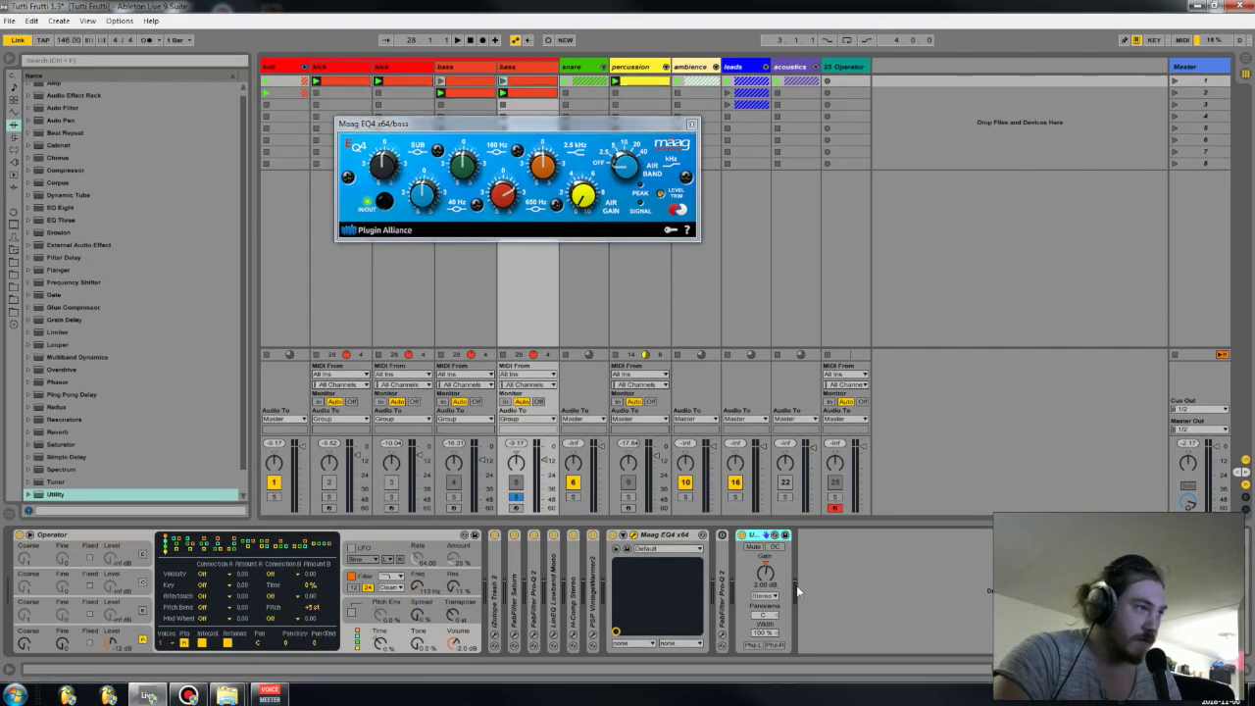
key("space")
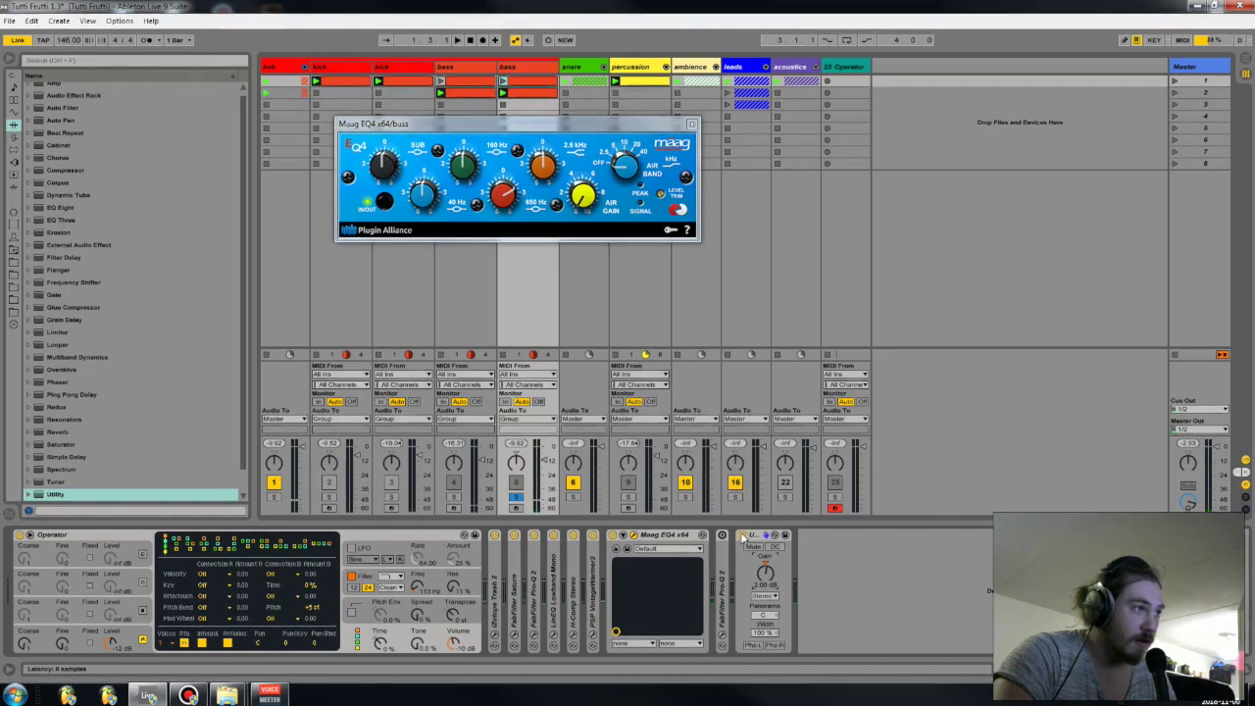
key("space")
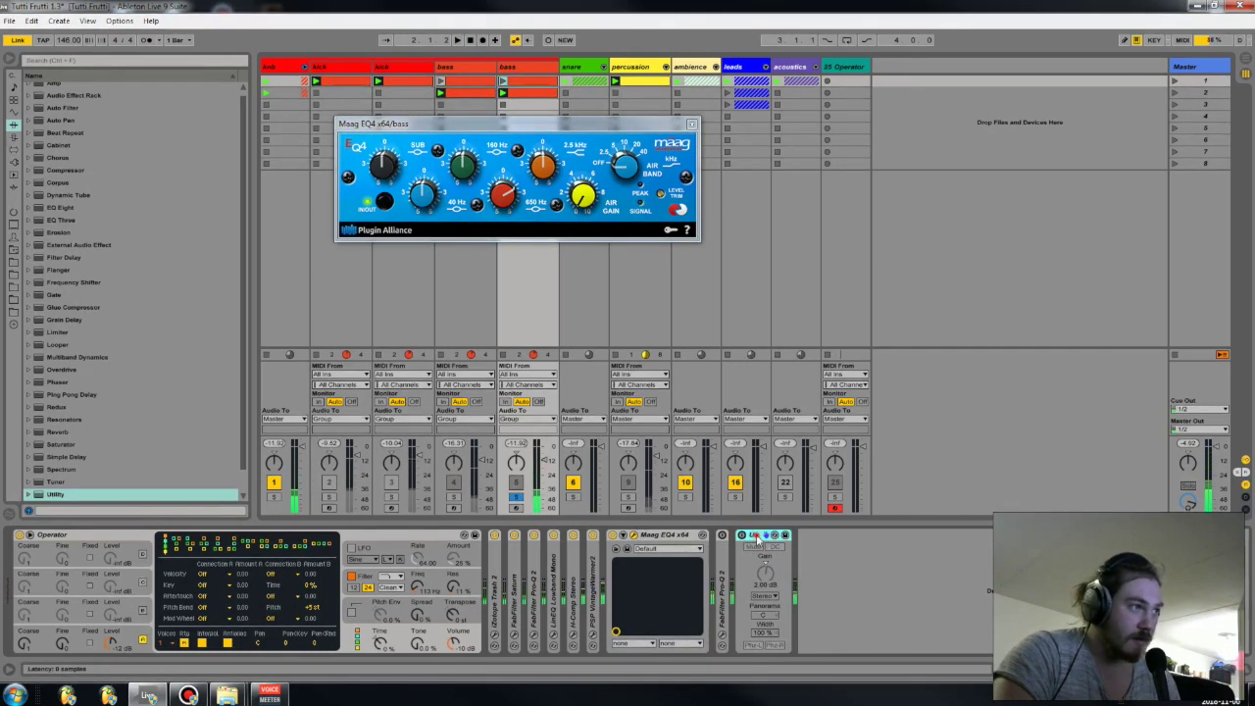
key("Delete")
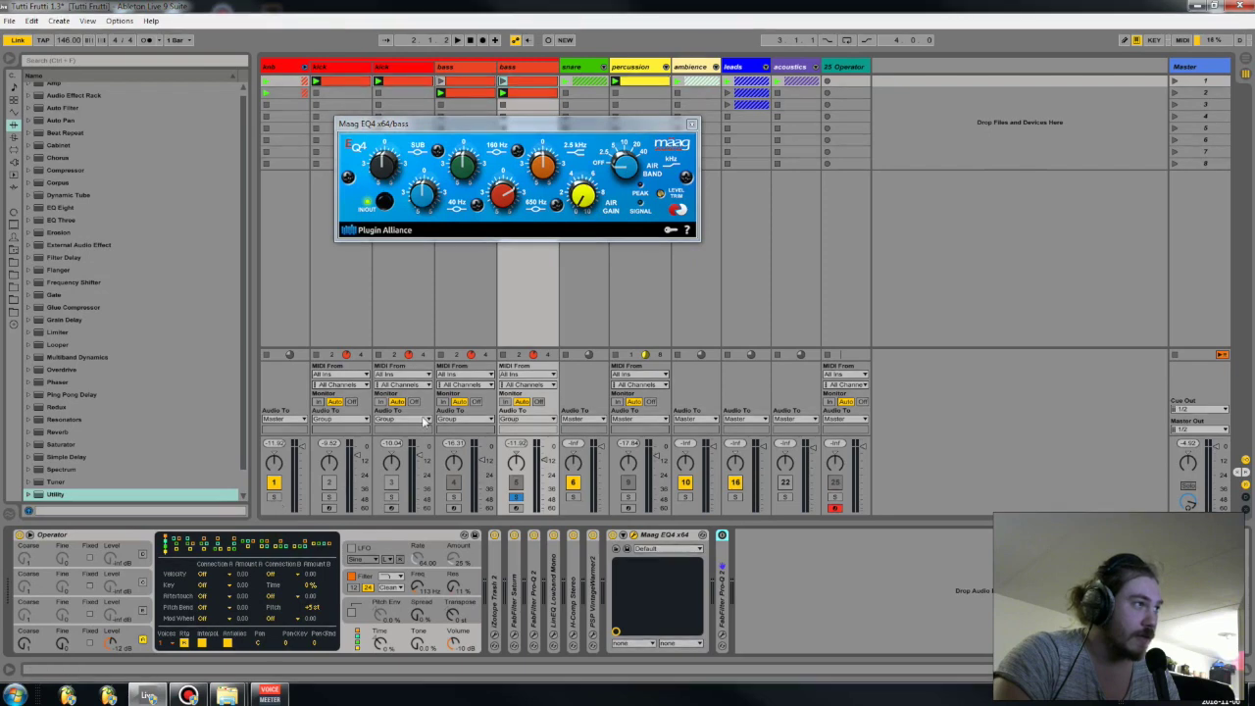
Solo the kick and bass group with only tracks 3 and 5 active, and raise bass track 5's volume slightly in Arrangement View
left_click(520, 498)
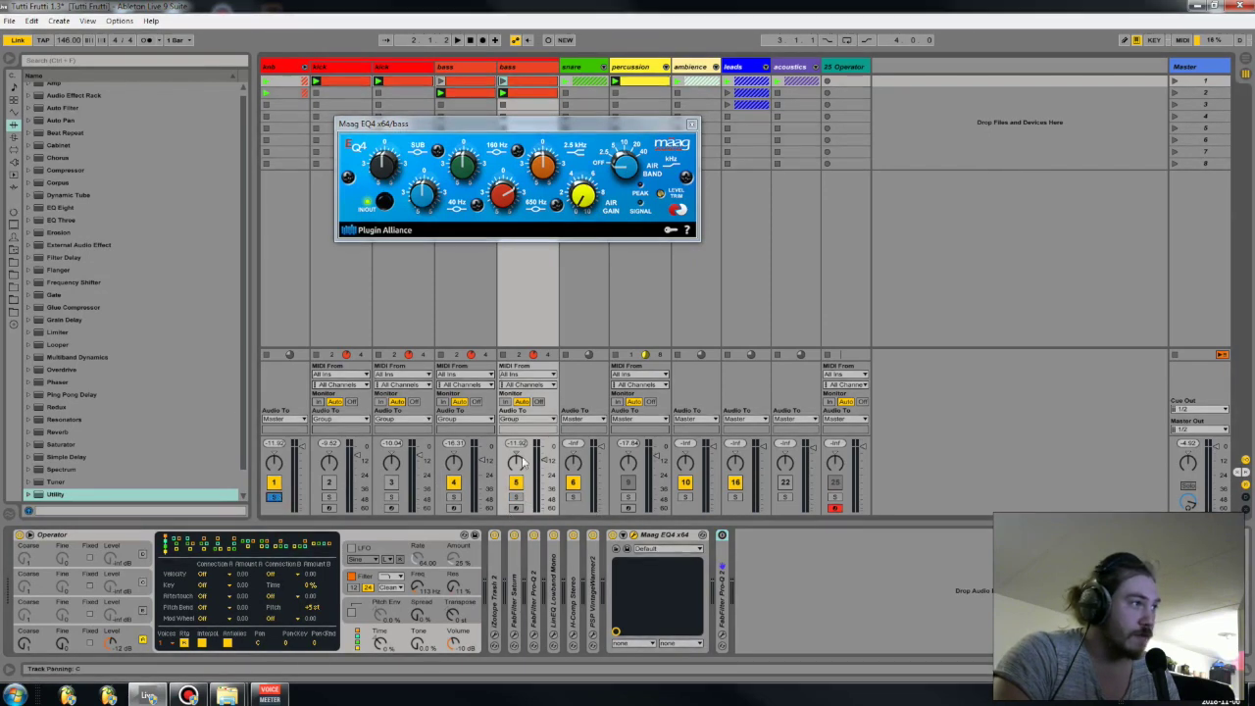
left_click(390, 483)
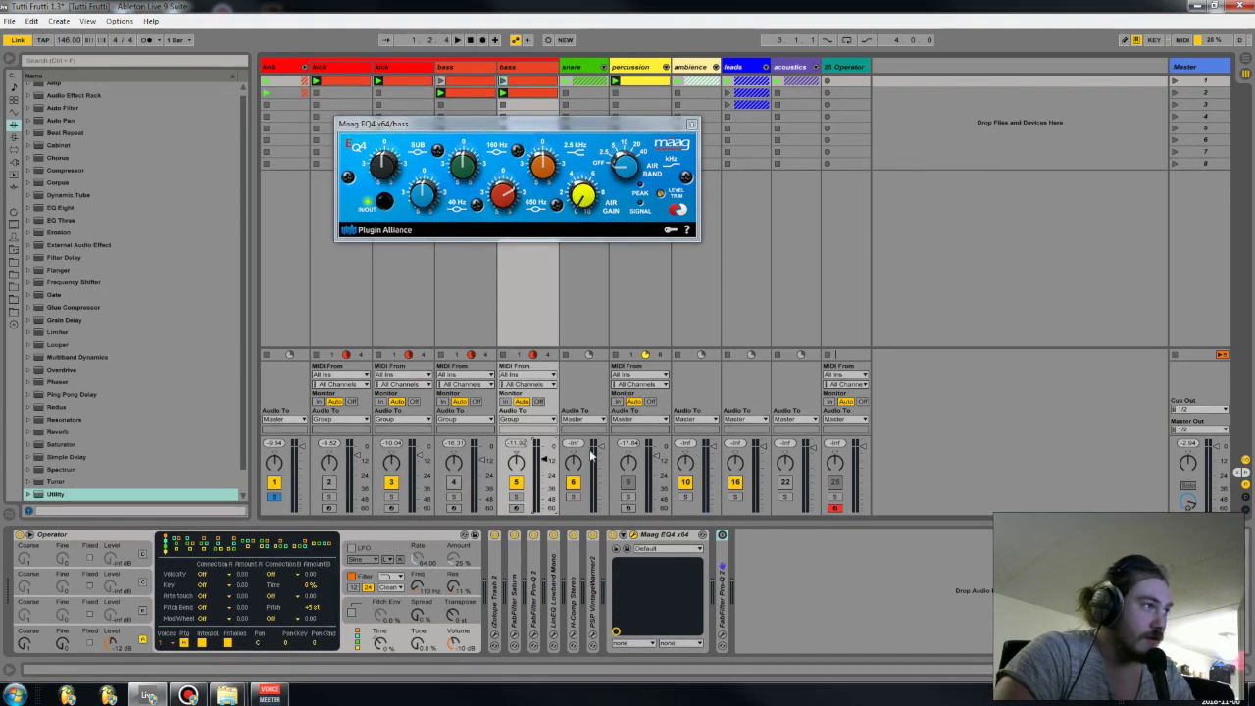
key("Tab")
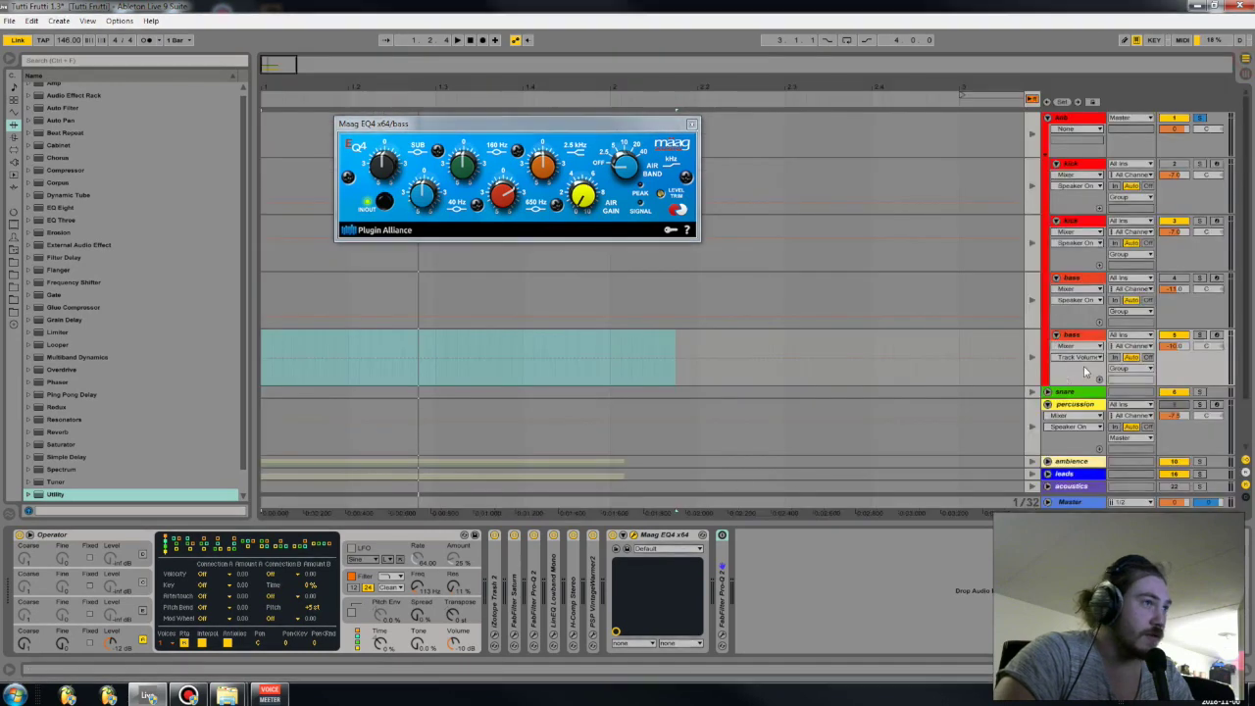
left_click(1189, 347)
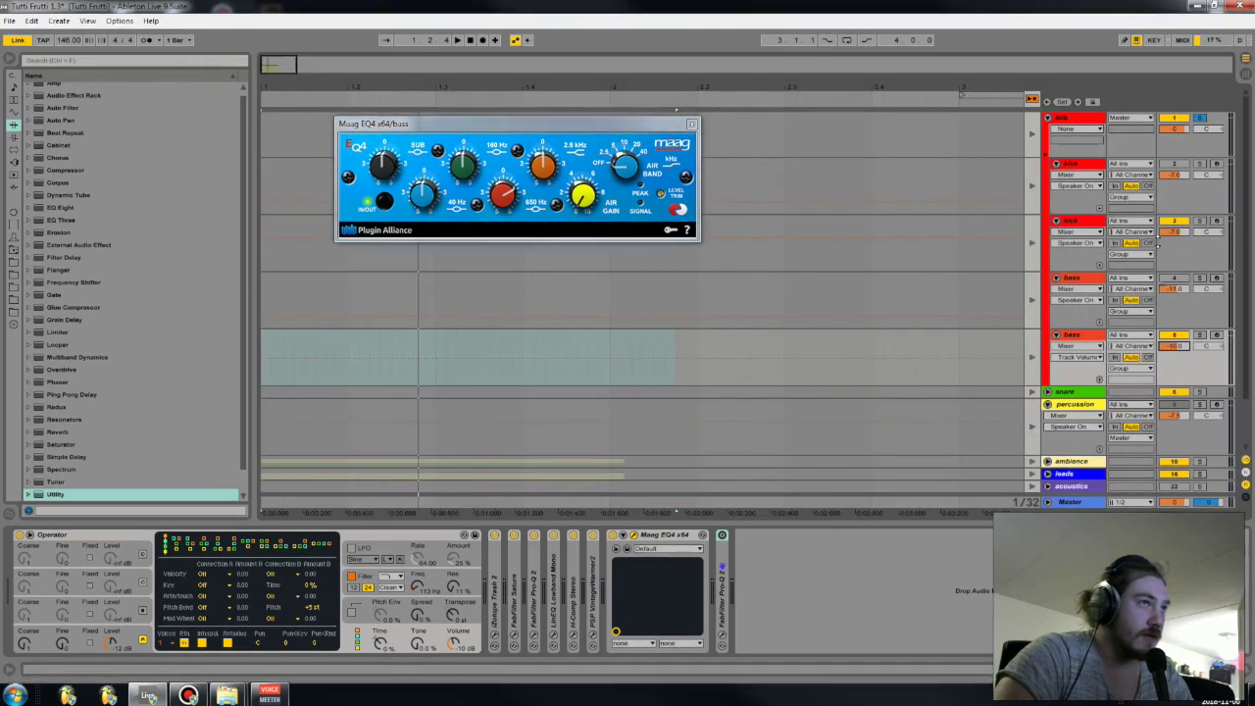
mouse_move(1172, 337)
left_mouse_down()
mouse_move(1176, 355)
mouse_move(1177, 338)
left_mouse_up()
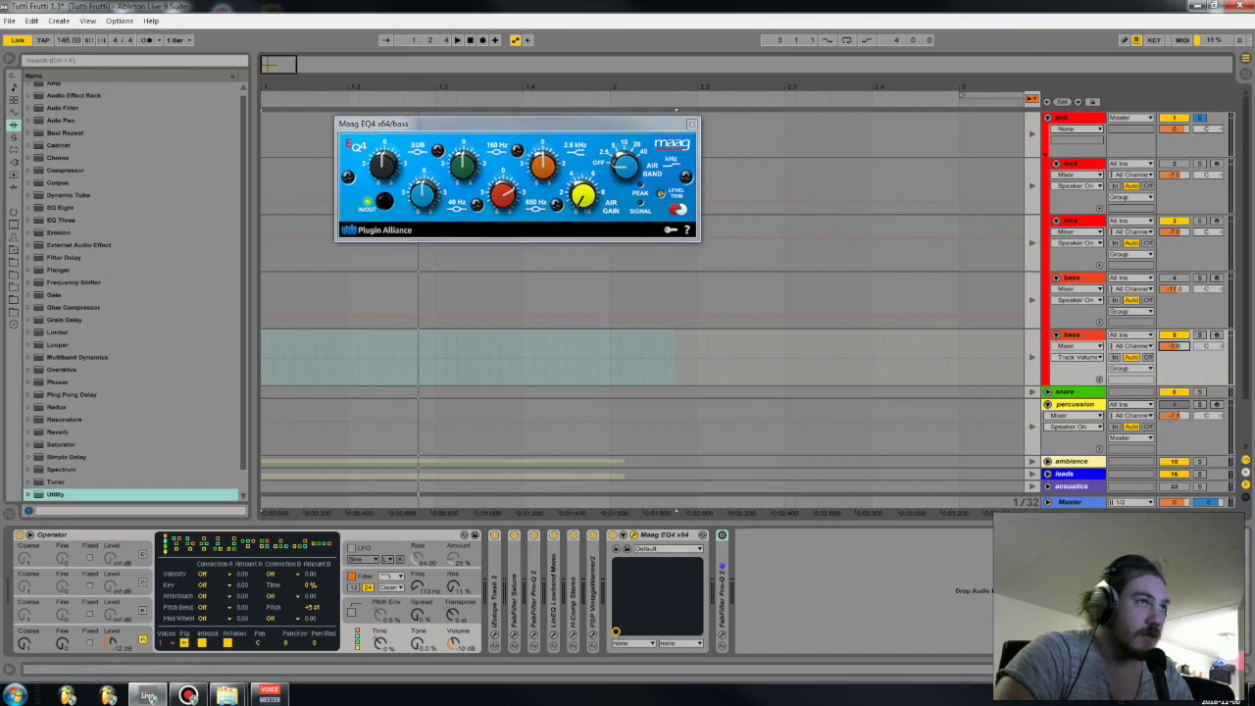
key("Tab")
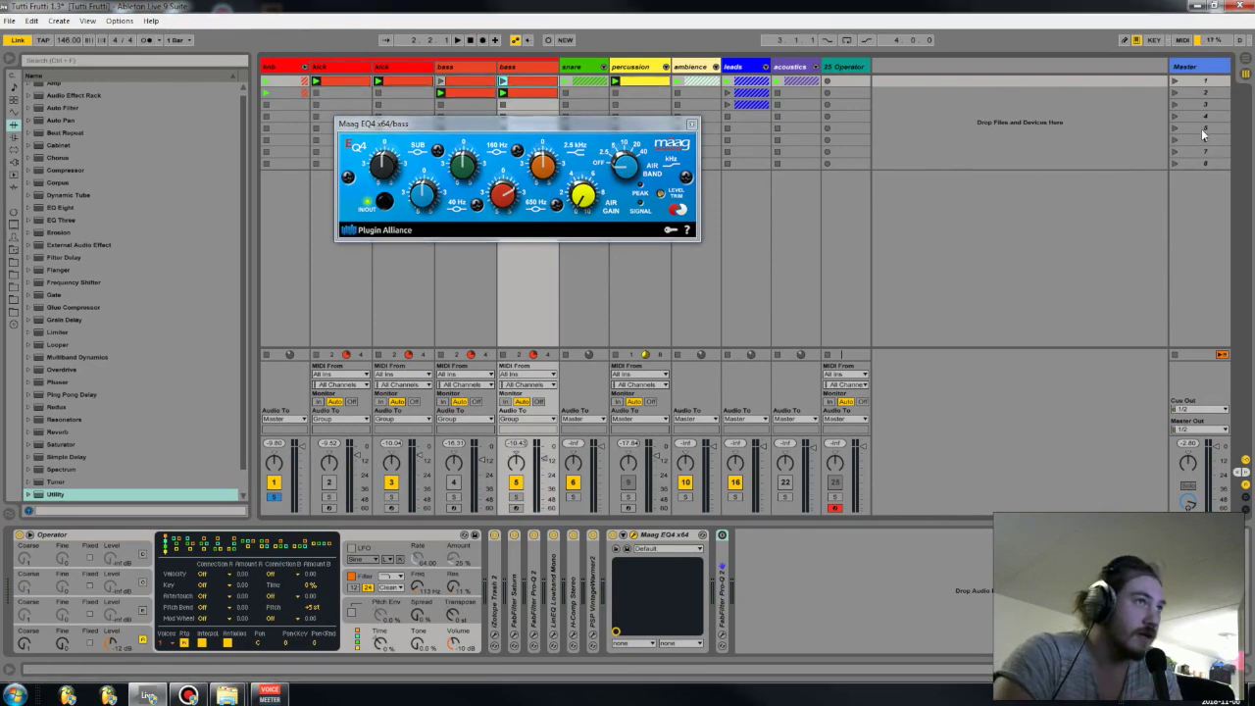
Open s(M)exoscope from the Master track, play the kick and bass together, and freeze the waveform
left_click(1203, 70)
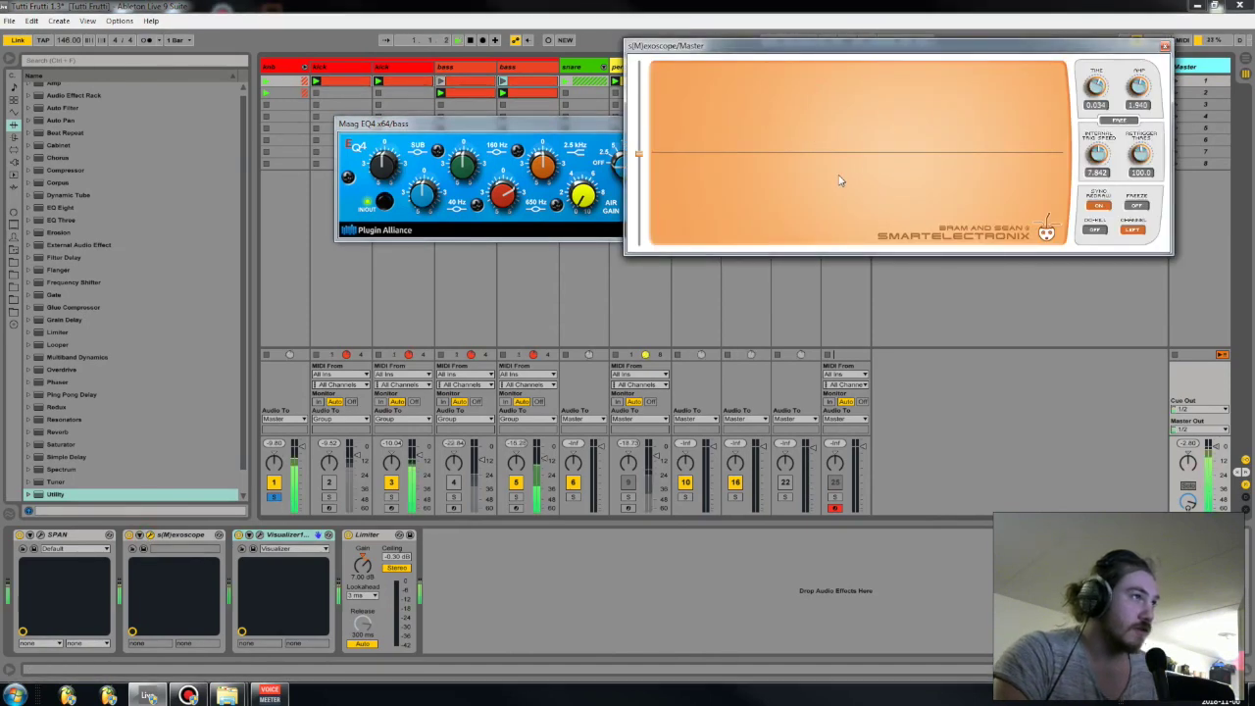
key("space")
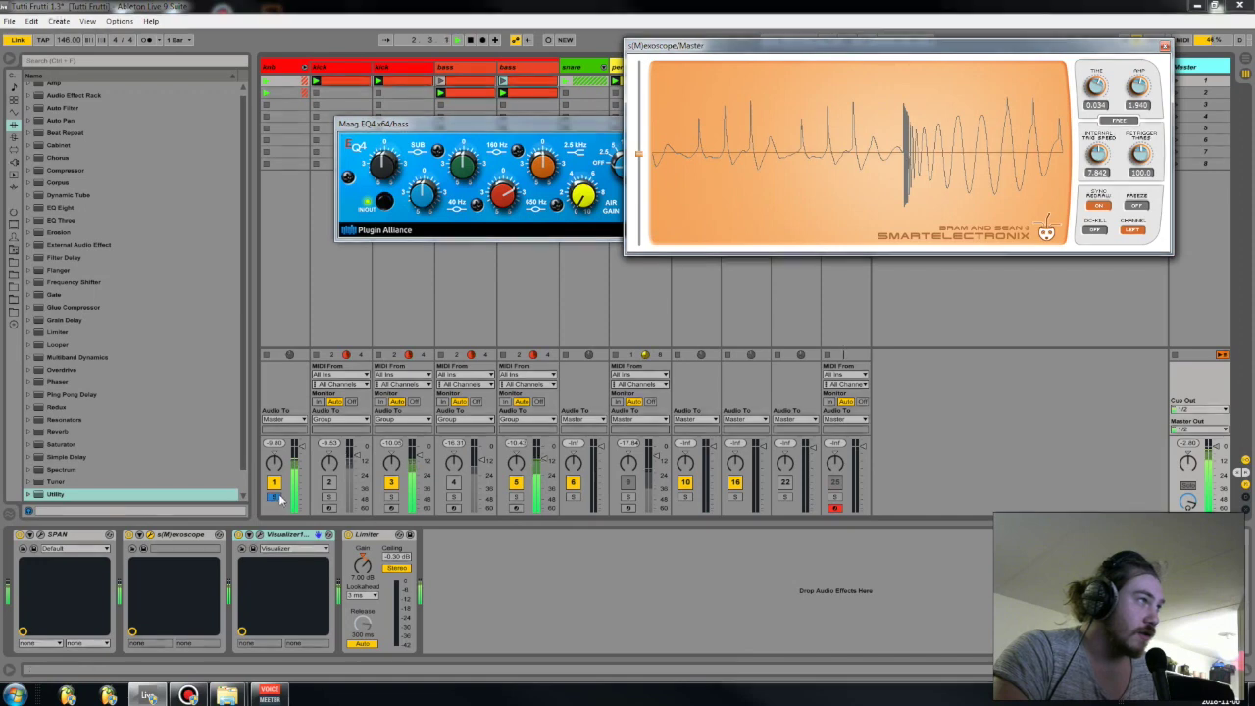
left_click(1137, 205)
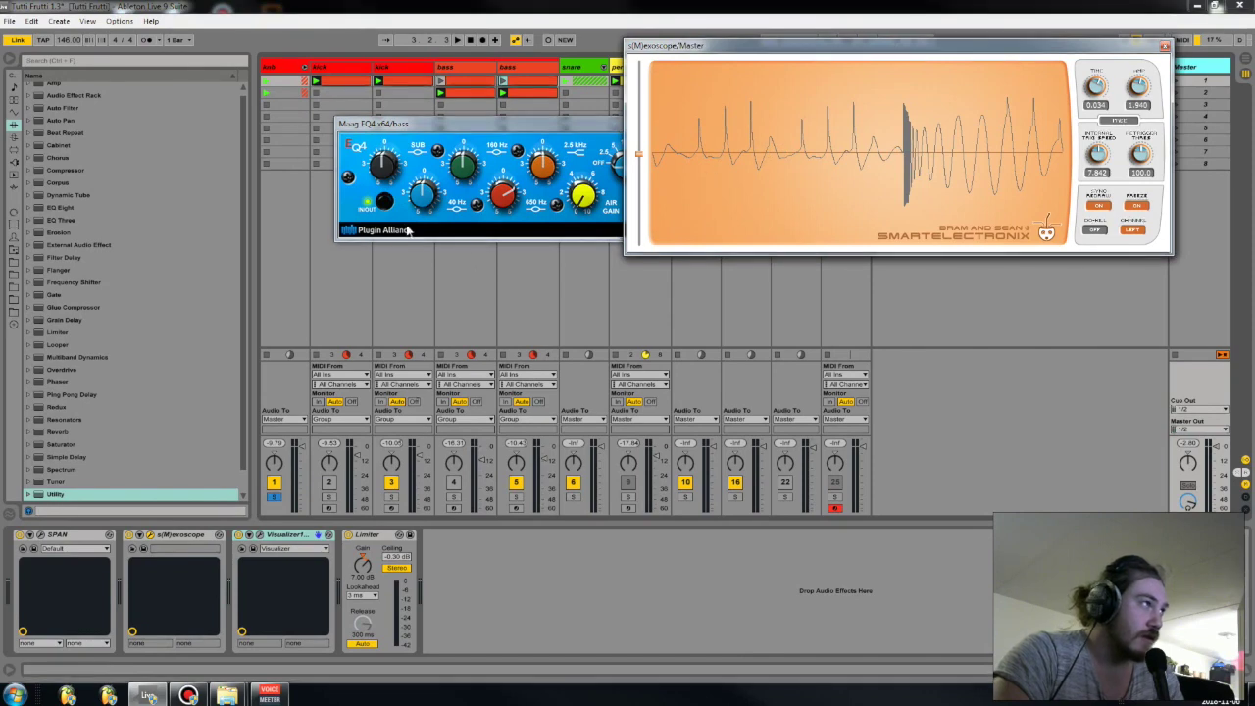
Select bass track 5 and show its MIDI clip's notes and velocities
left_click(539, 110)
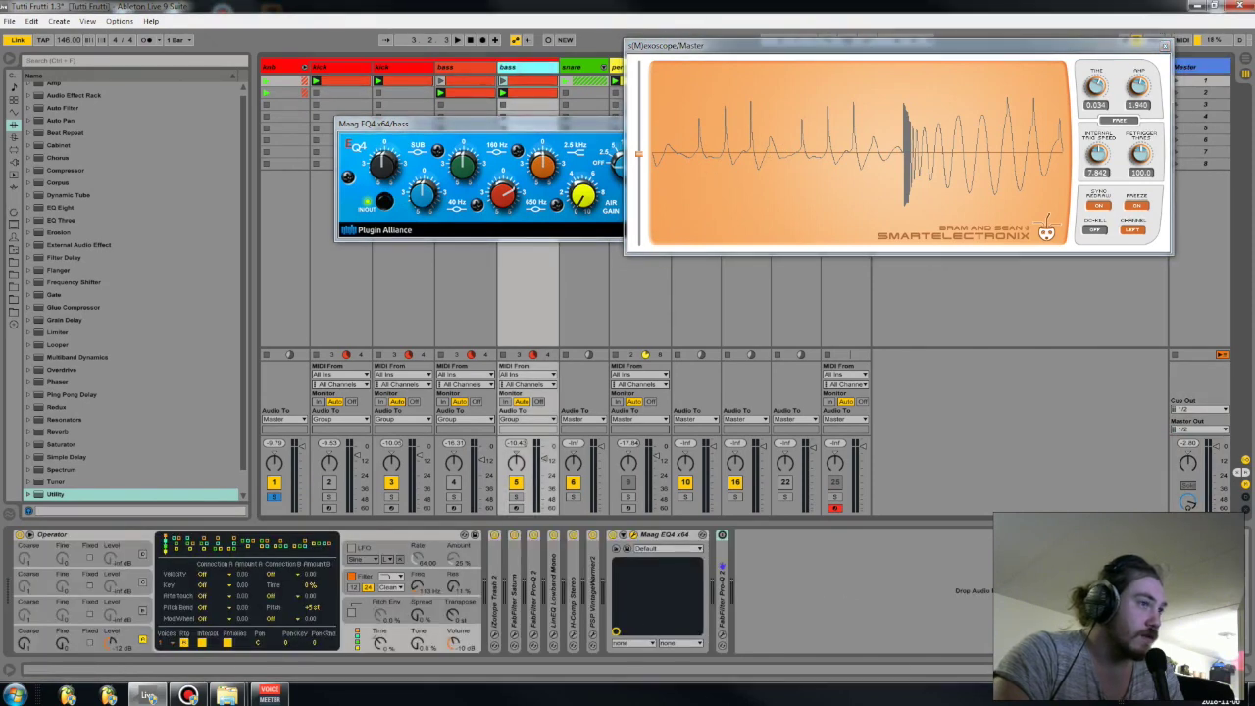
key("shift+Tab")
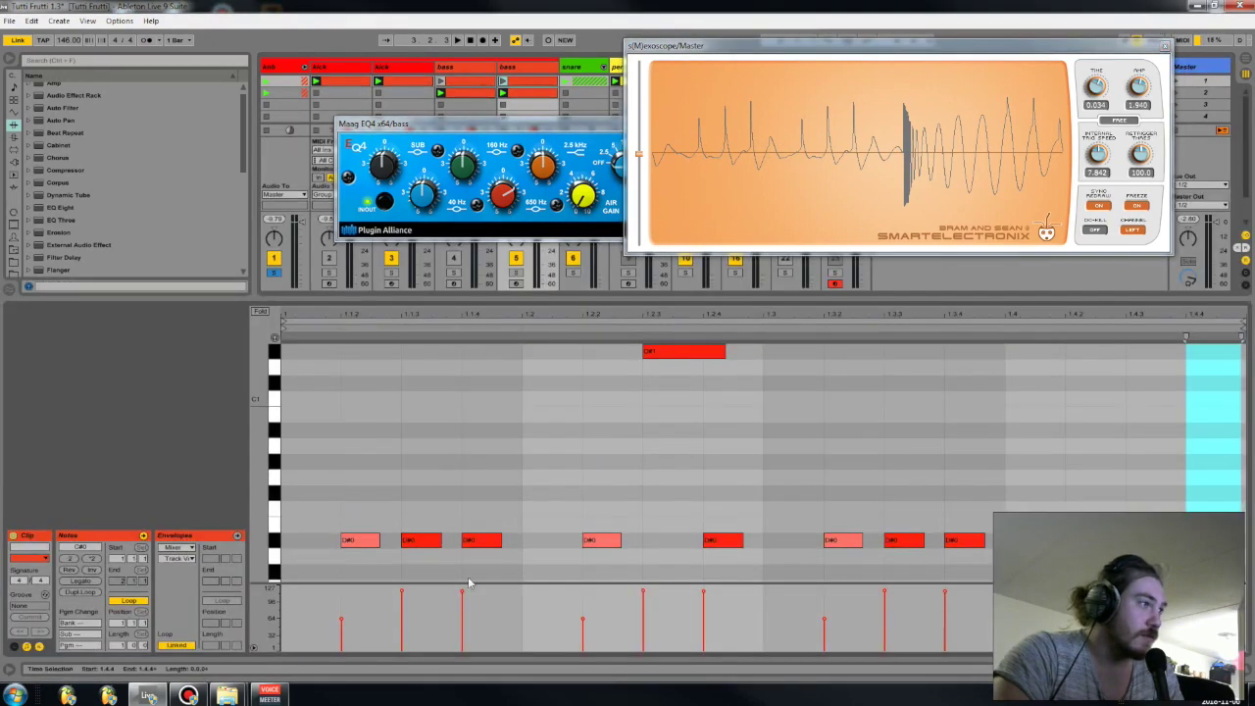
Open the scene 2 clip on bass track 5 and lower the velocity of each beat's first note to about 20
left_click(521, 84)
left_click(517, 103)
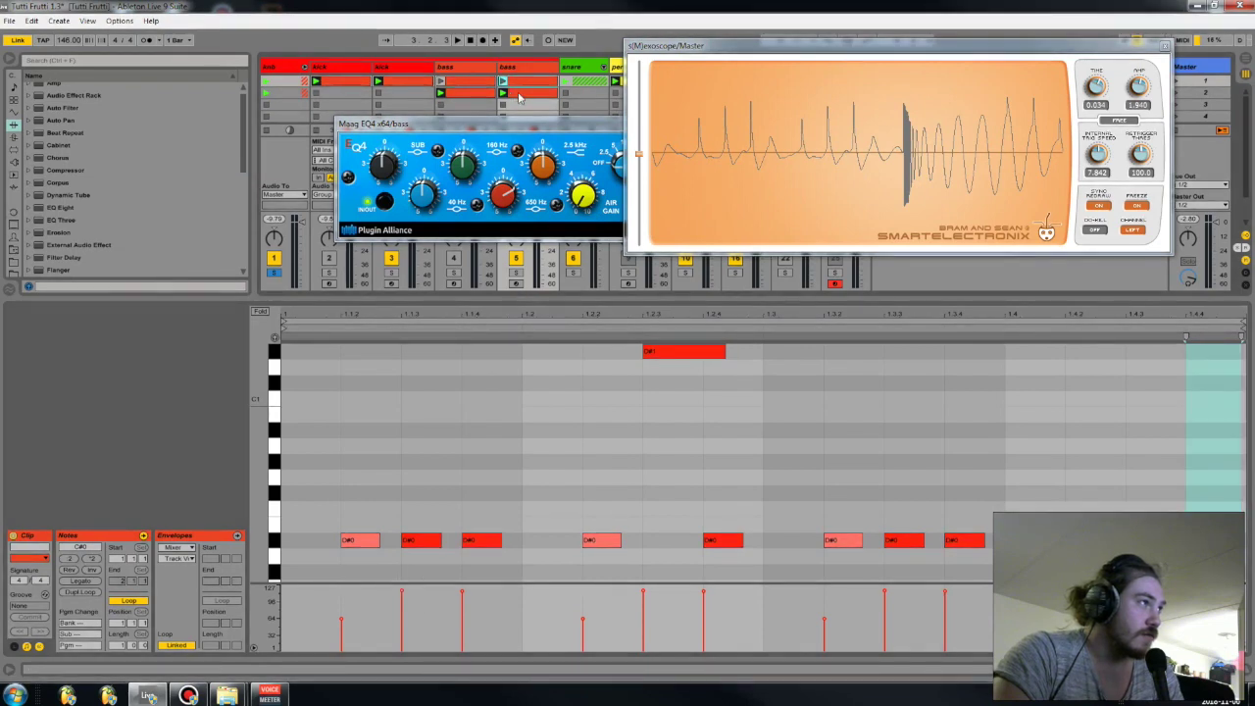
left_click_drag(335, 624, 336, 639)
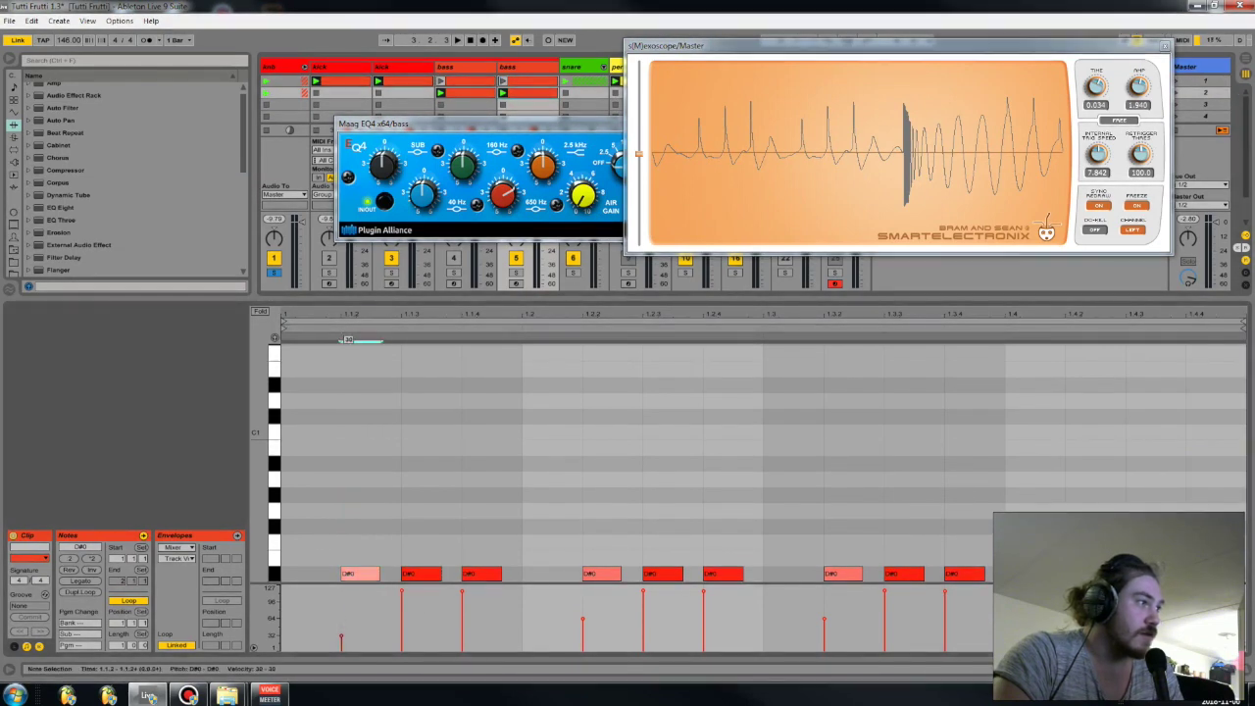
left_click_drag(586, 619, 582, 635)
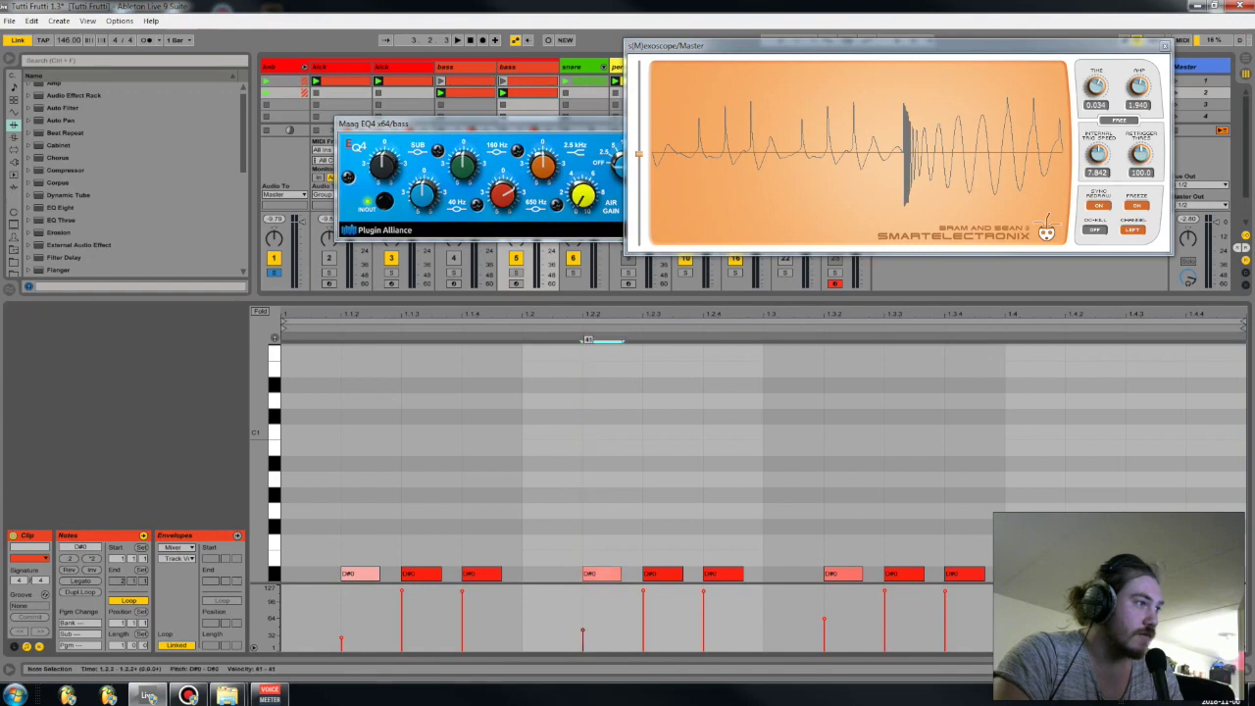
left_click_drag(824, 623, 825, 639)
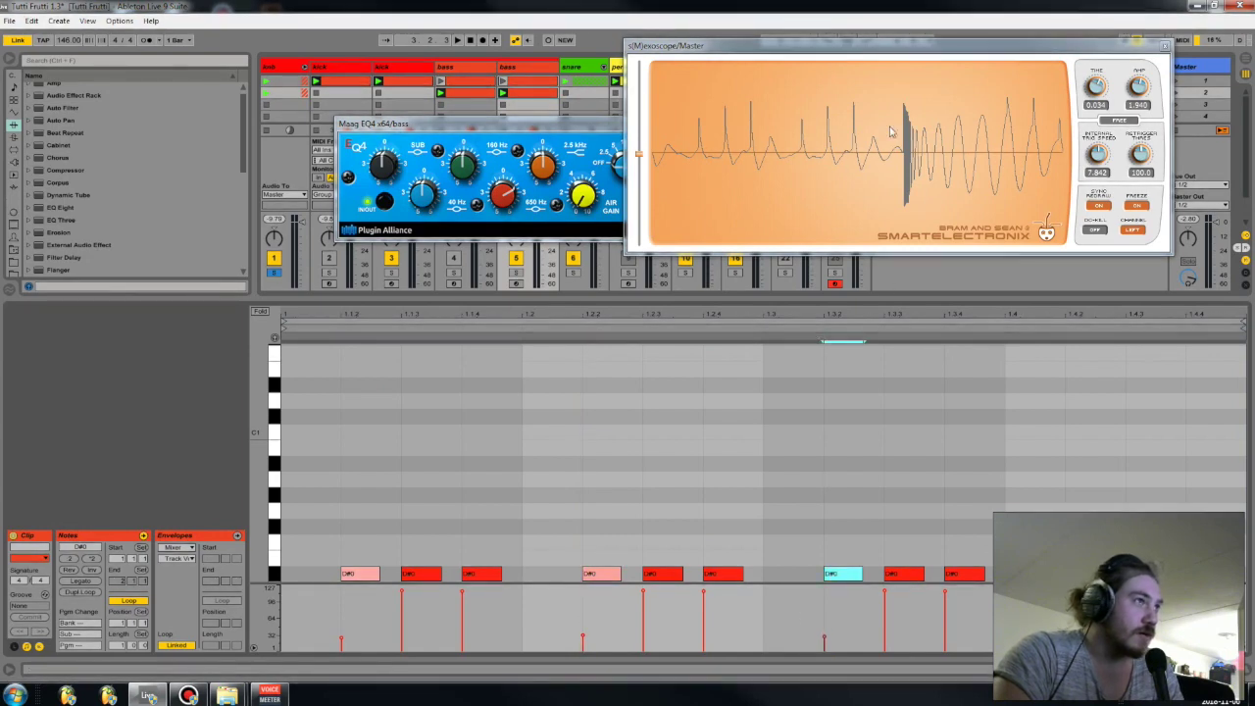
left_click(1065, 412)
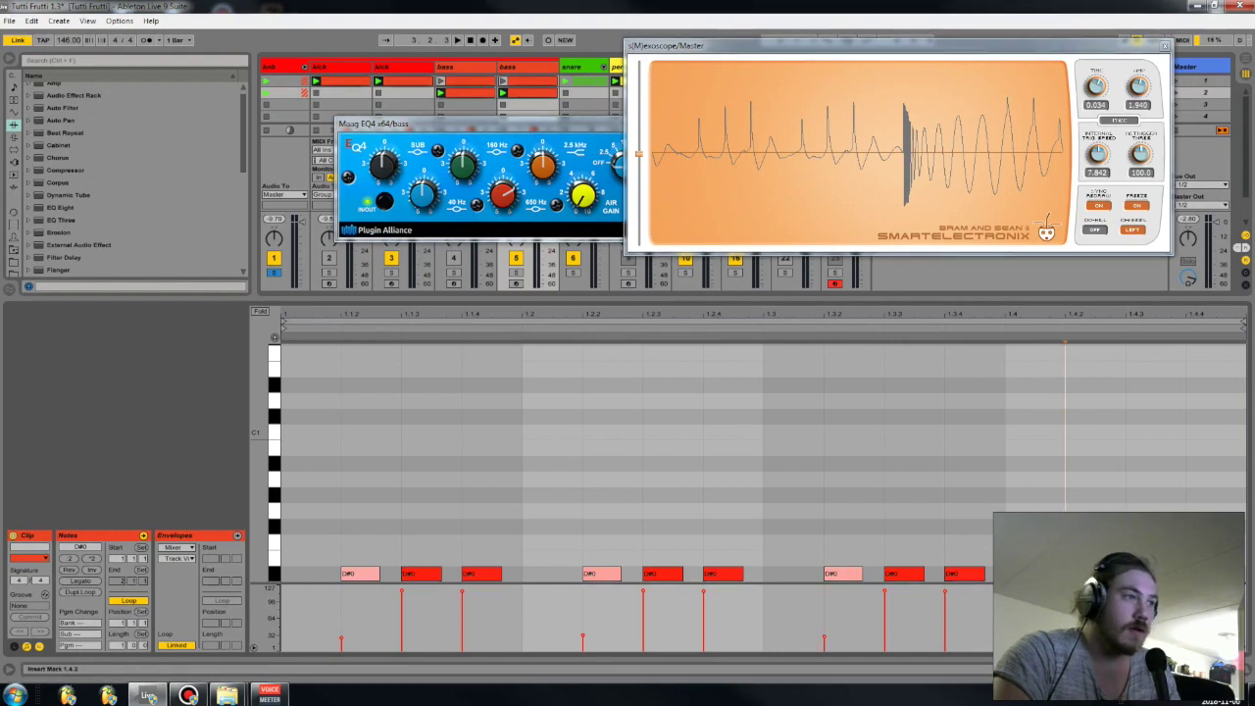
left_click_drag(1108, 343, 1061, 341)
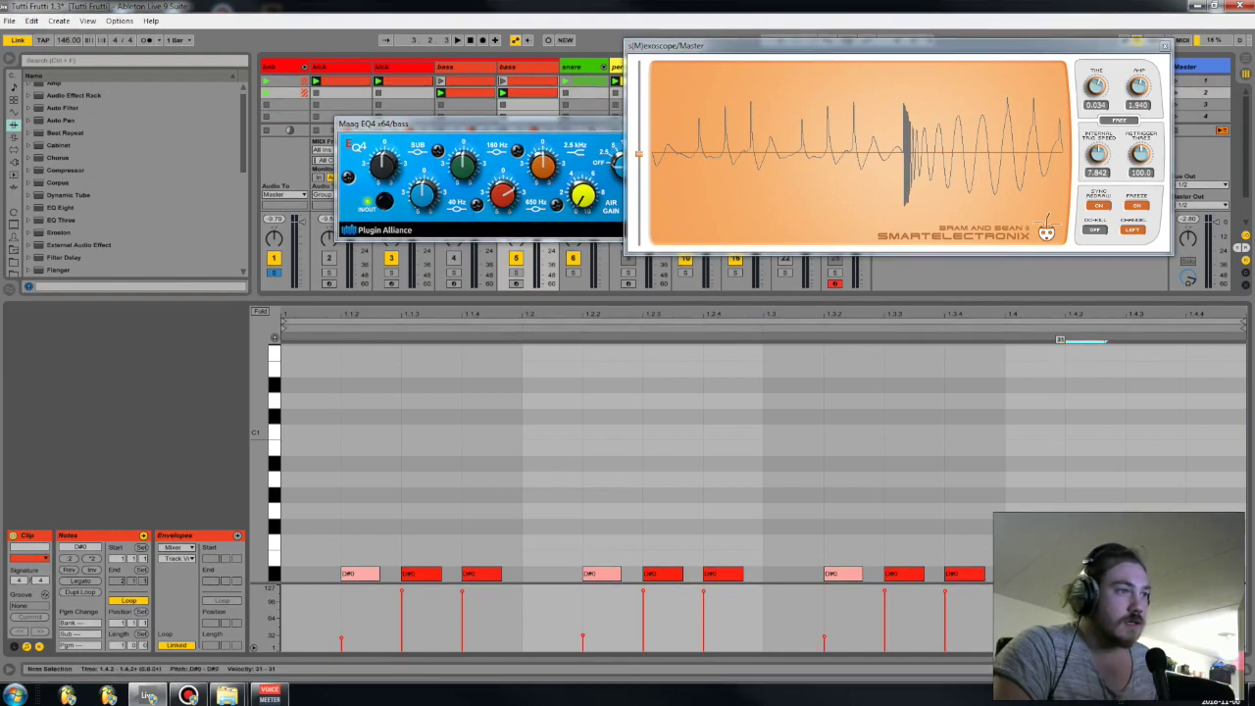
Play the kick and bass with the lowered velocities and capture a fresh frozen waveform in s(M)exoscope
left_click(517, 528)
left_click_drag(488, 555, 292, 612)
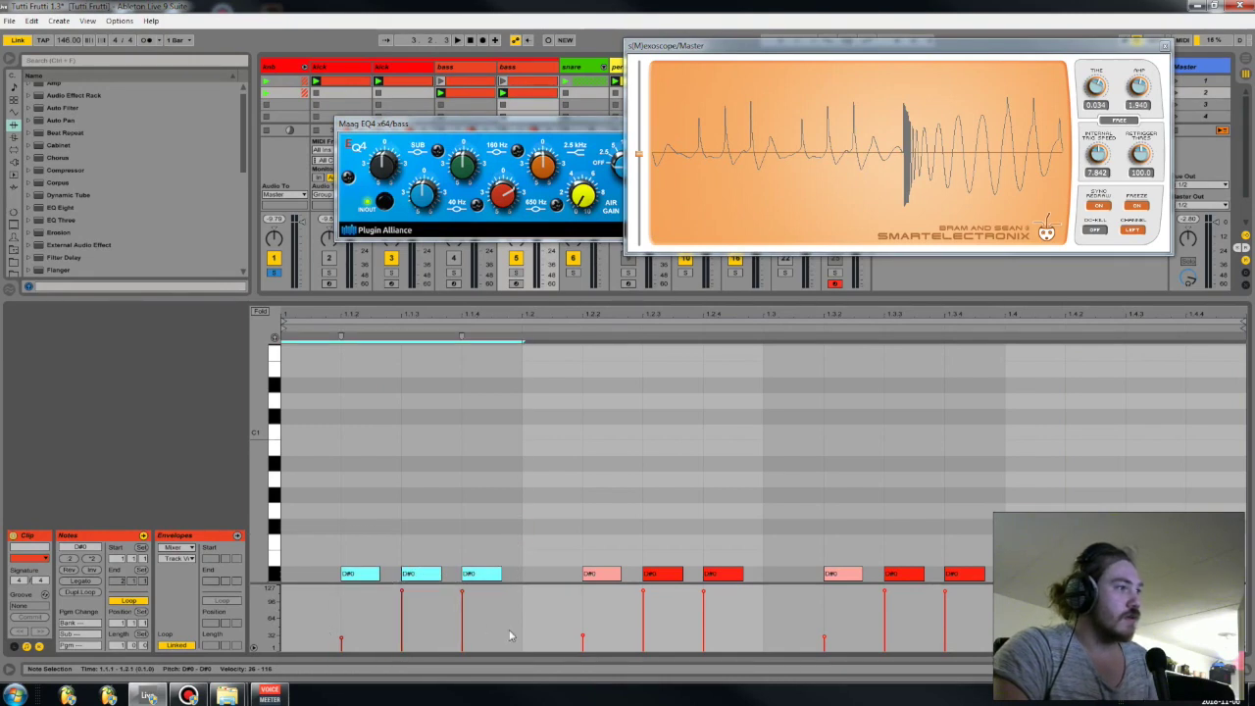
key("space")
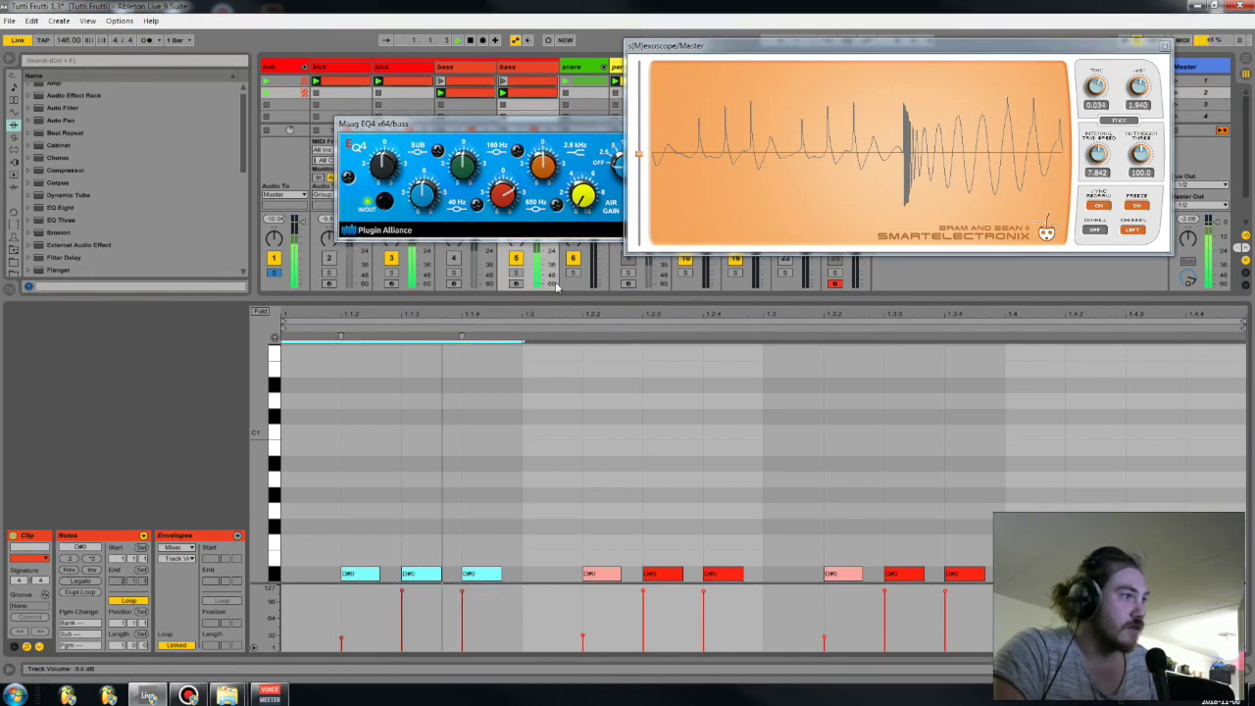
left_click(1137, 205)
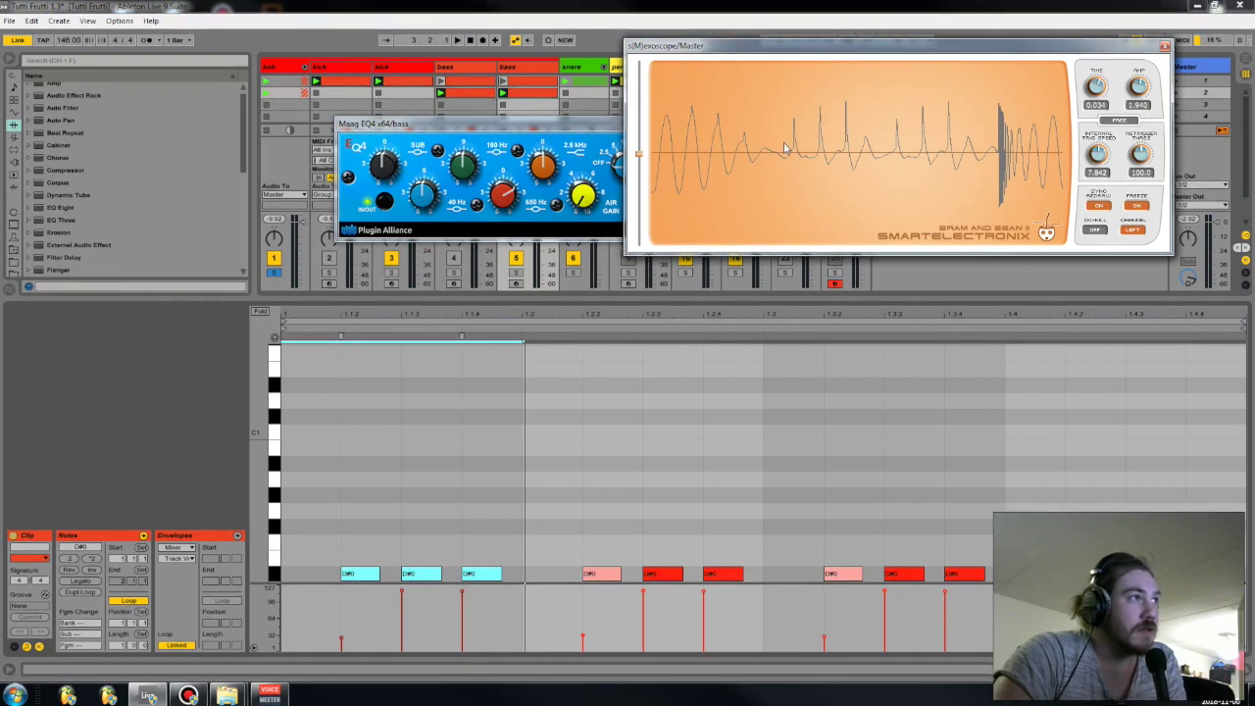
Lower the velocity of the bass clip's first note to 17
left_click(340, 638)
right_click(410, 502)
left_click(360, 542)
left_click(356, 528)
left_click(341, 642)
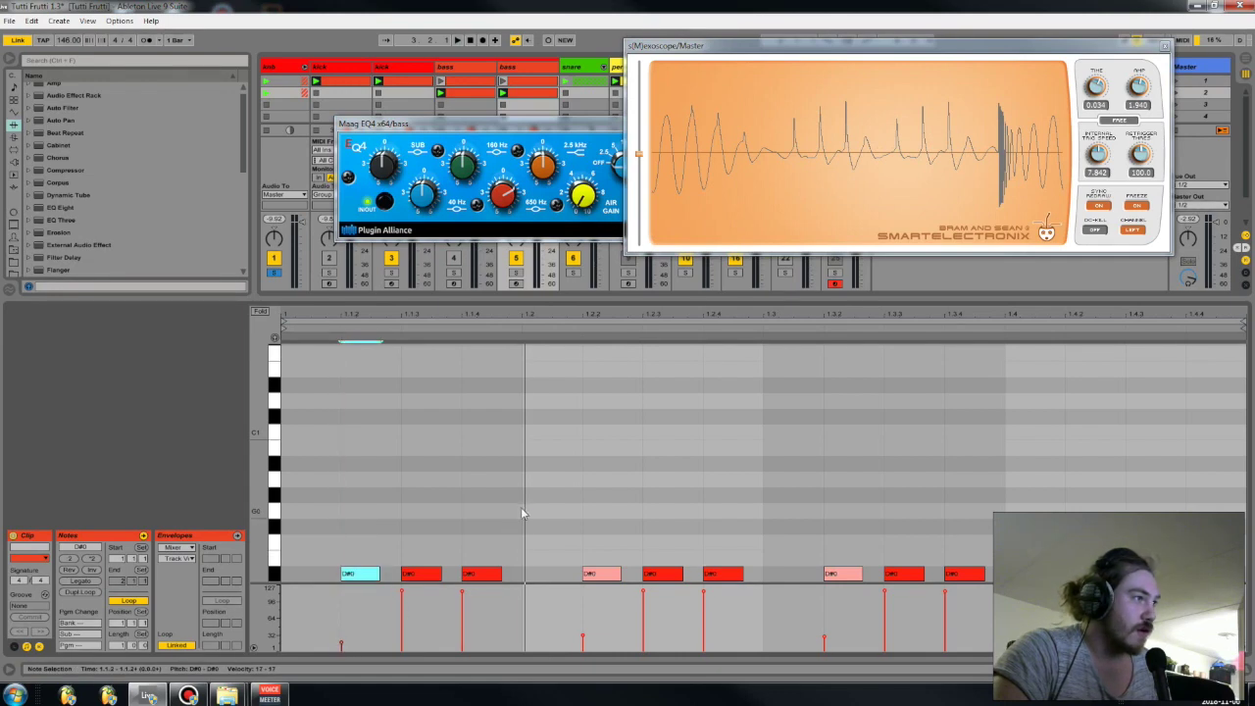
Duplicate the first beat's three bass notes across the remaining three beats of the clip
left_click_drag(521, 507, 343, 600)
key("ctrl+d")
key("ctrl+d")
key("ctrl+d")
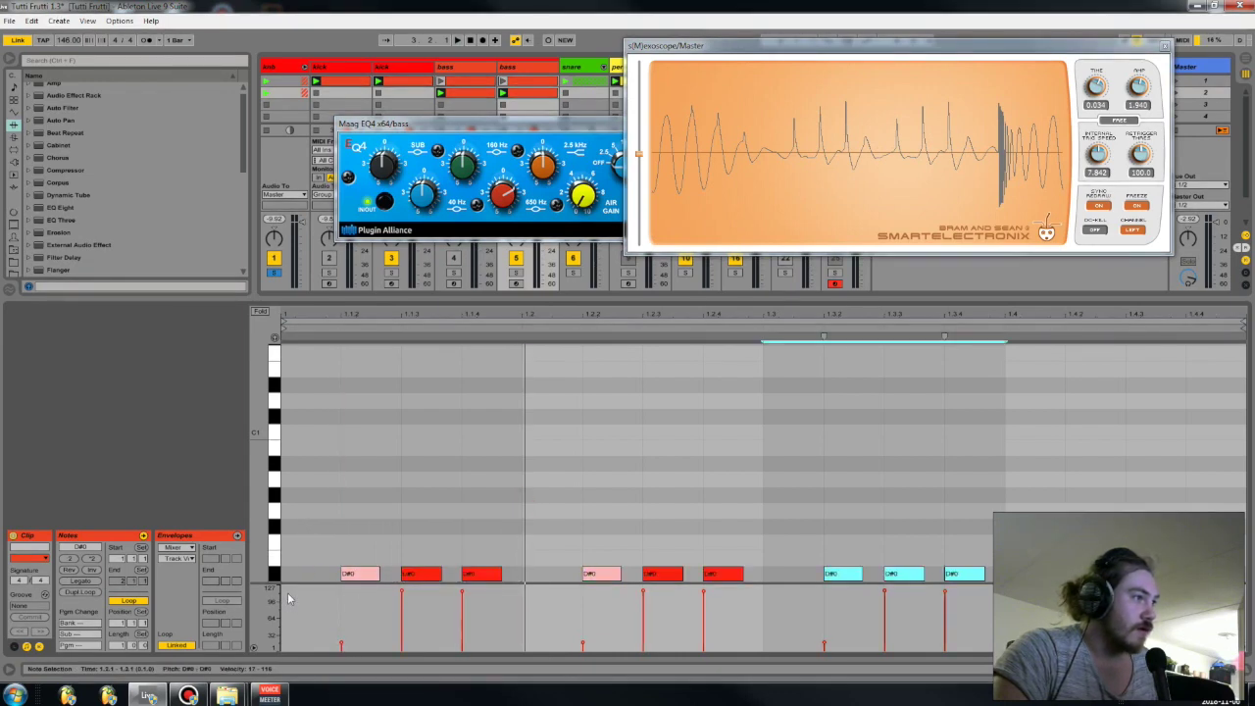
Play the edited bass loop, show the bass device chain, reset track 5's peak level, and refreeze the oscilloscope waveform
key("space")
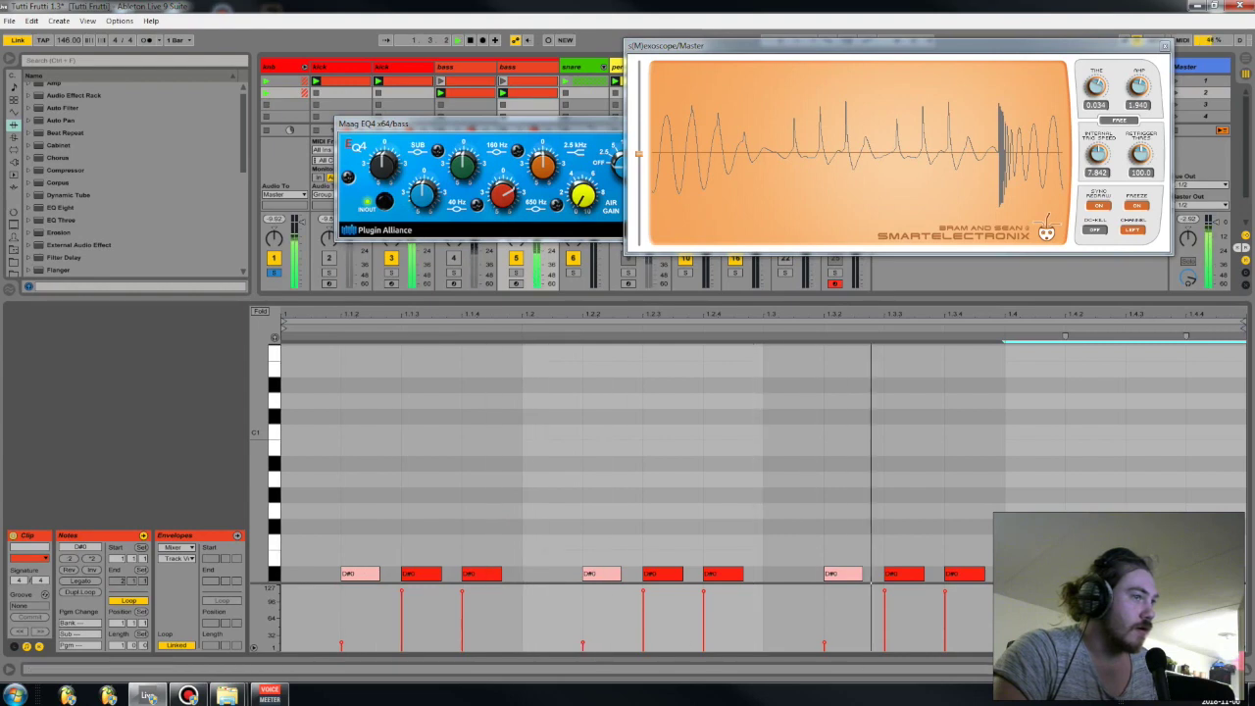
key("shift+Tab")
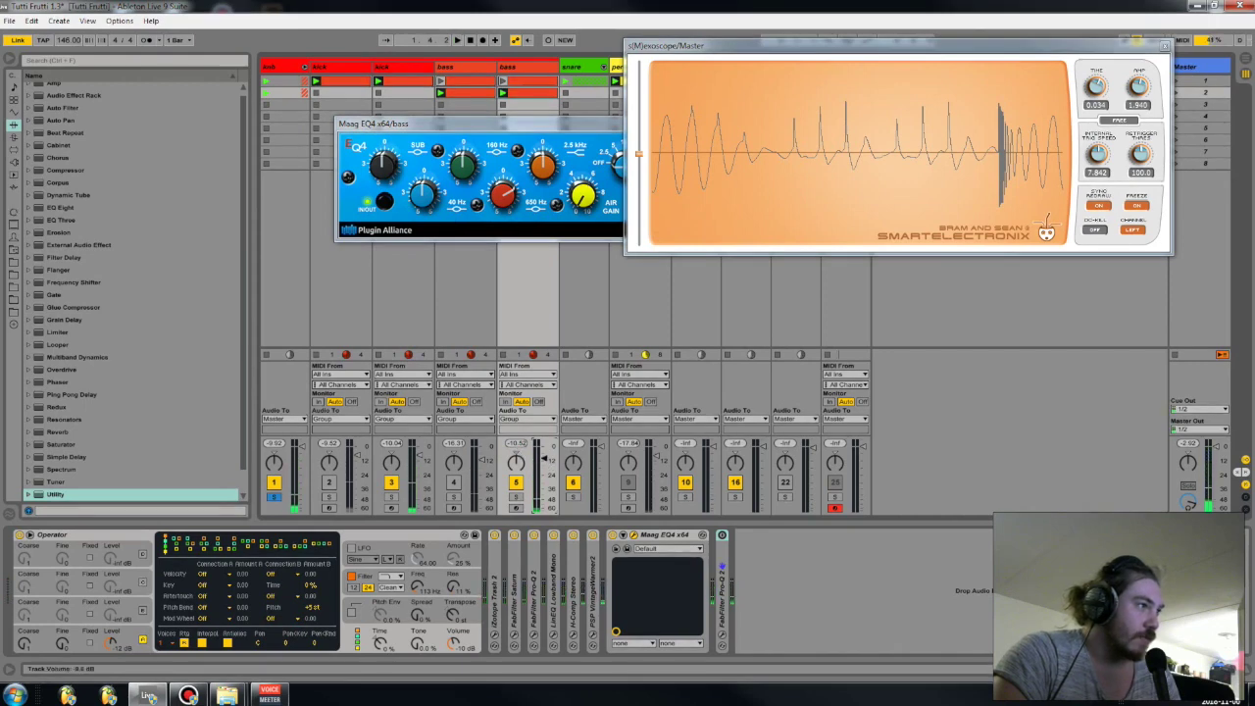
left_click(516, 443)
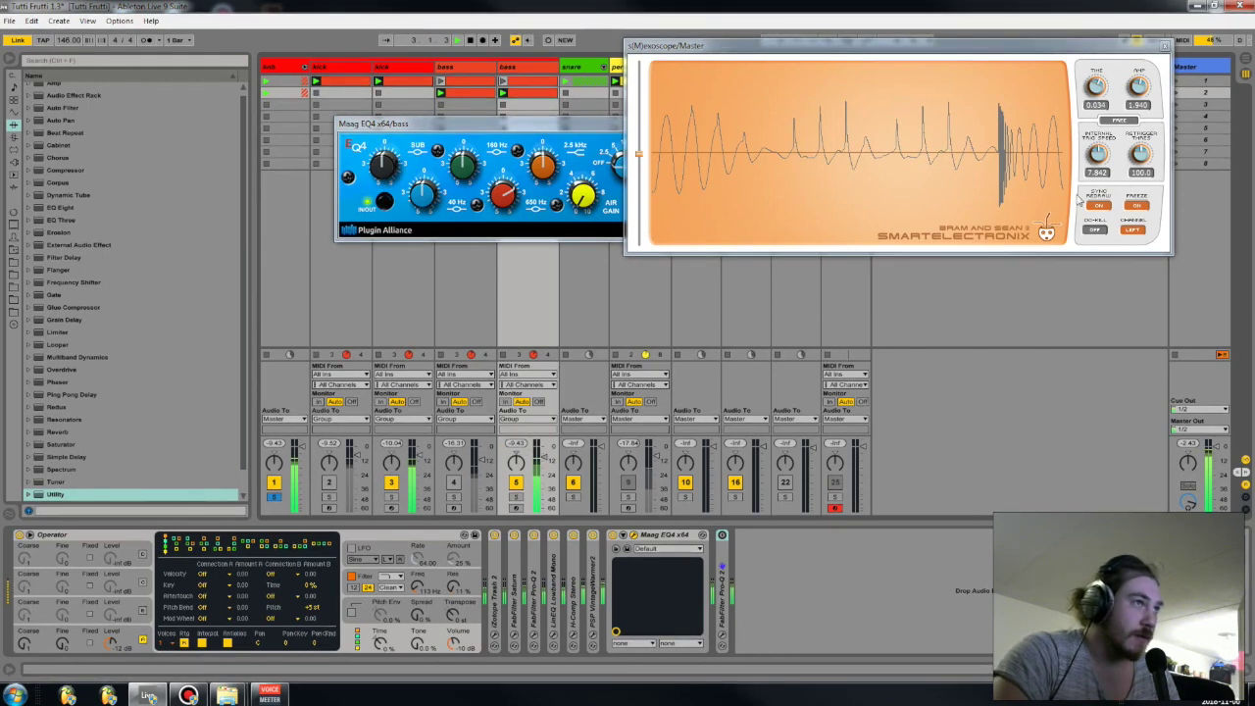
left_click(1138, 206)
left_click(1137, 206)
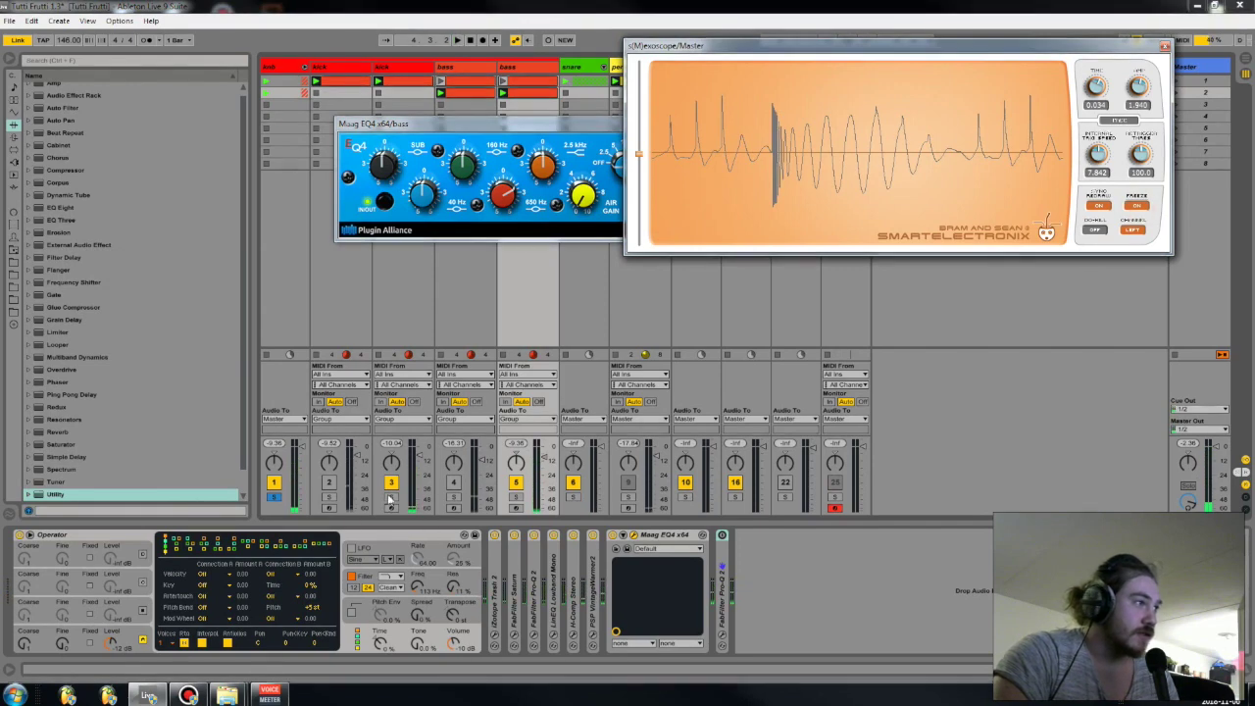
Open the last FabFilter Pro-Q 2 in the bass chain, check its bell band, enable the device, and play the loop
double_click(726, 594)
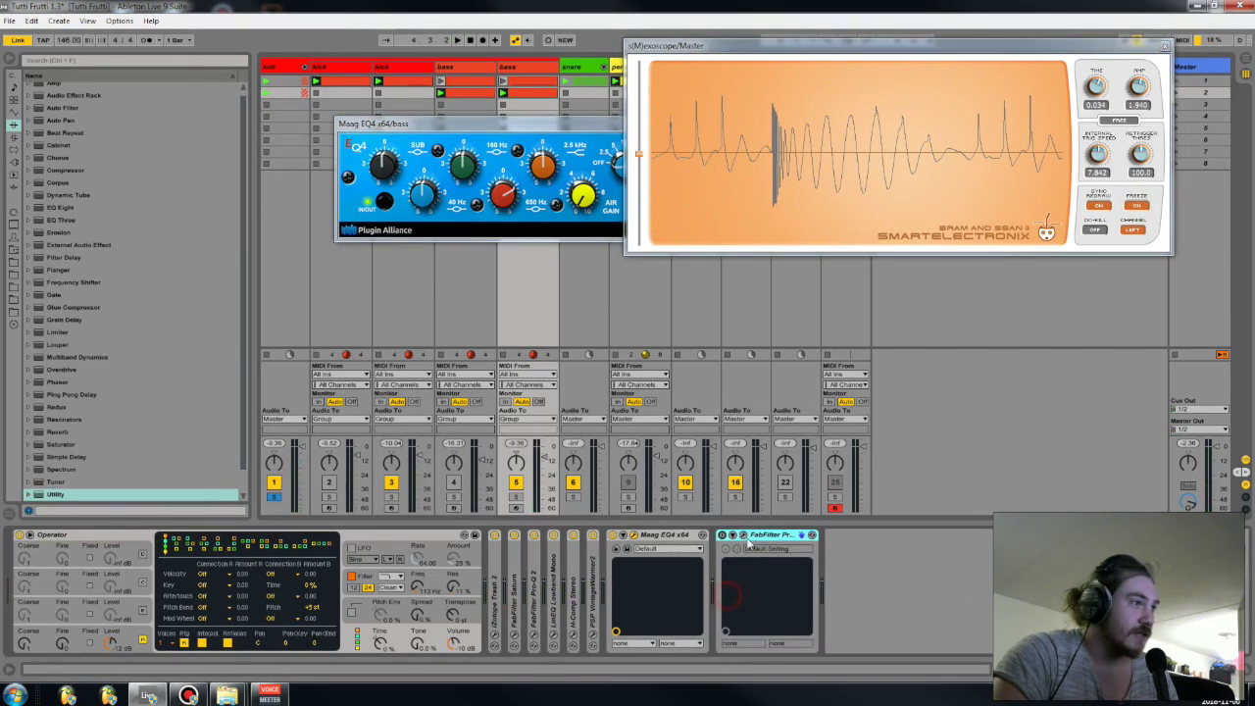
left_click(747, 535)
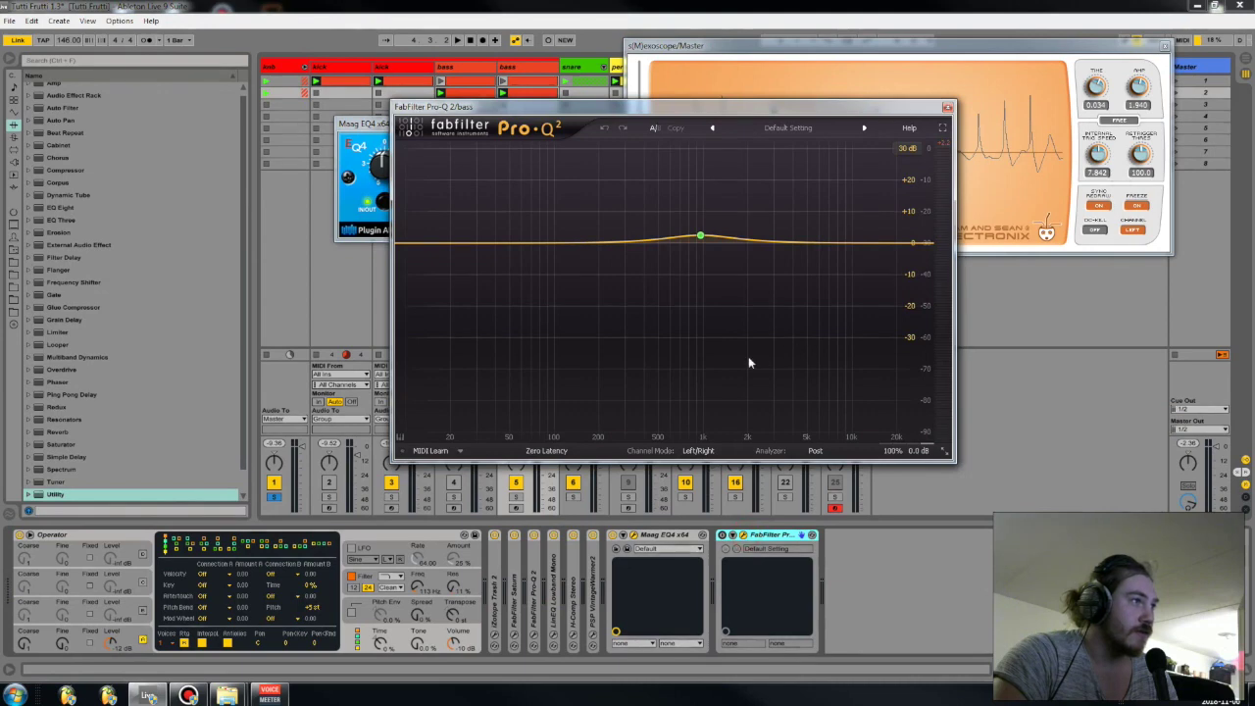
left_click(701, 238)
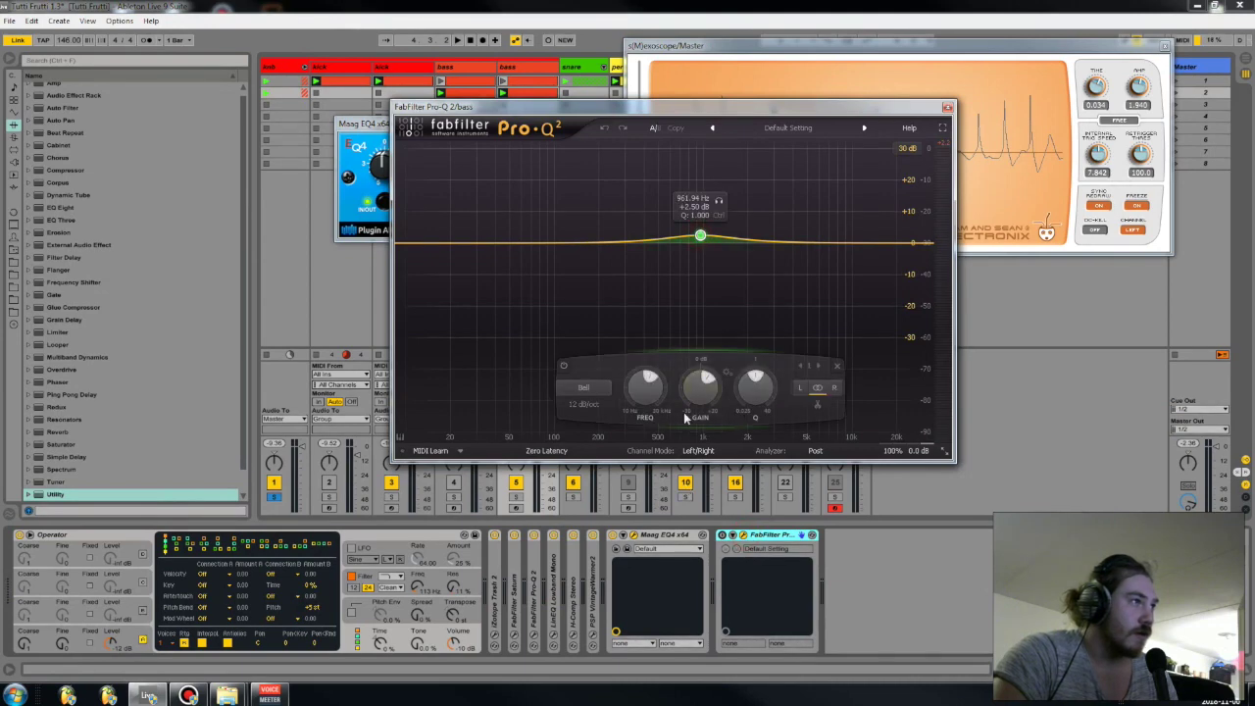
left_click(727, 540)
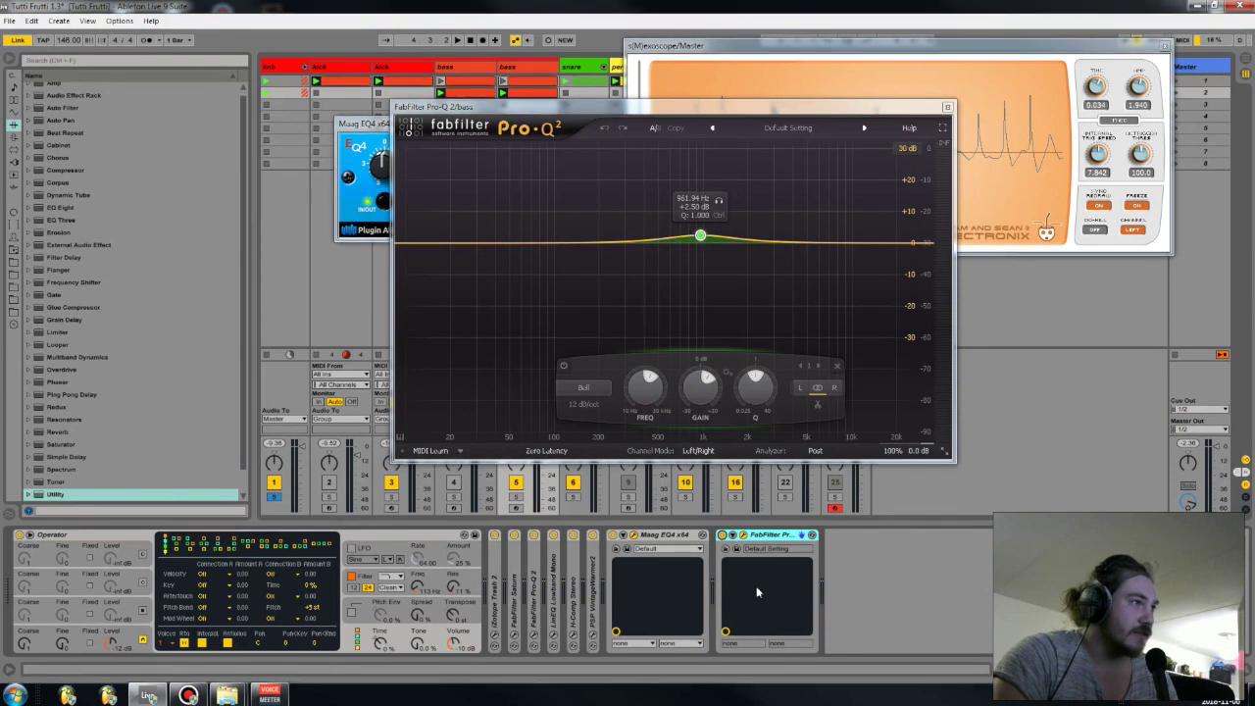
key("space")
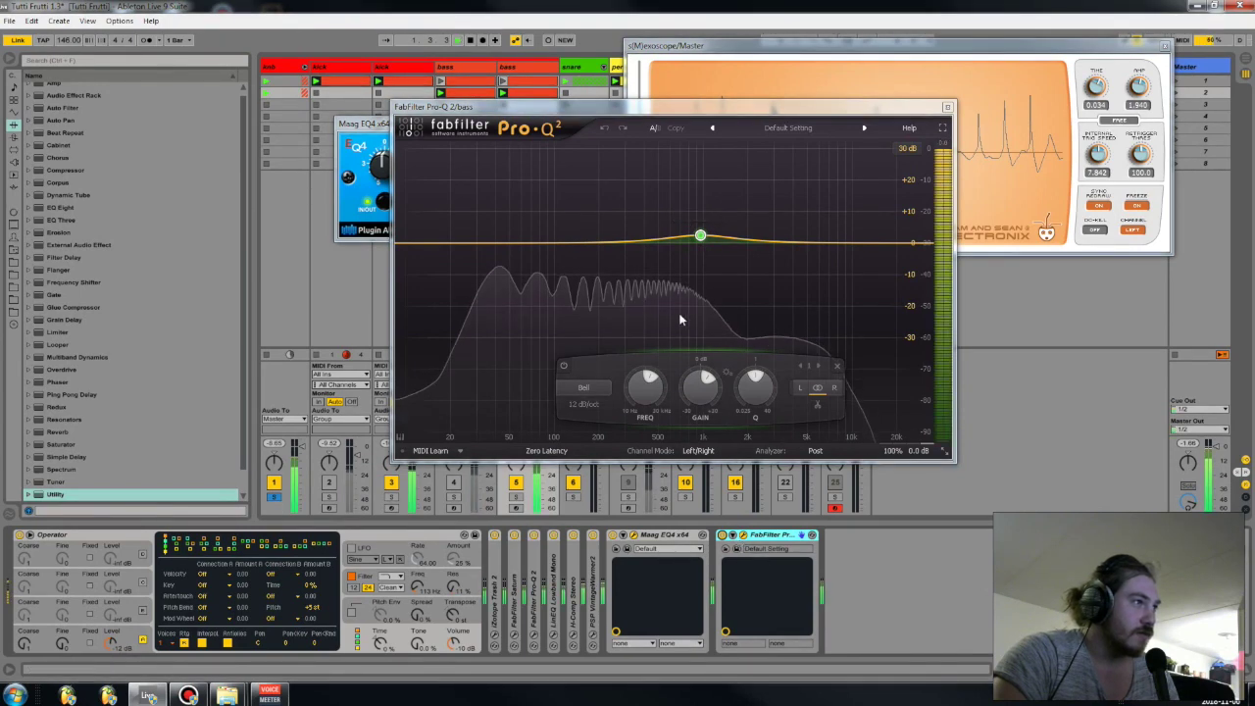
key("space")
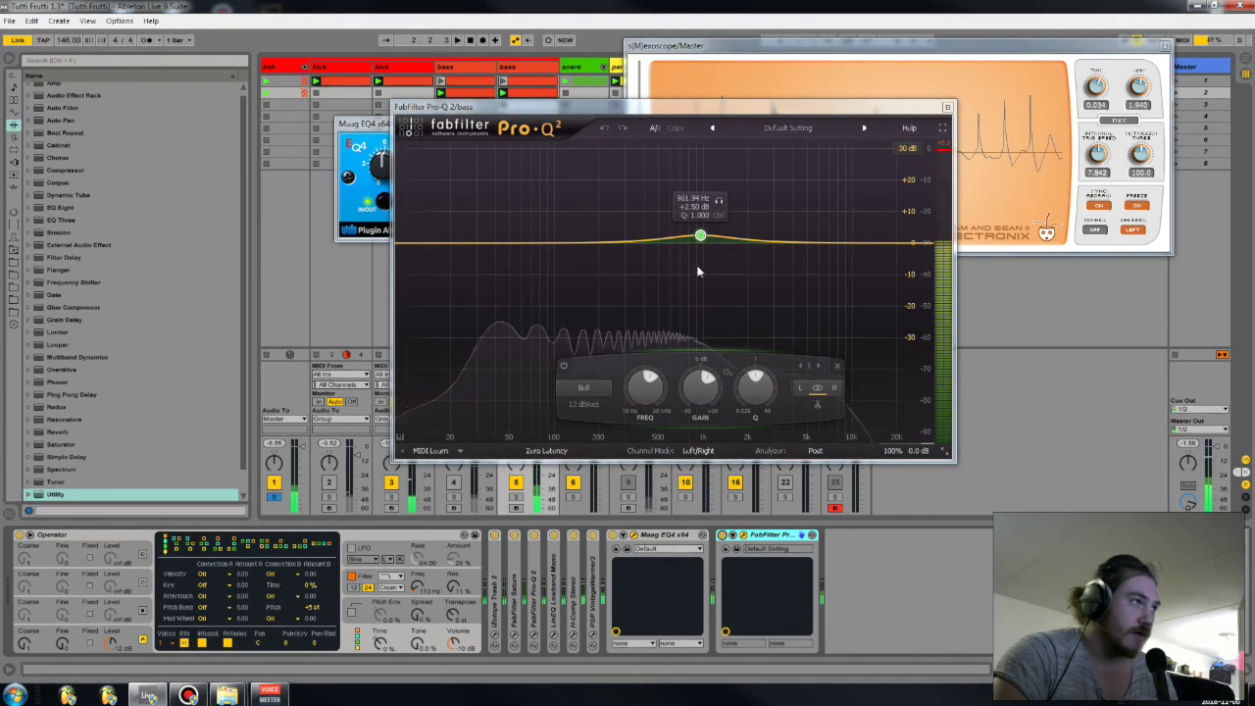
Close the Pro-Q 2, s(M)exoscope and Maag EQ4 windows, and collapse the Maag EQ4 and last Pro-Q 2 devices
left_click(947, 107)
left_click(1164, 45)
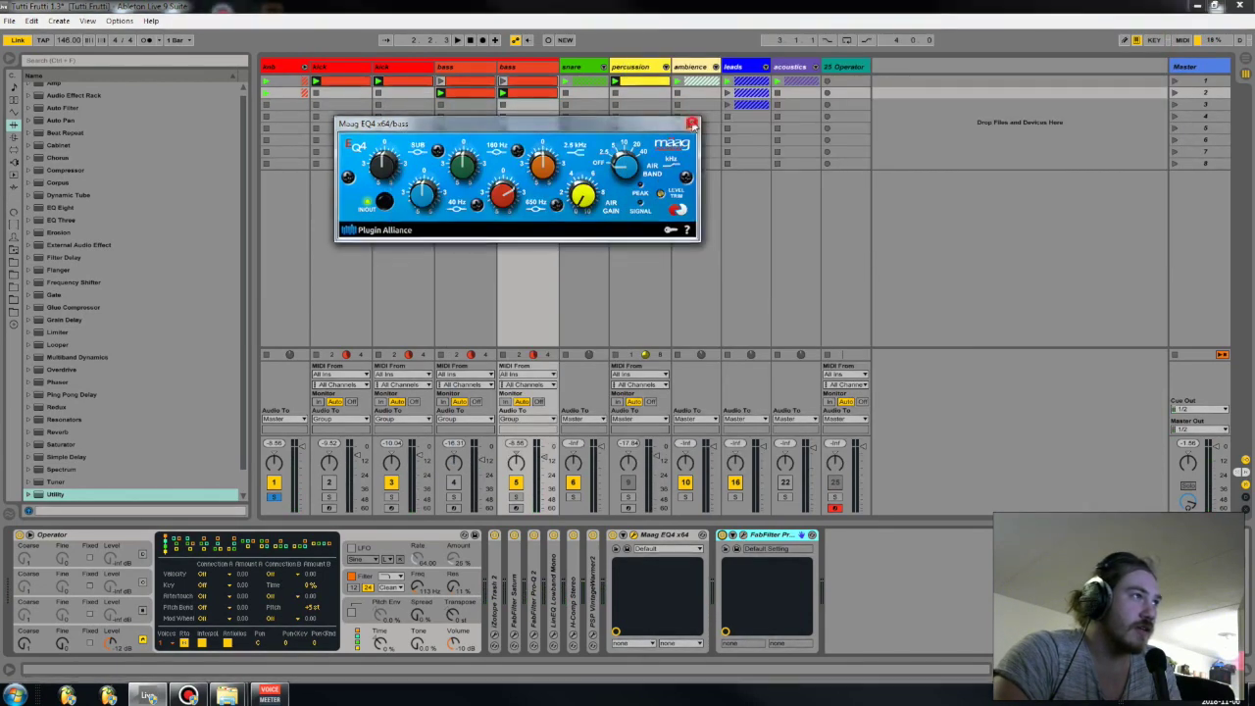
left_click(692, 124)
double_click(663, 534)
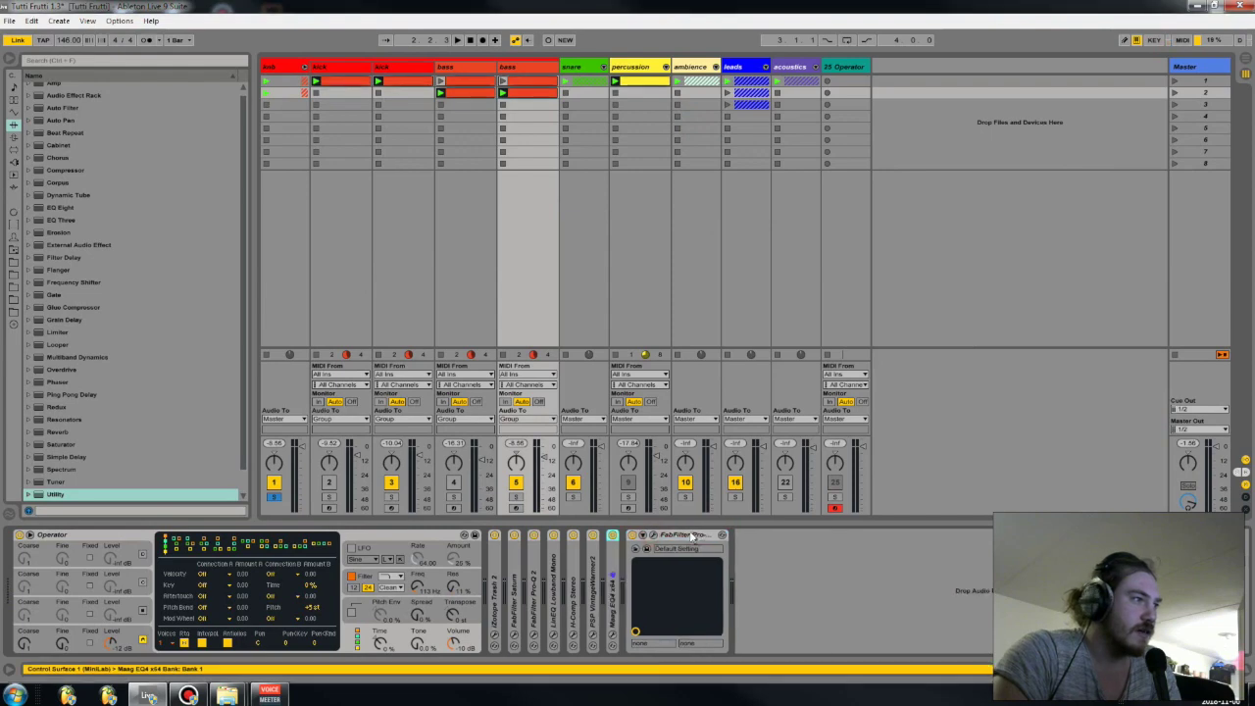
double_click(686, 535)
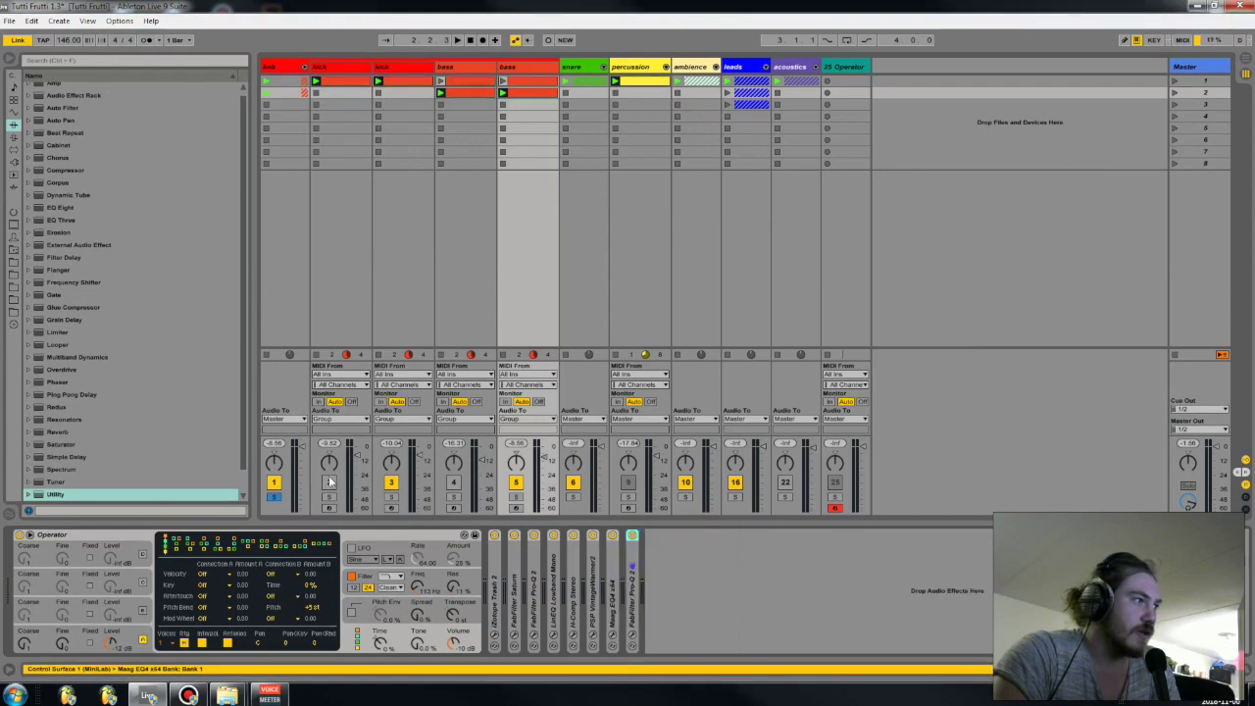
Unsolo and fold the knb group, and delete the 25 Operator track
left_click(273, 496)
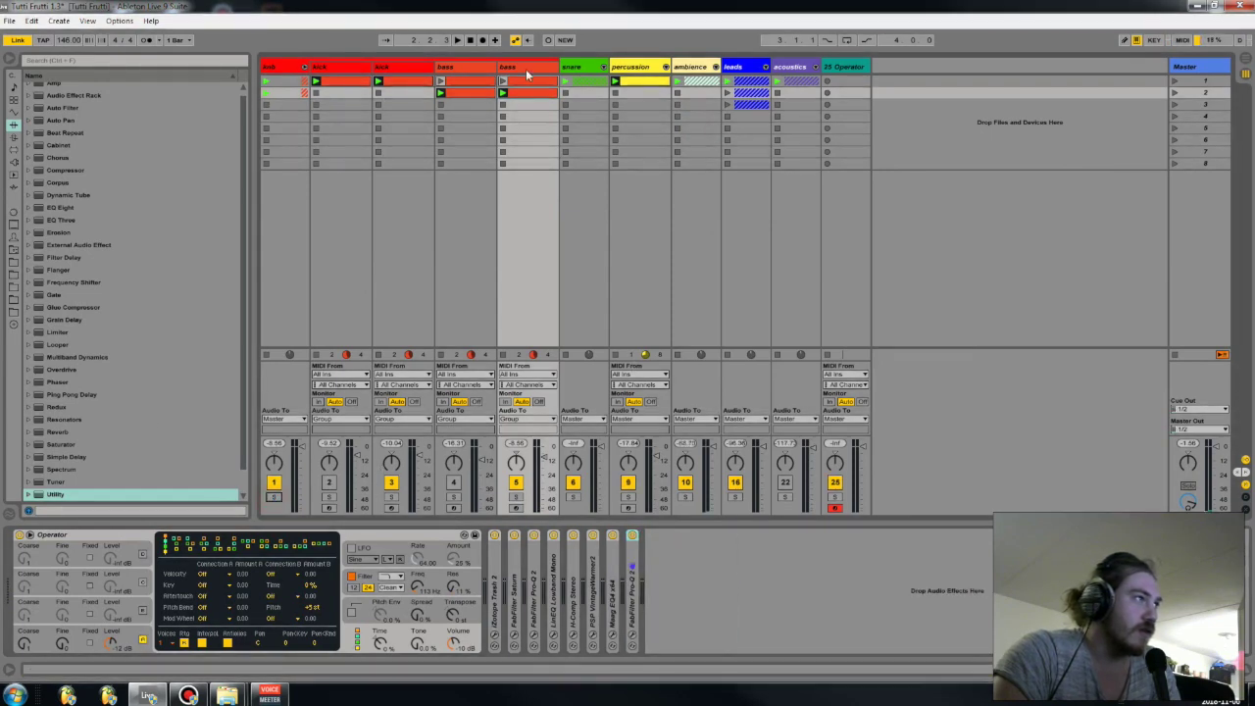
key("Delete")
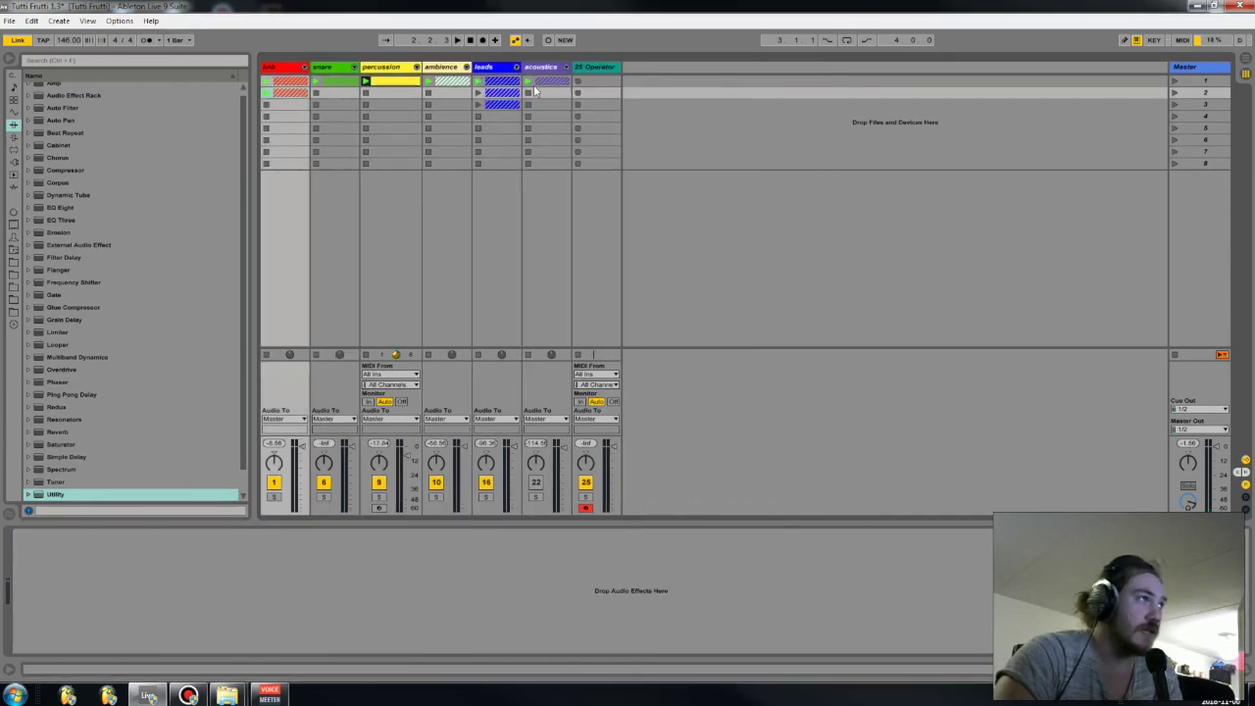
left_click(603, 69)
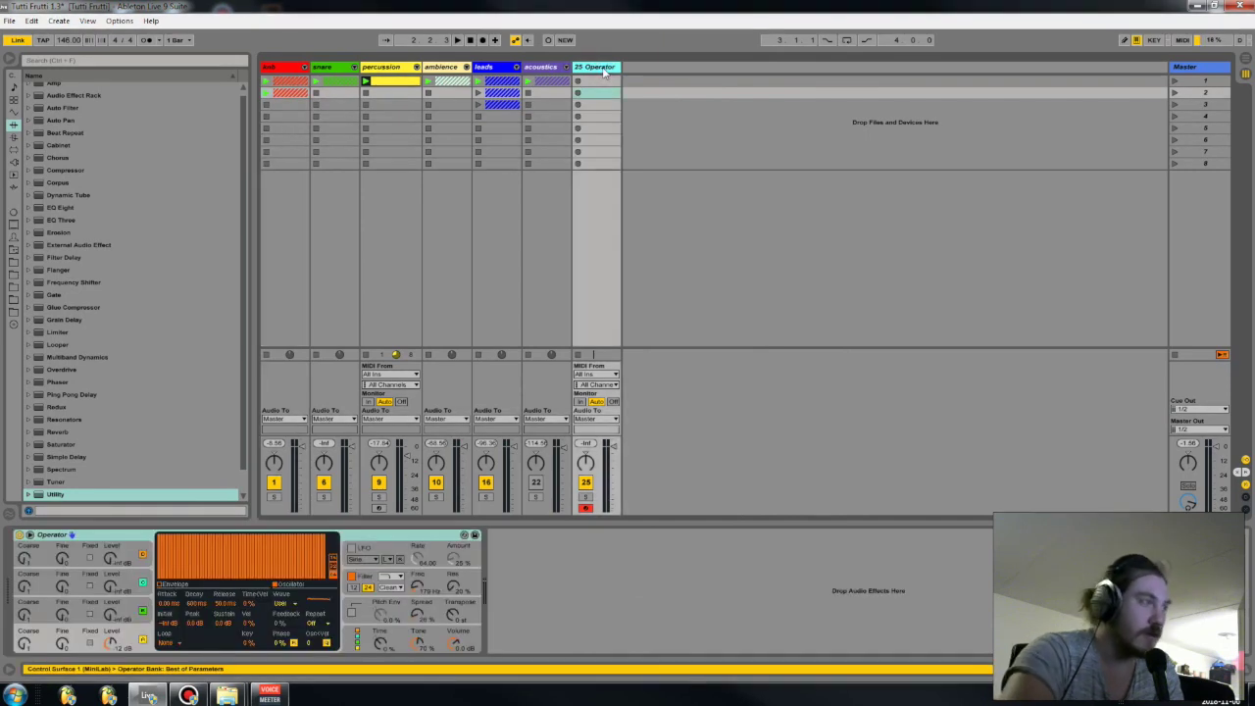
key("Delete")
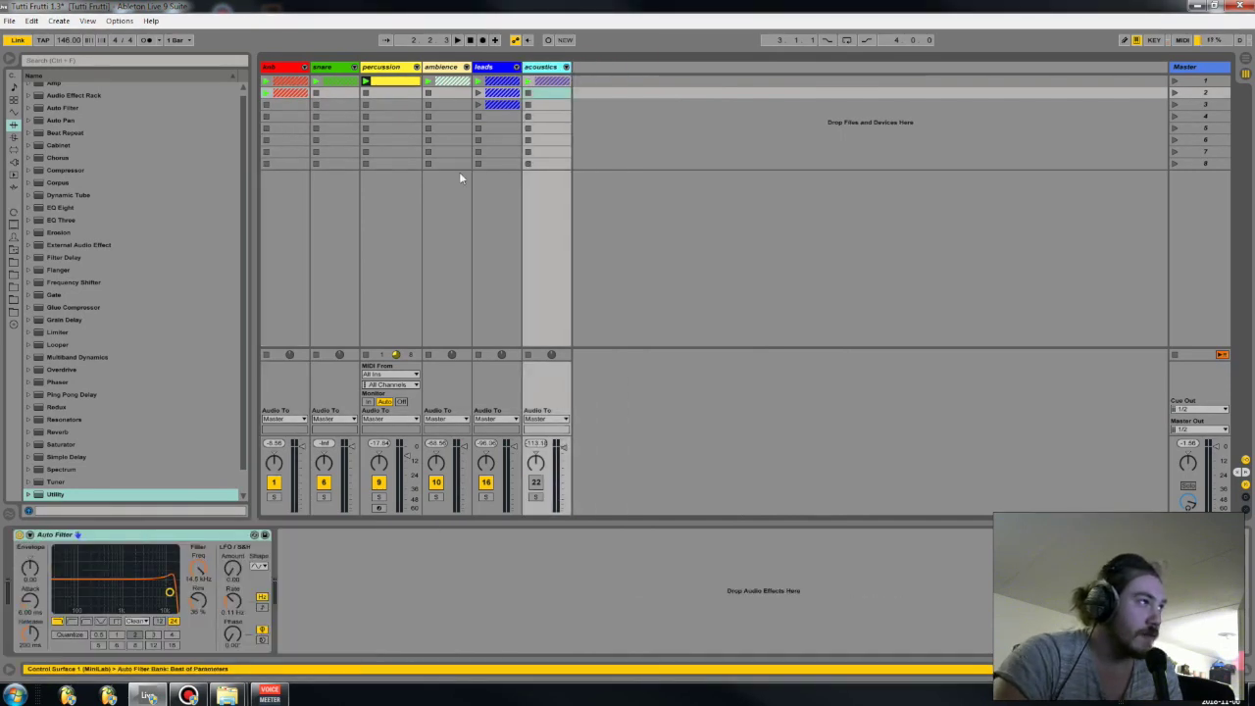
left_click(629, 323)
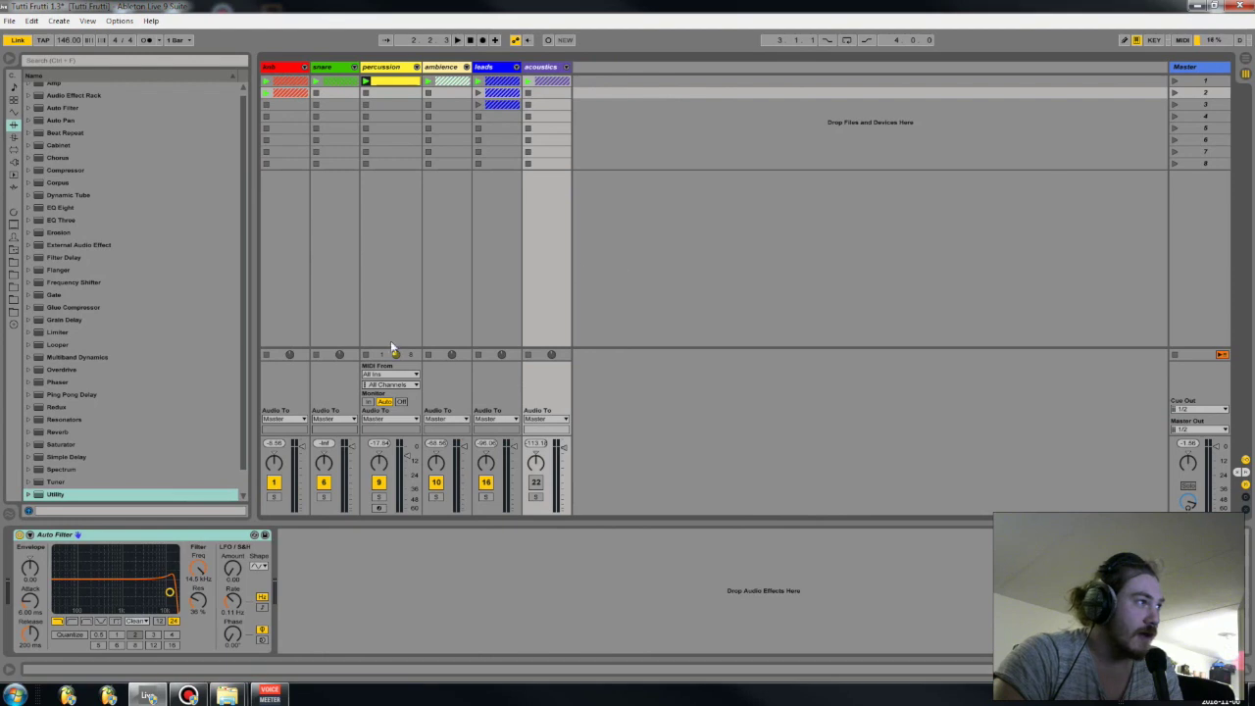
Select the knb group and unfold it to show its kick and bass tracks
left_click(302, 174)
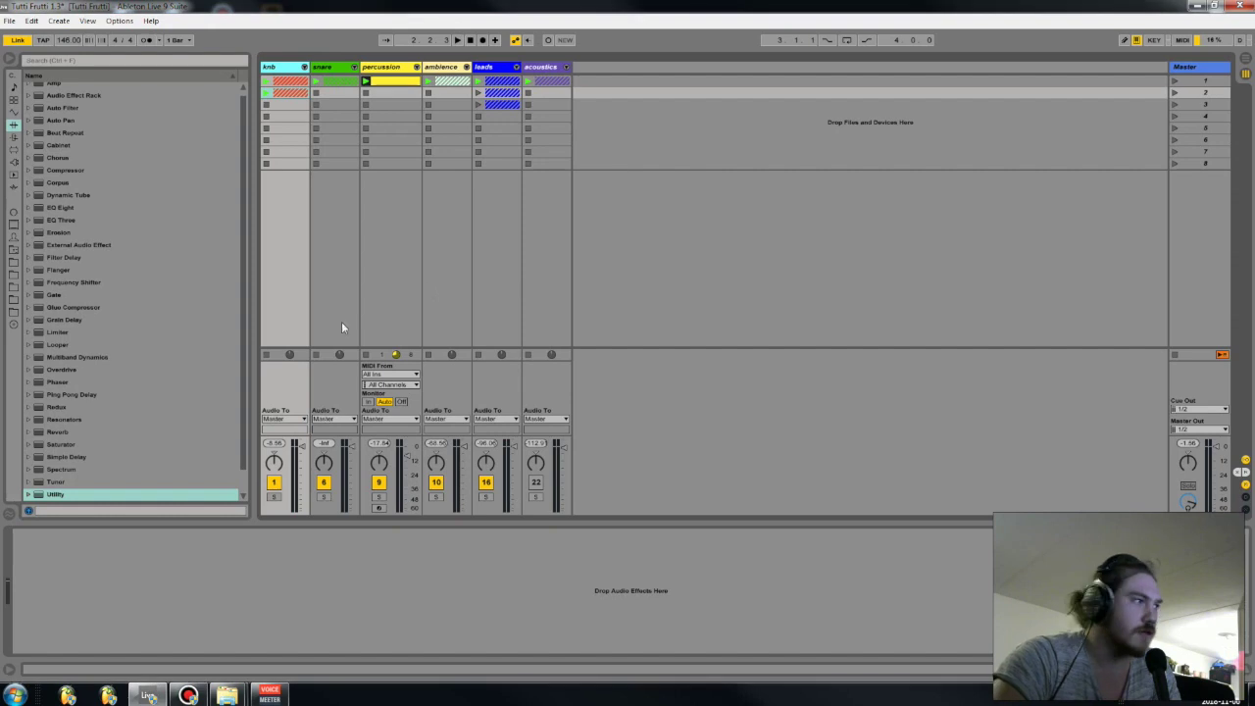
left_click(305, 67)
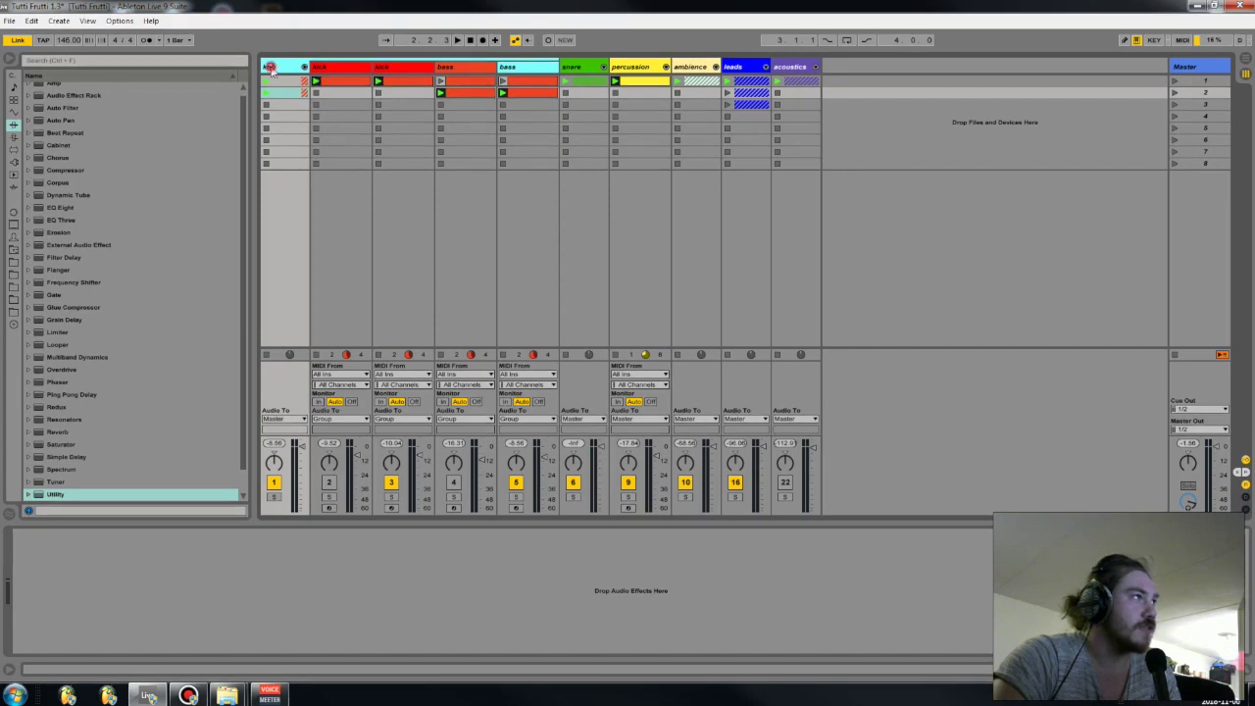
left_click(358, 611)
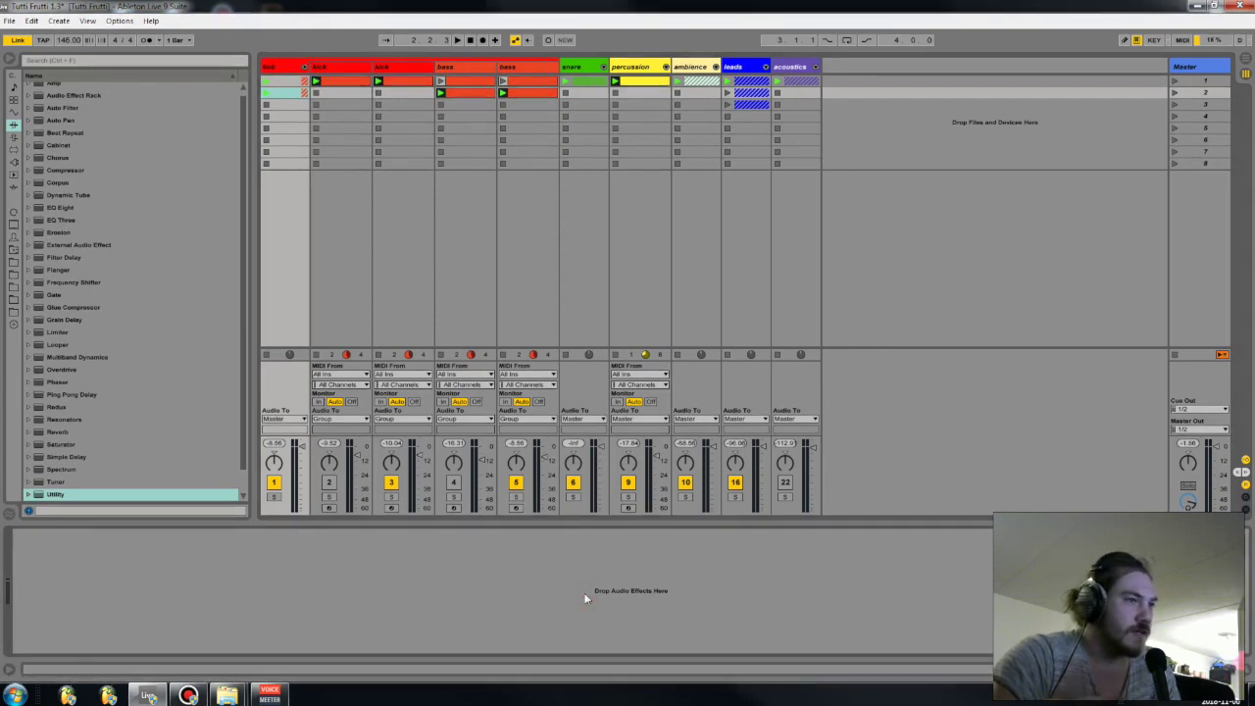
Look through the audio effects list, selecting Auto Filter and Redux
left_click(63, 108)
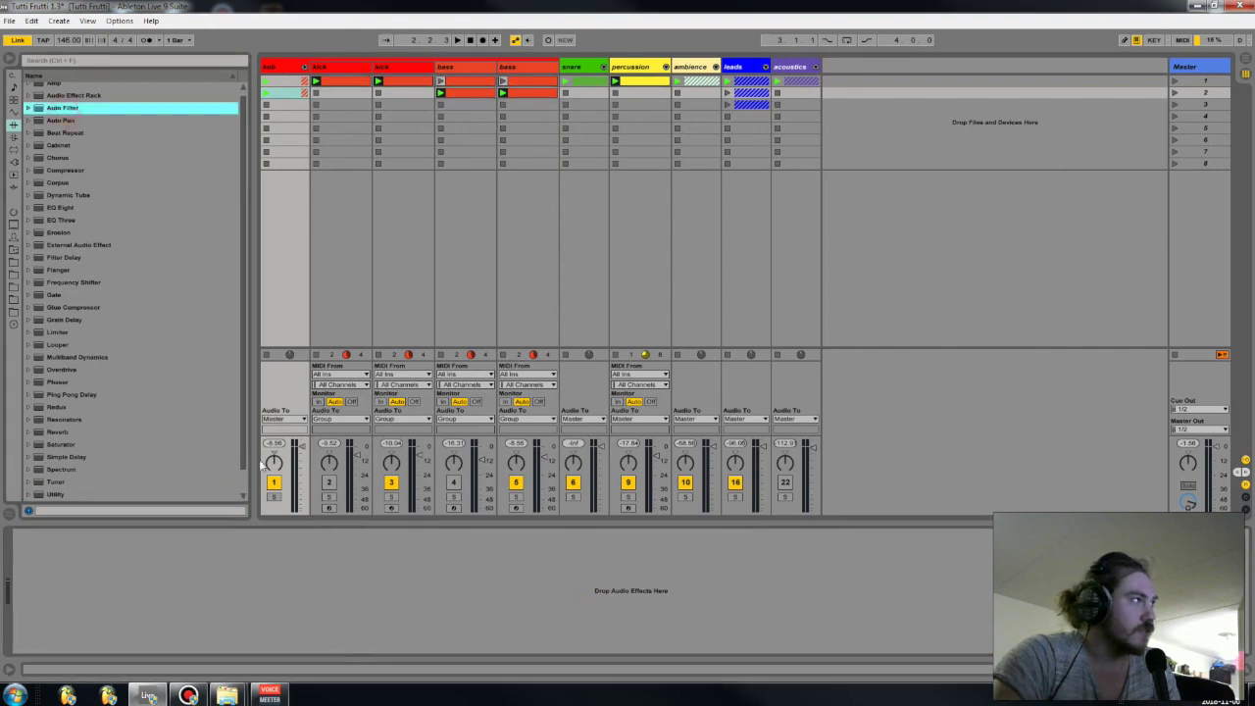
scroll(223, 462, "down", 1)
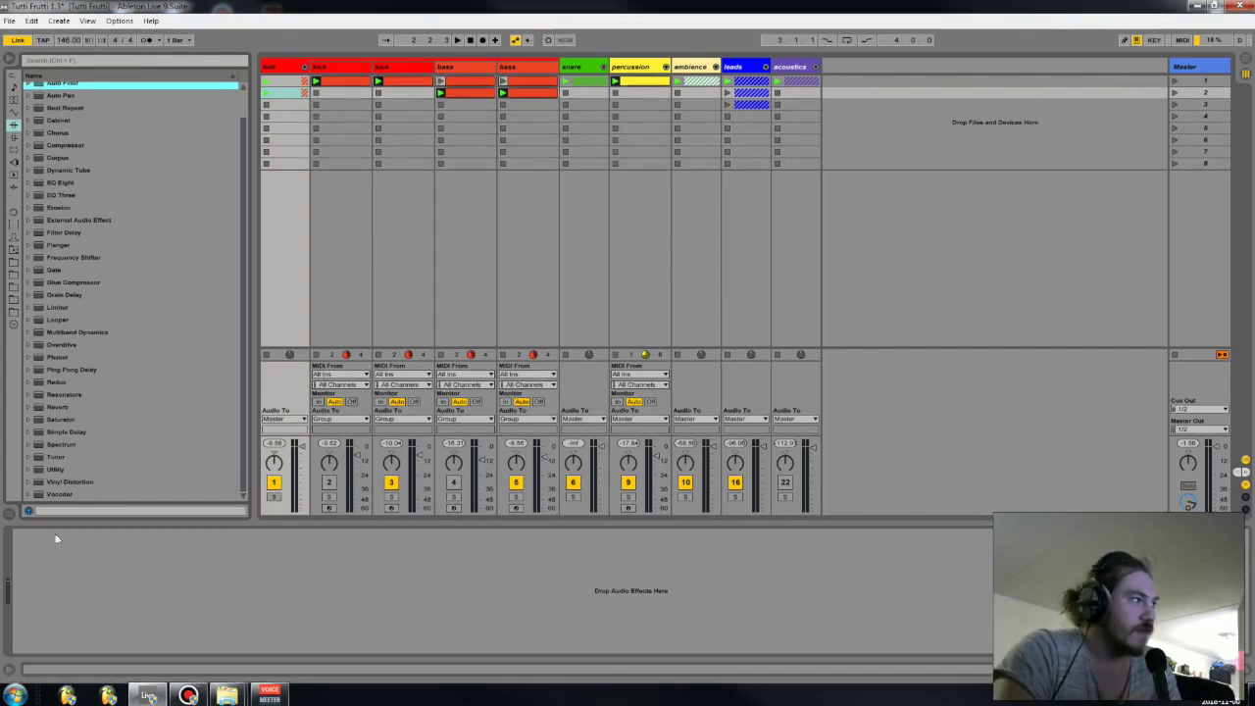
left_click(58, 383)
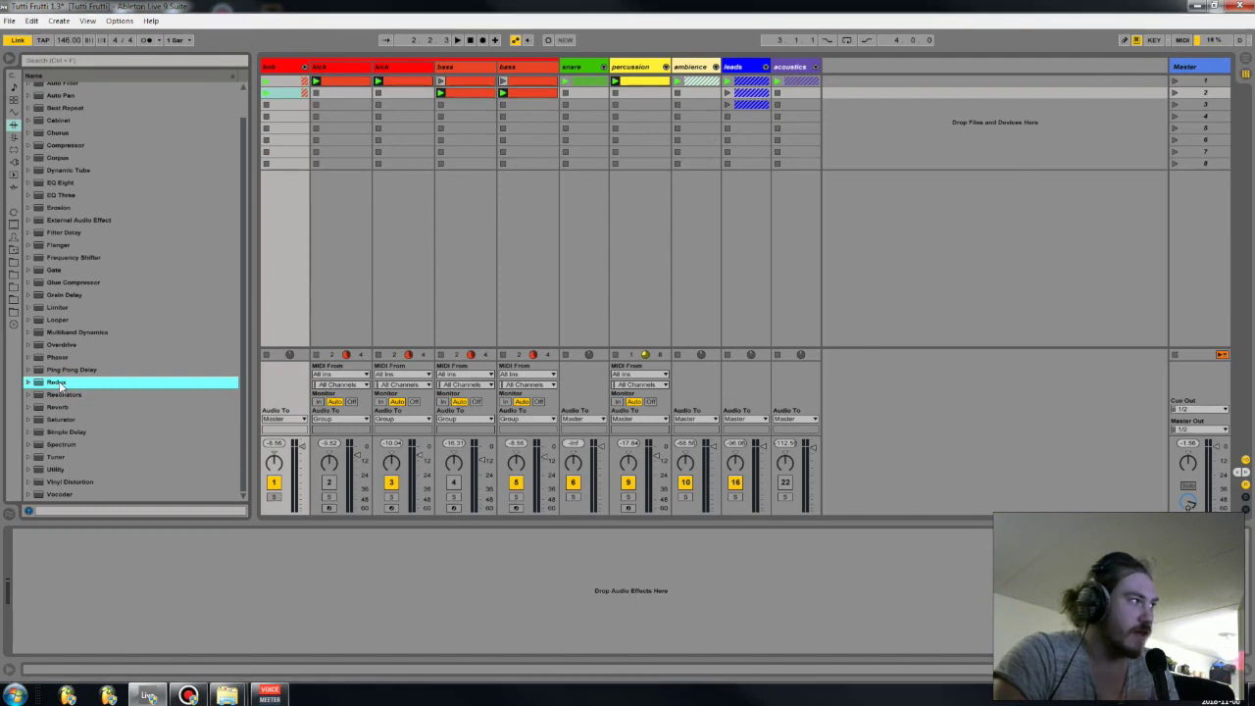
Show the Arrangement View and open the Master track's s(M)exoscope, placing its window over the middle of the arrangement
left_click(490, 597)
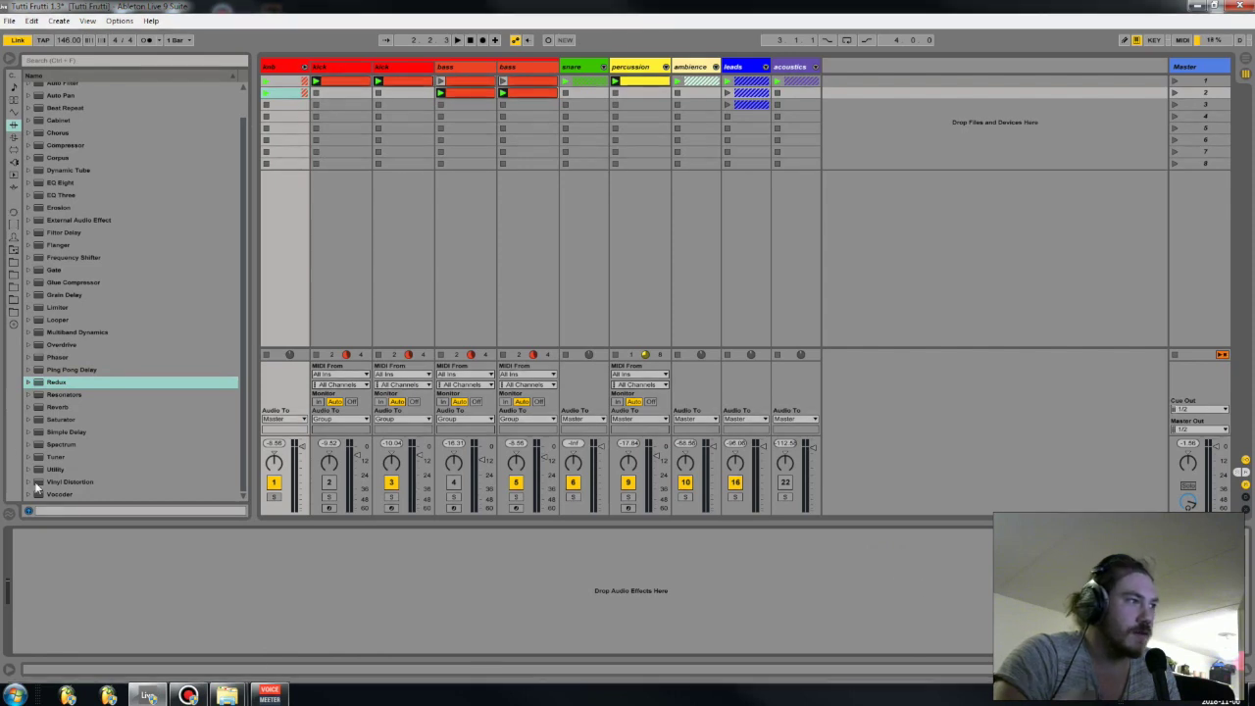
left_click(1246, 62)
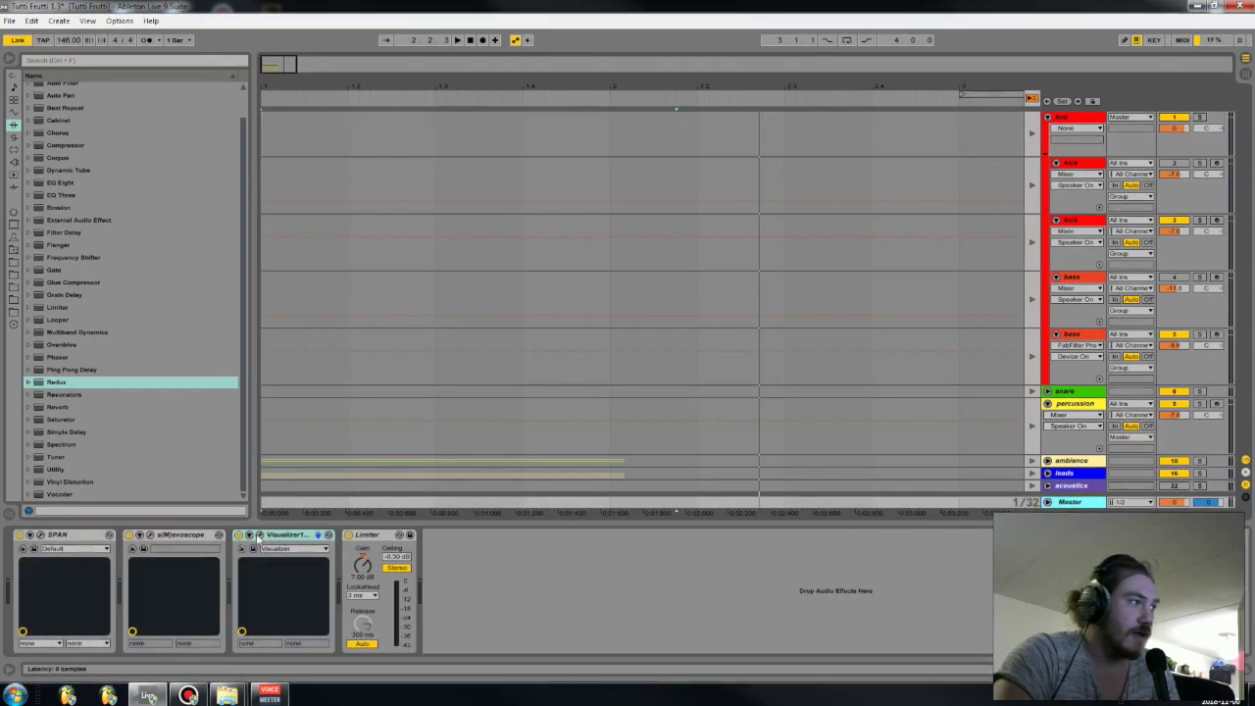
left_click(260, 535)
left_click(260, 536)
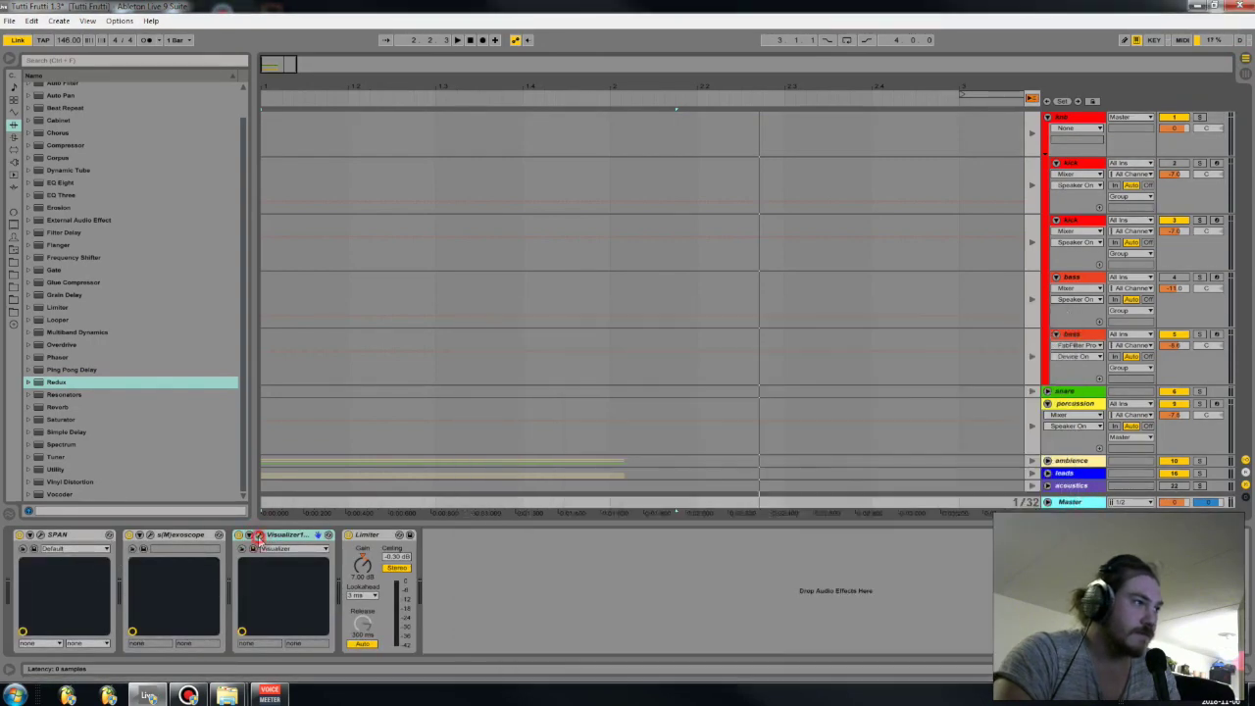
left_click(149, 536)
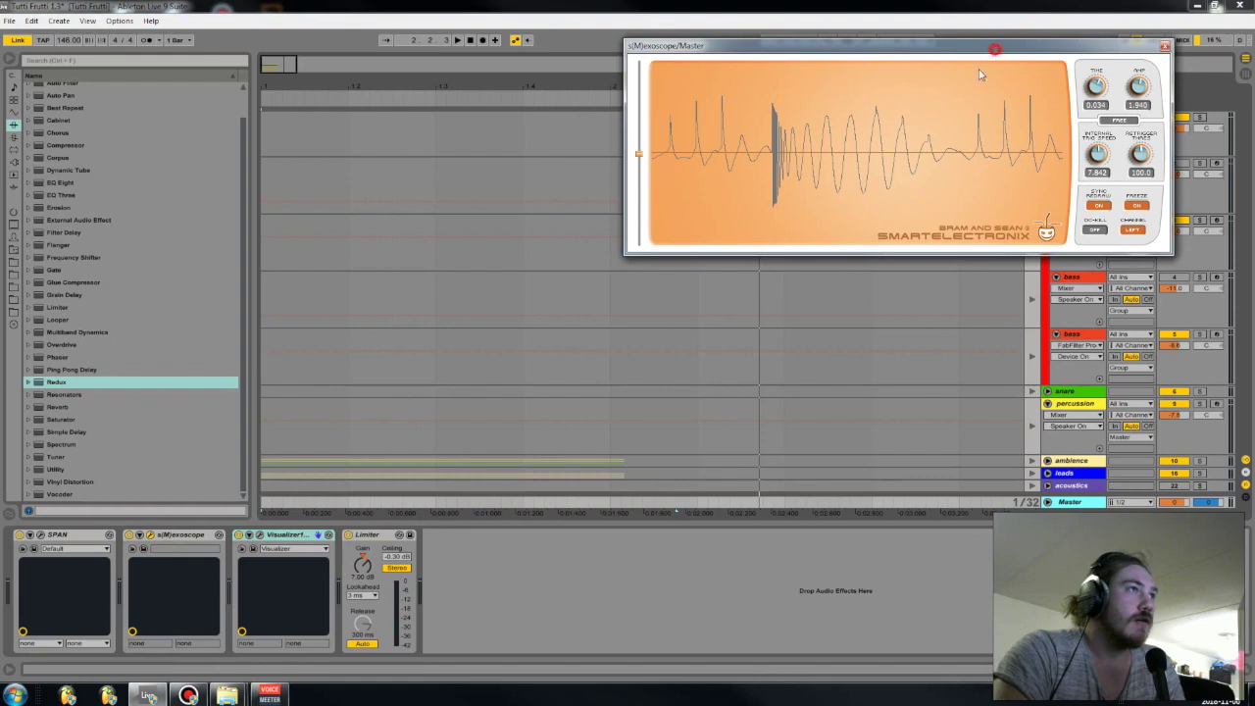
left_click_drag(1000, 96, 867, 315)
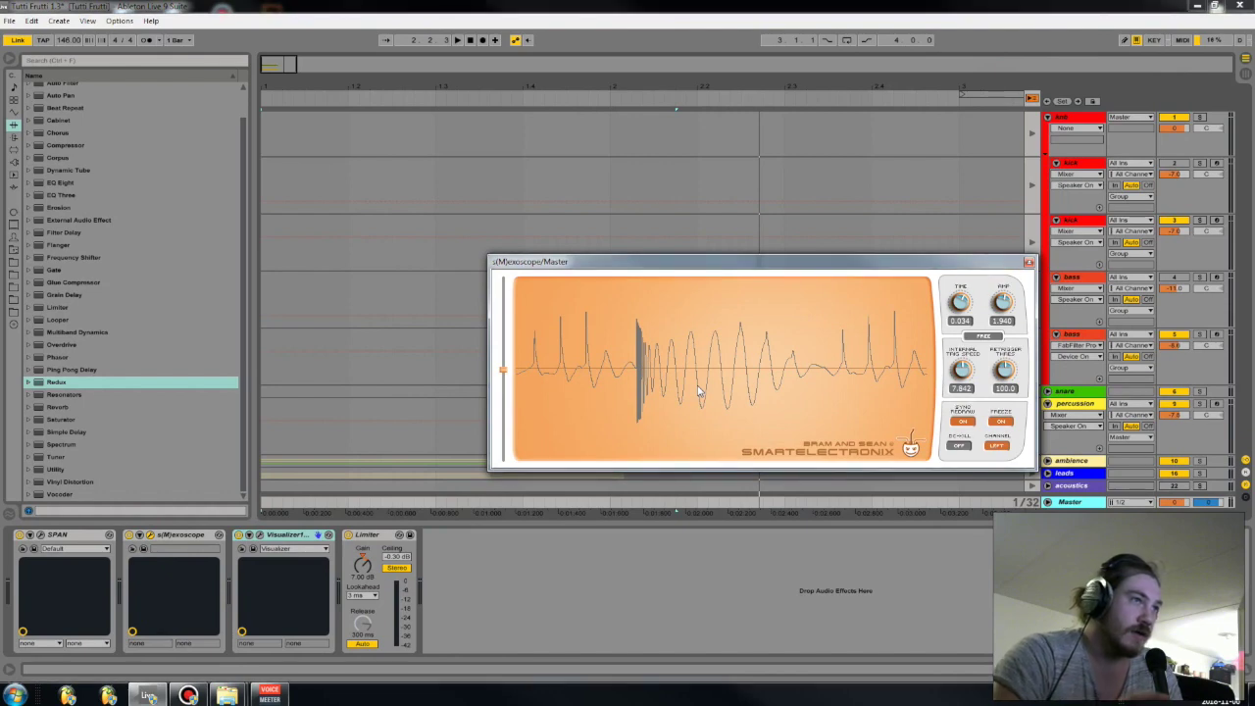
Fold the knb group in the arrangement and return to the Session View with the group selected
left_click(924, 147)
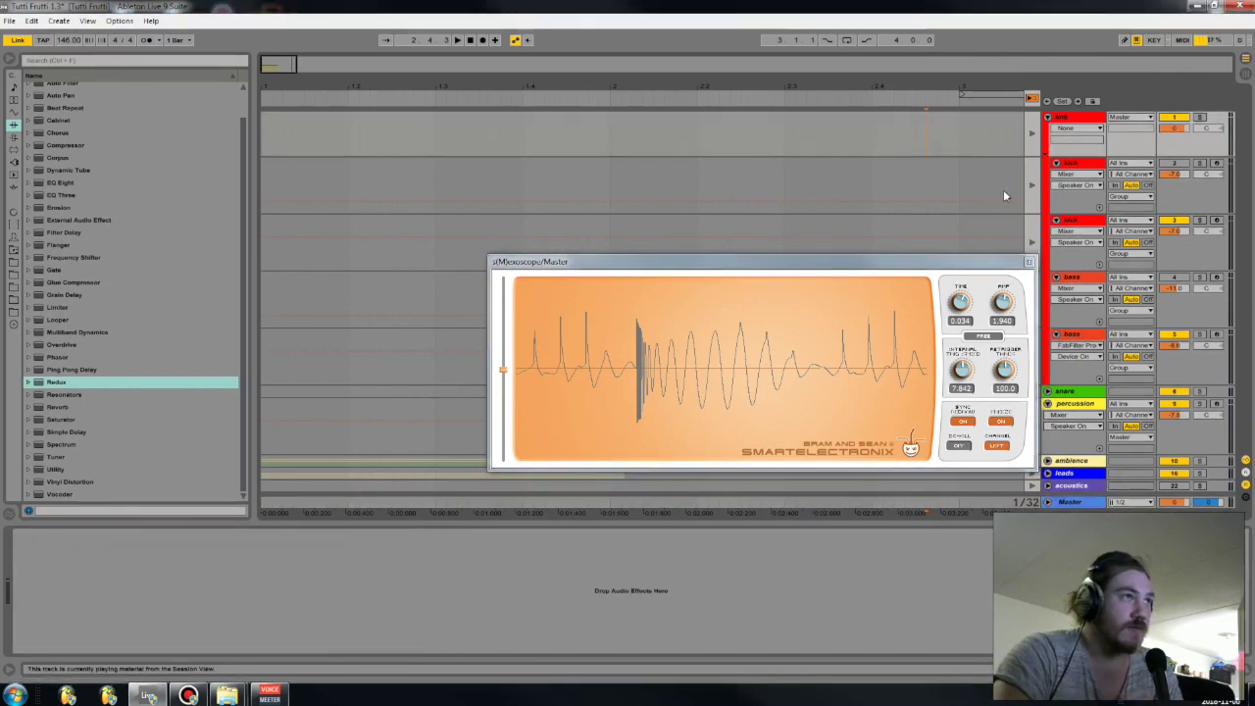
key("alt+u")
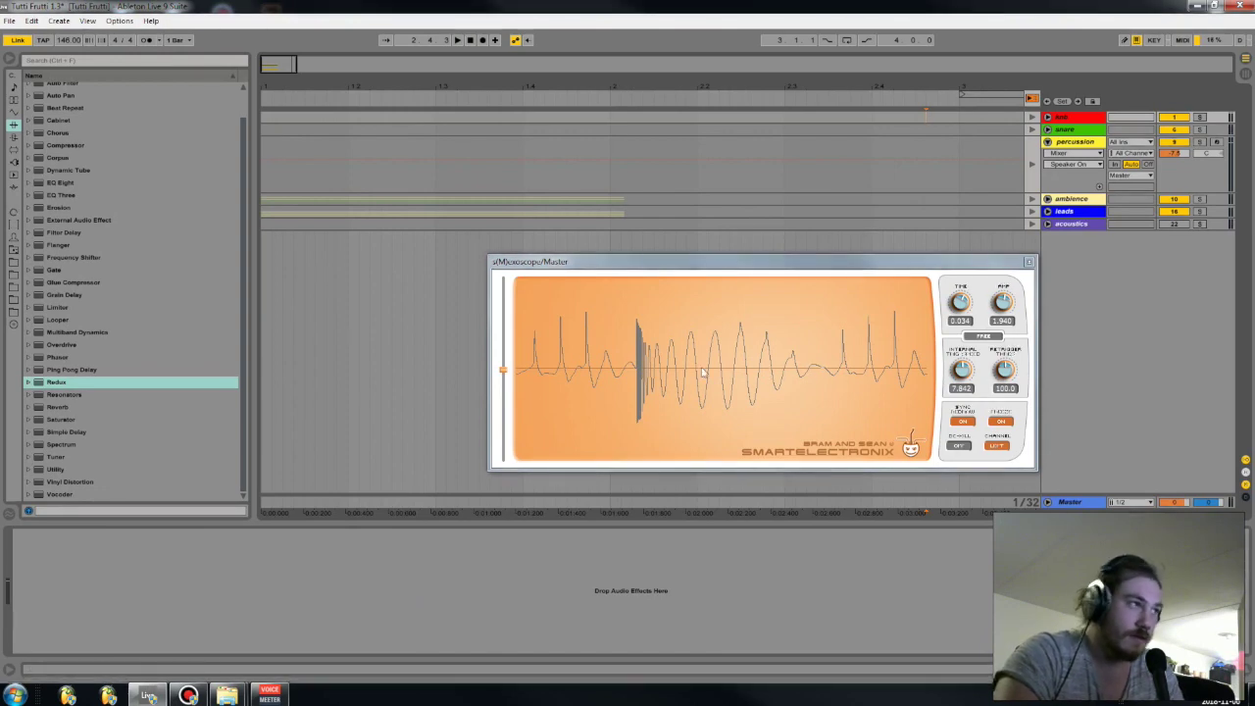
left_click(1075, 118)
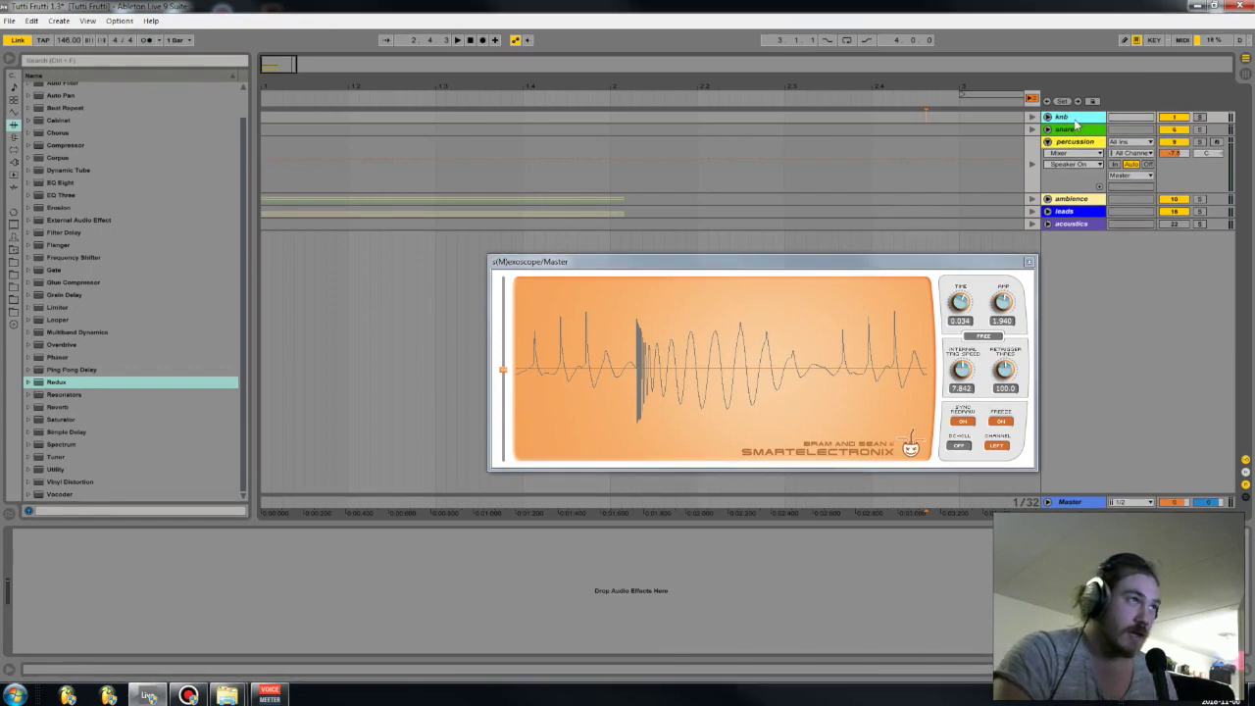
key("Tab")
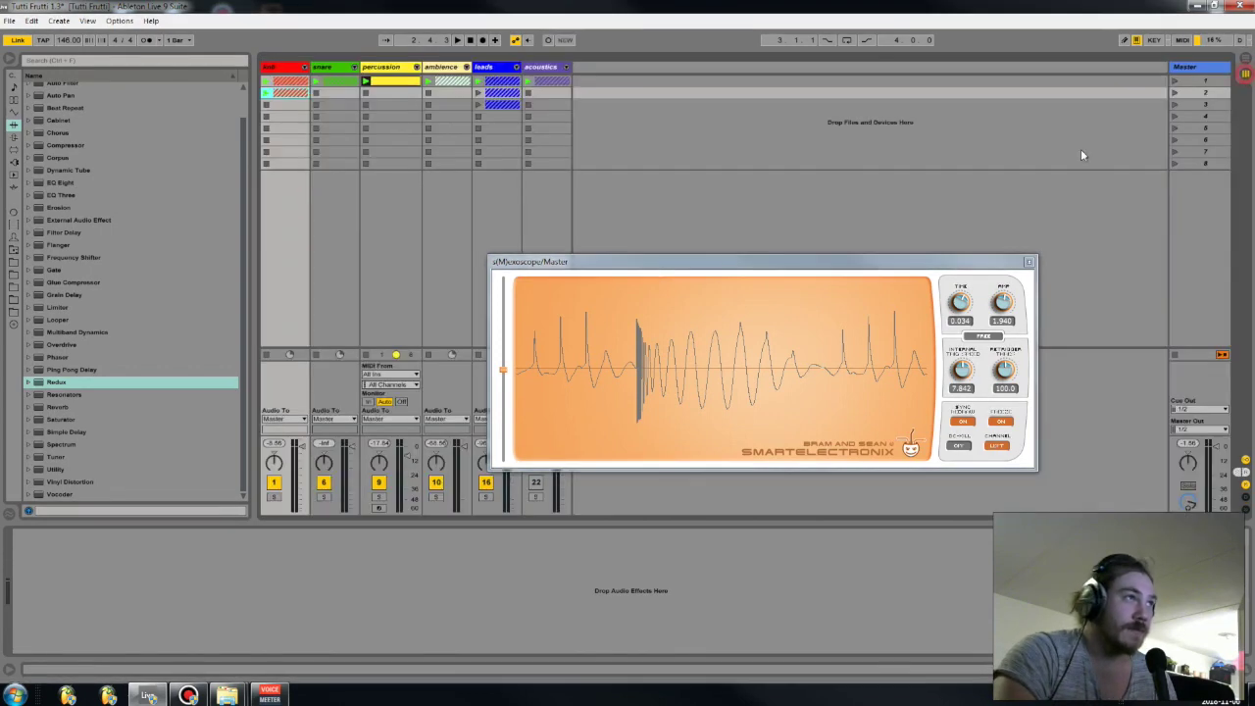
Play the session with the knb group selected and close the s(M)exoscope window
left_click(325, 69)
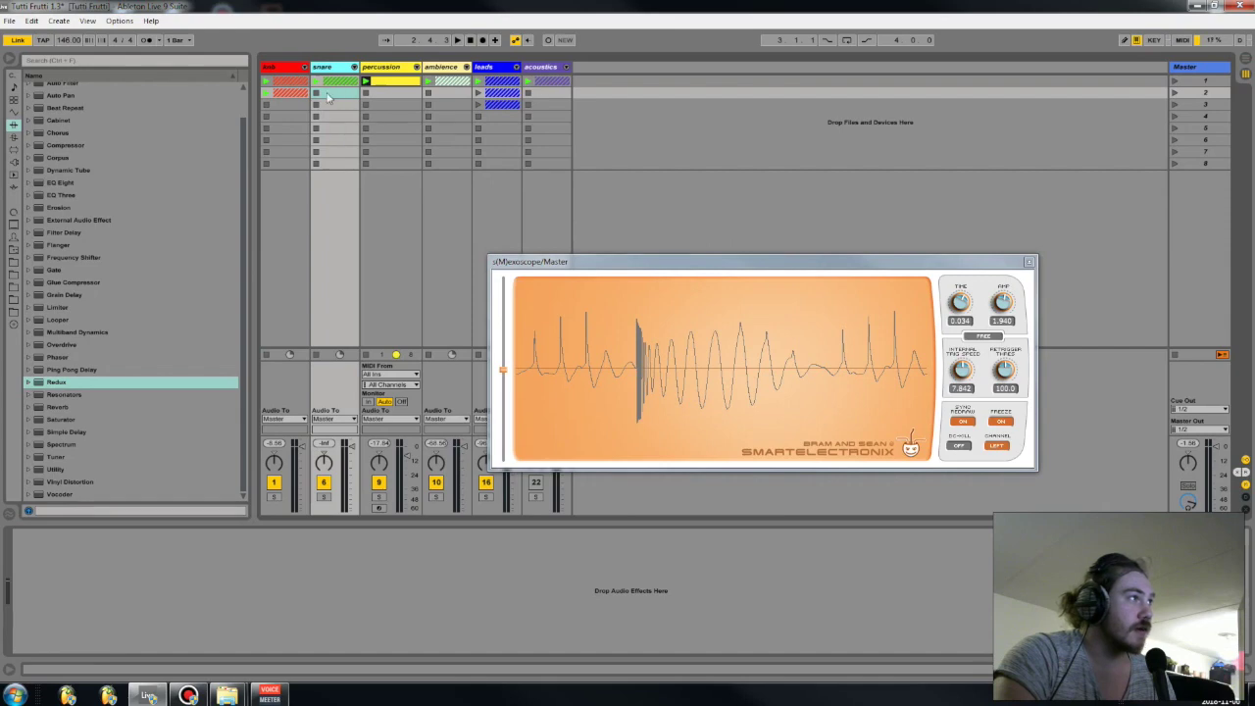
left_click(303, 67)
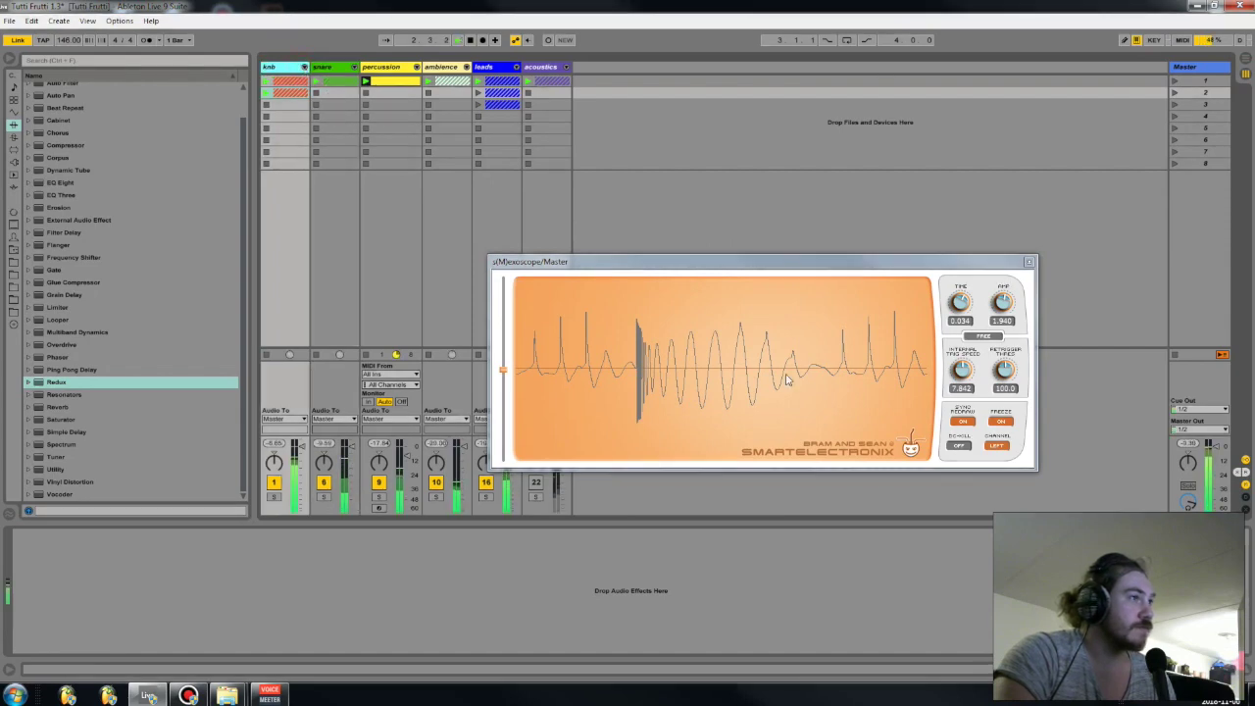
left_click(1030, 262)
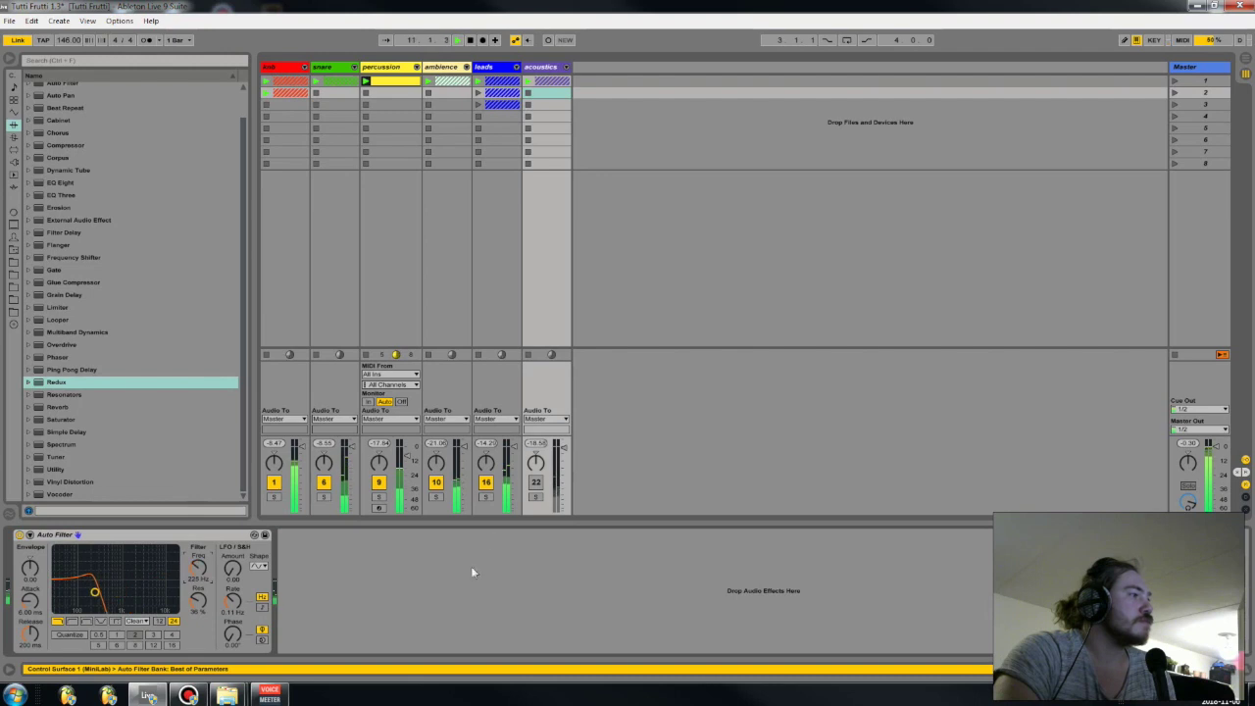
Activate the acoustics track and add a Utility after its Auto Filter, adjusting the Utility's gain
left_click(542, 482)
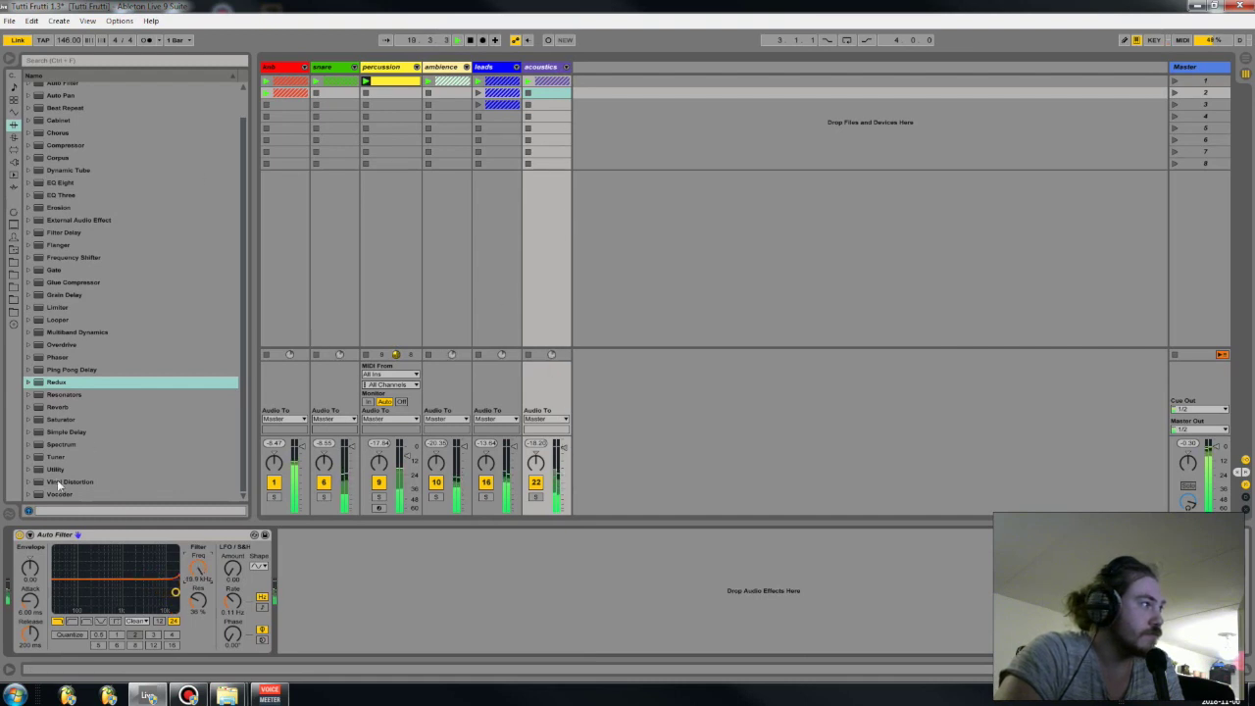
left_click_drag(61, 470, 310, 571)
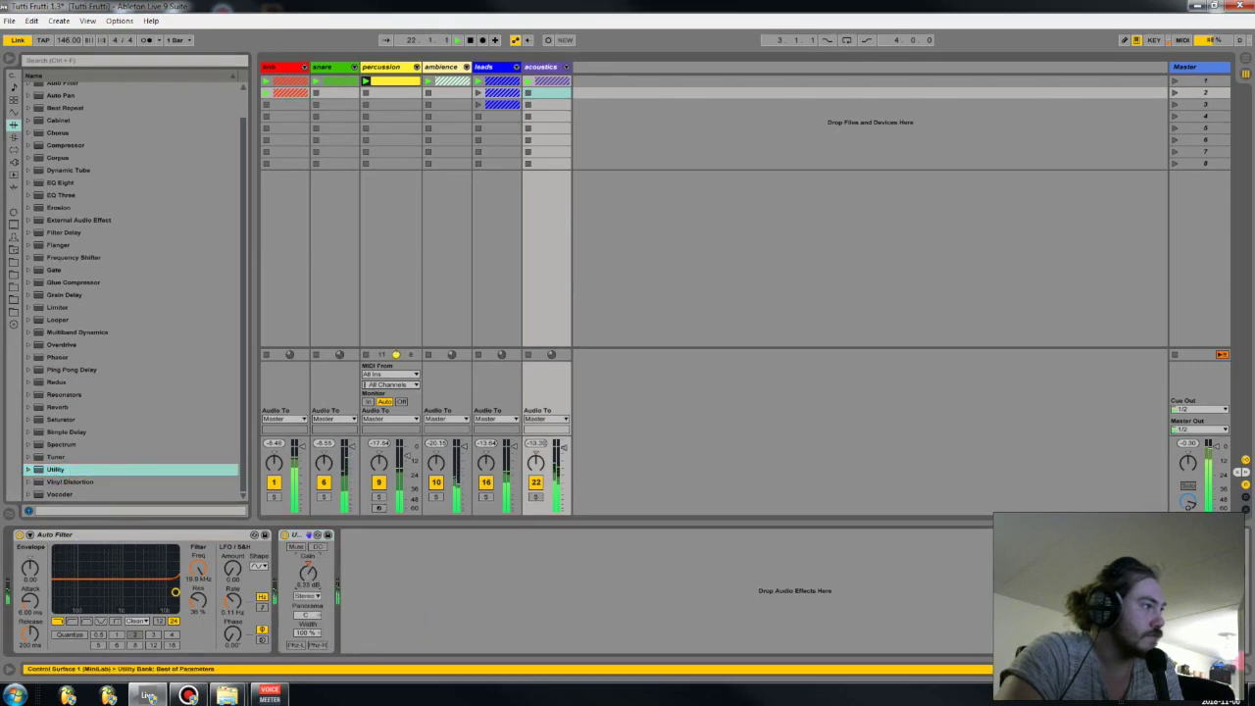
left_click_drag(310, 571, 310, 561)
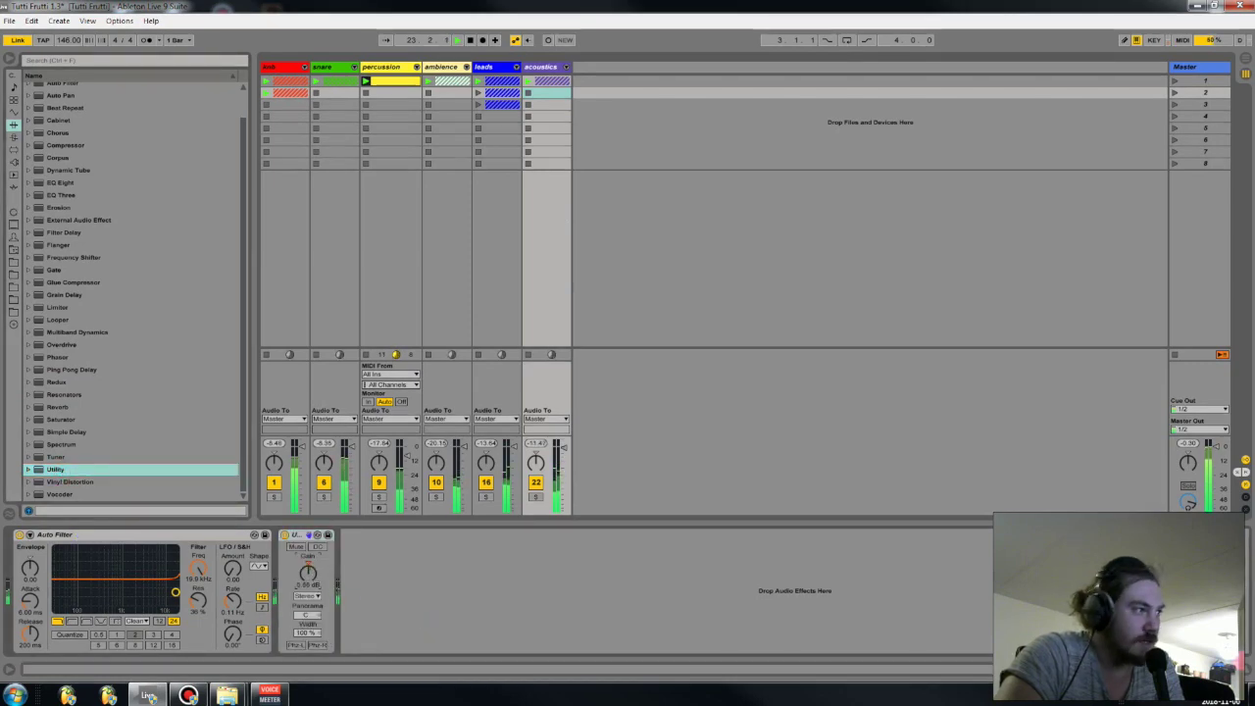
Lower the cutoff frequency of the acoustics track's Auto Filter to about 280 Hz
left_click_drag(197, 569, 197, 579)
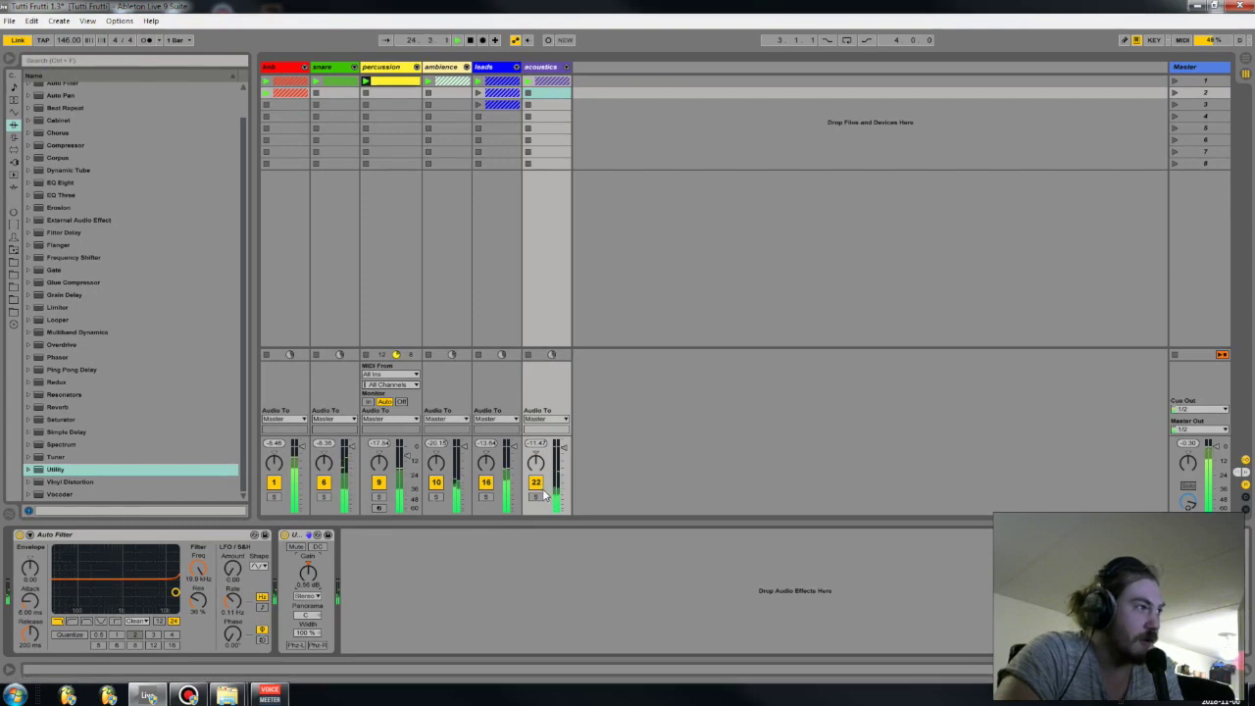
mouse_move(198, 578)
left_mouse_down()
mouse_move(198, 599)
mouse_move(205, 580)
left_mouse_up()
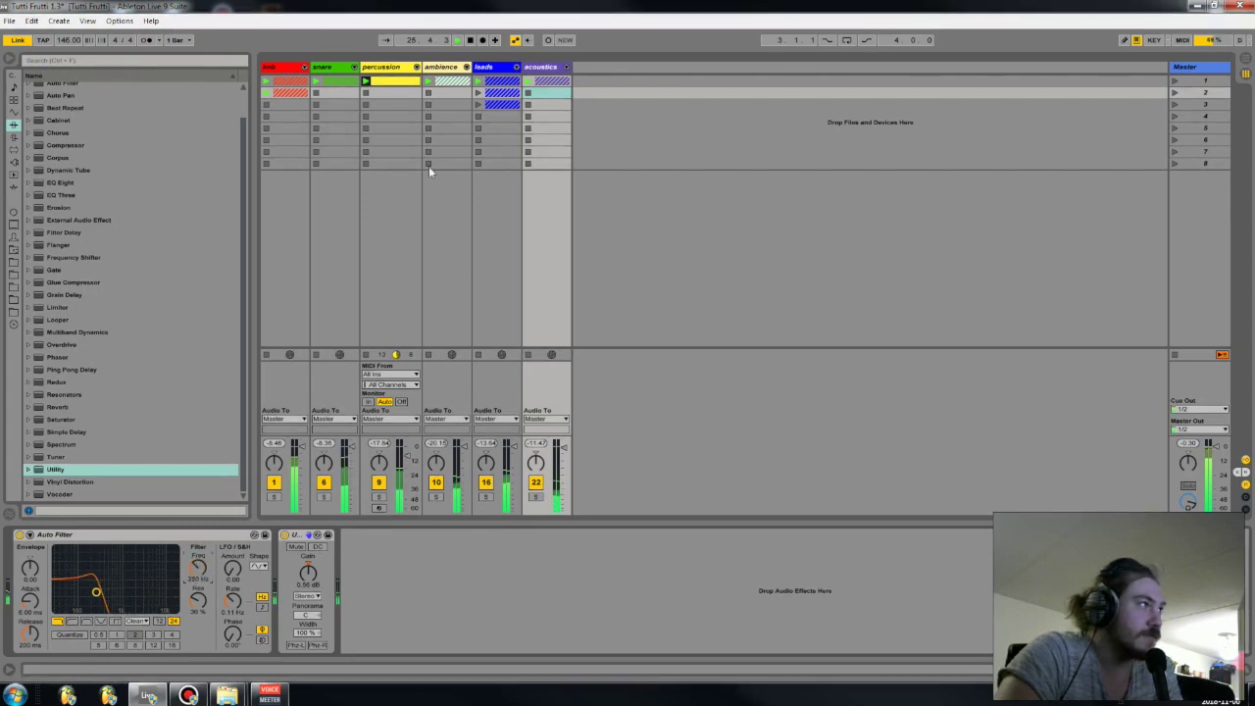
Audition the percussion track and the ambience group in turn by soloing each one
left_click(364, 78)
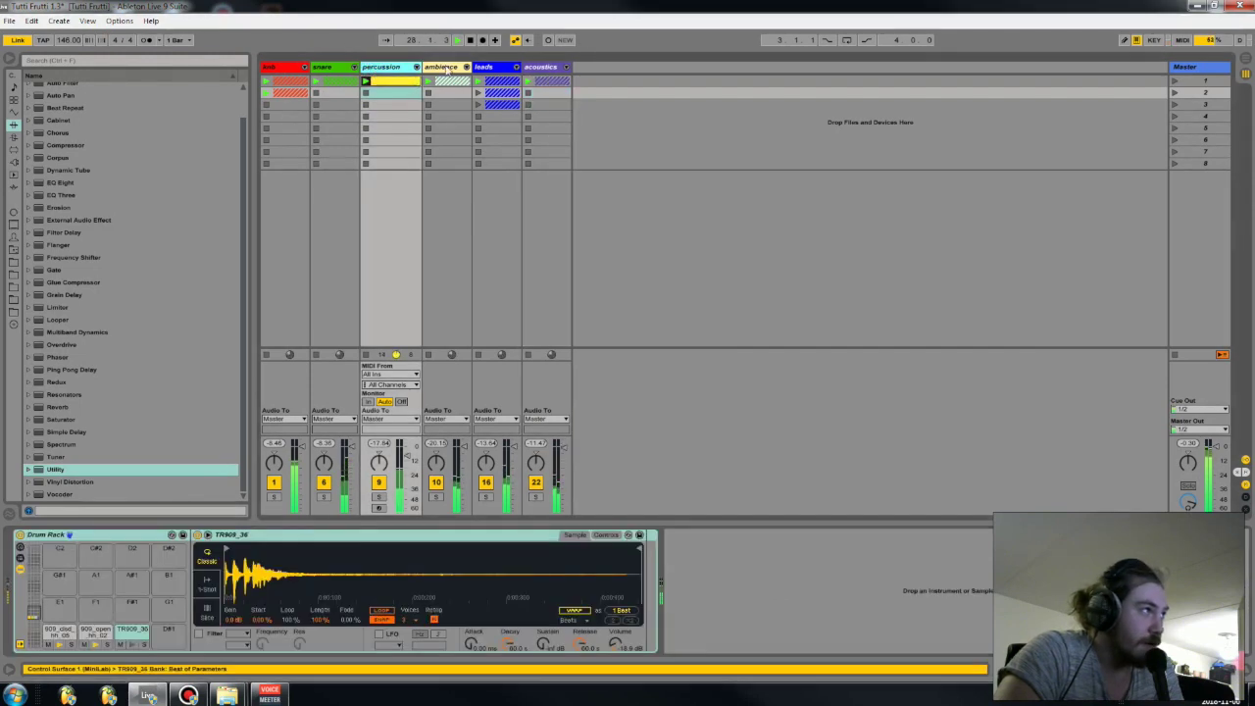
key("Right")
left_click(379, 497)
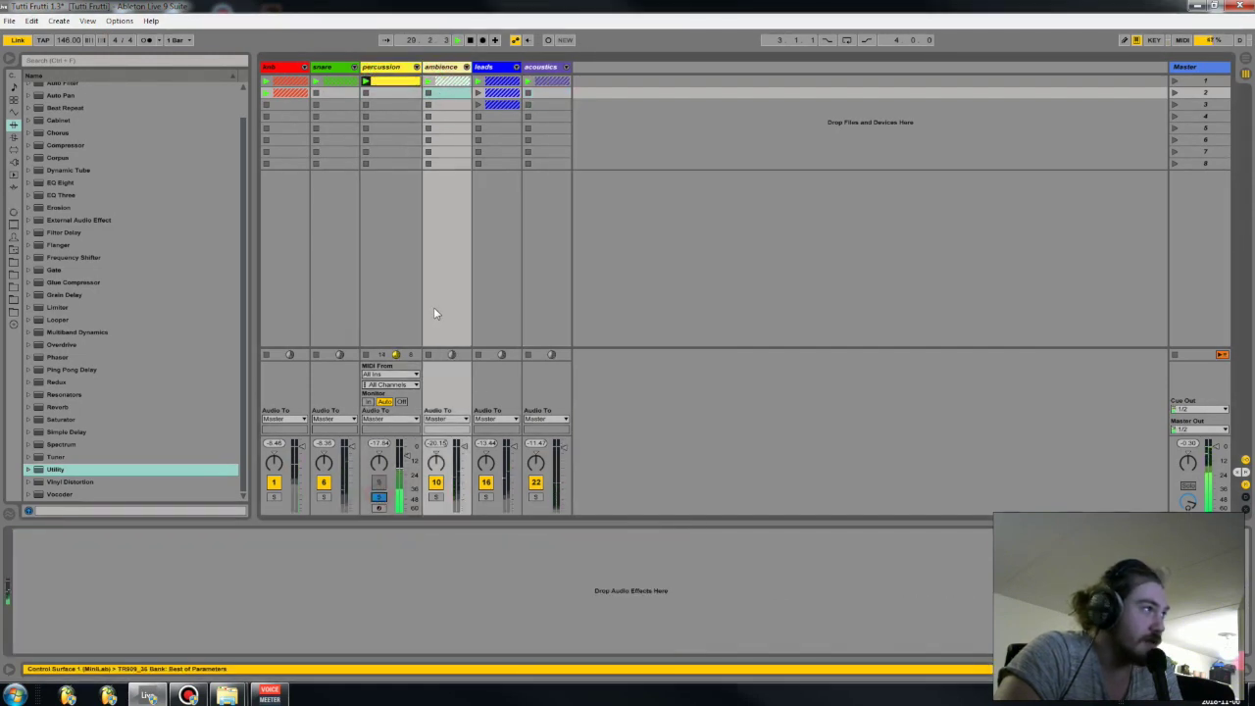
left_click(437, 498)
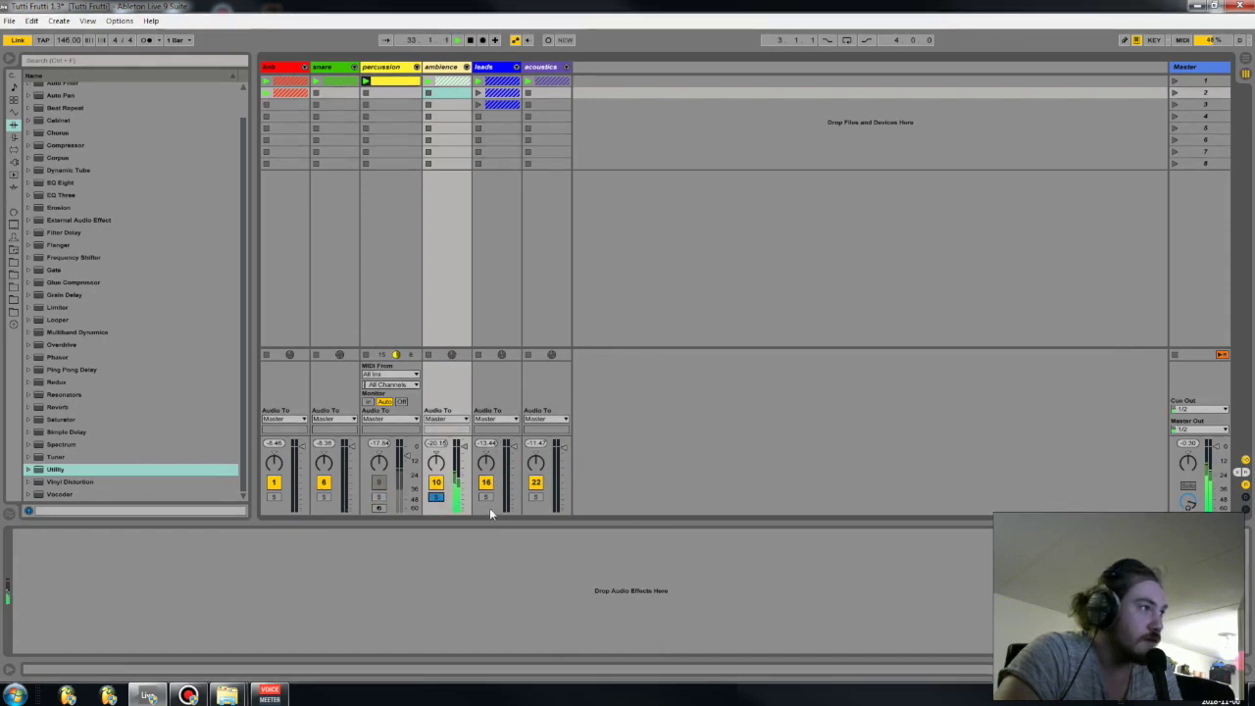
Solo the cat track inside the ambience group to examine its effects, and fold the group with the group soloed again
left_click(465, 67)
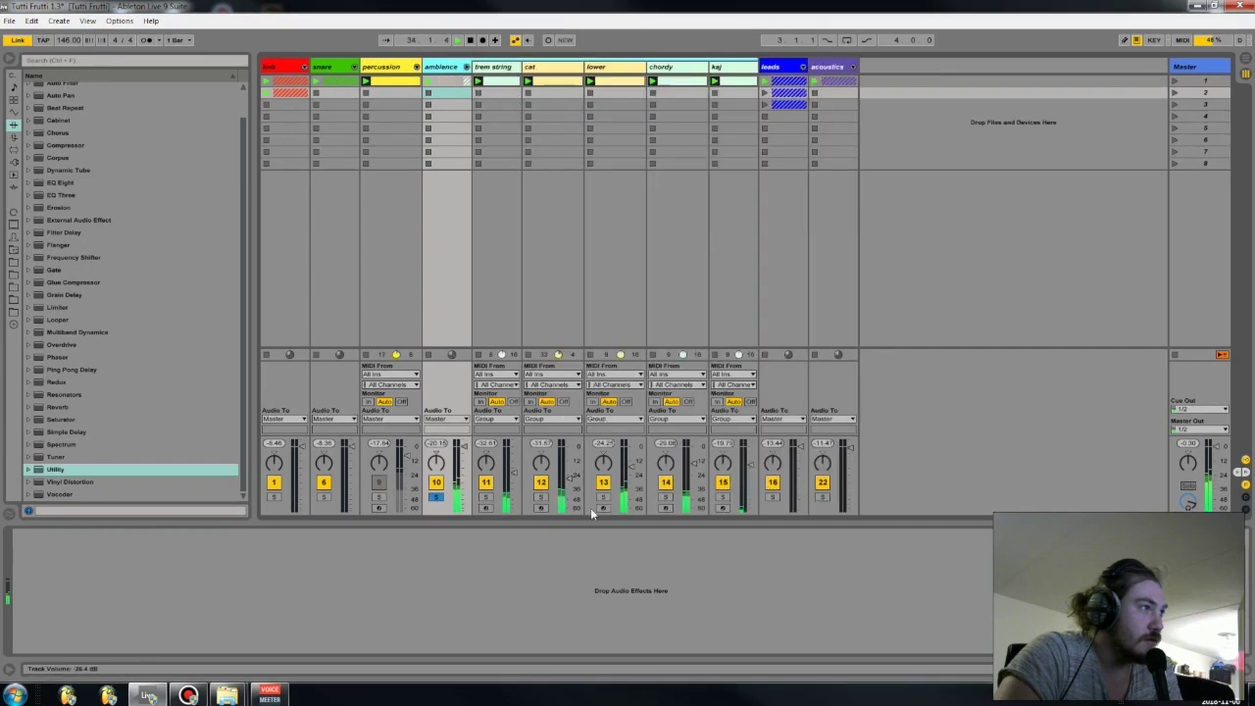
left_click(549, 67)
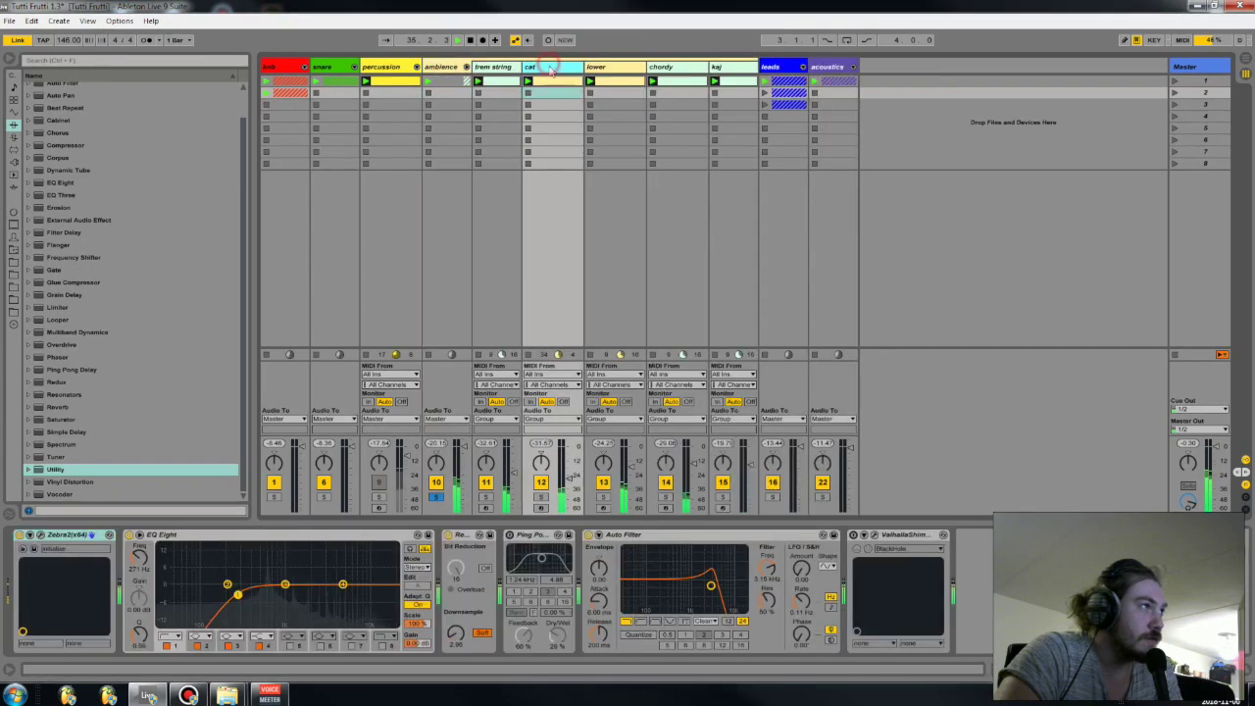
left_click(543, 502)
left_click(542, 498)
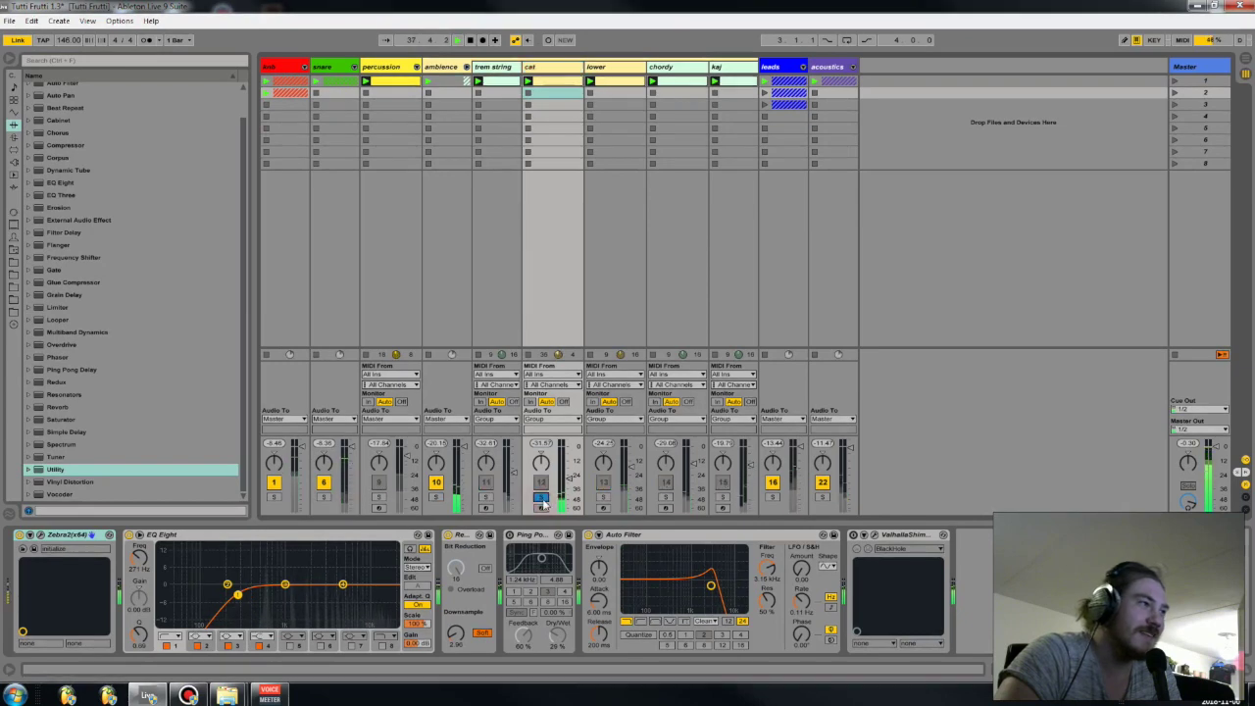
left_click(560, 69)
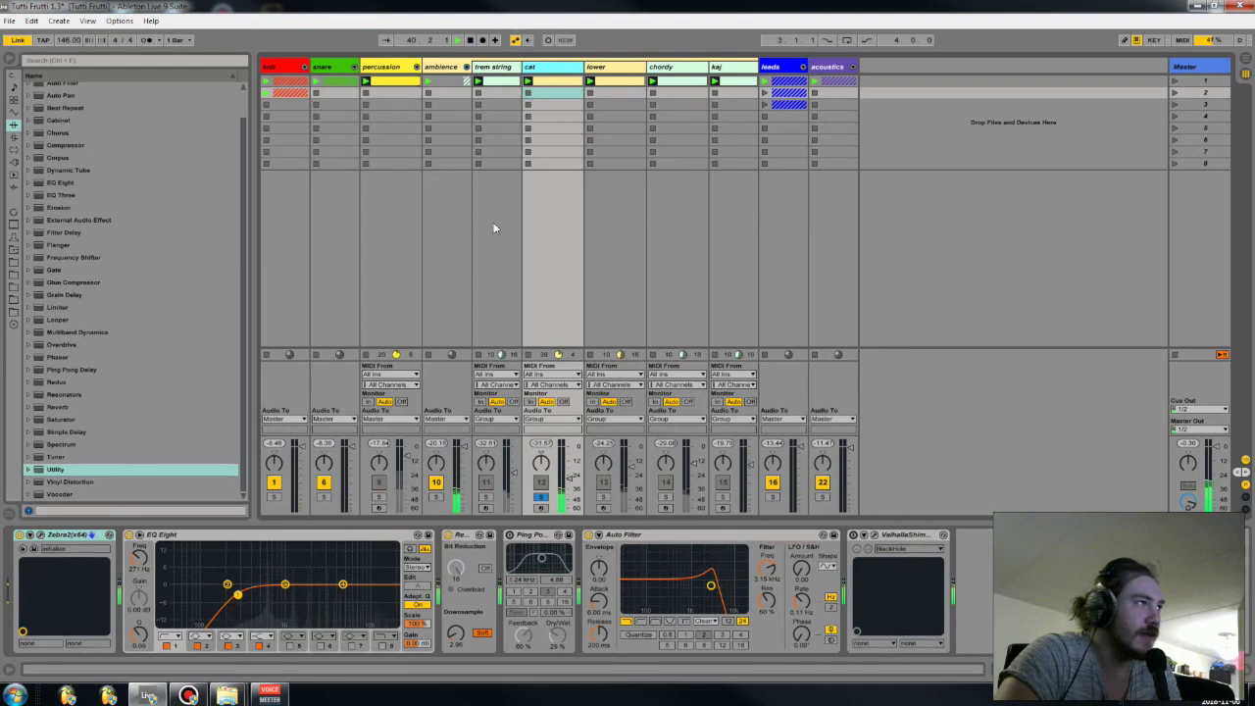
left_click(435, 498)
left_click(467, 68)
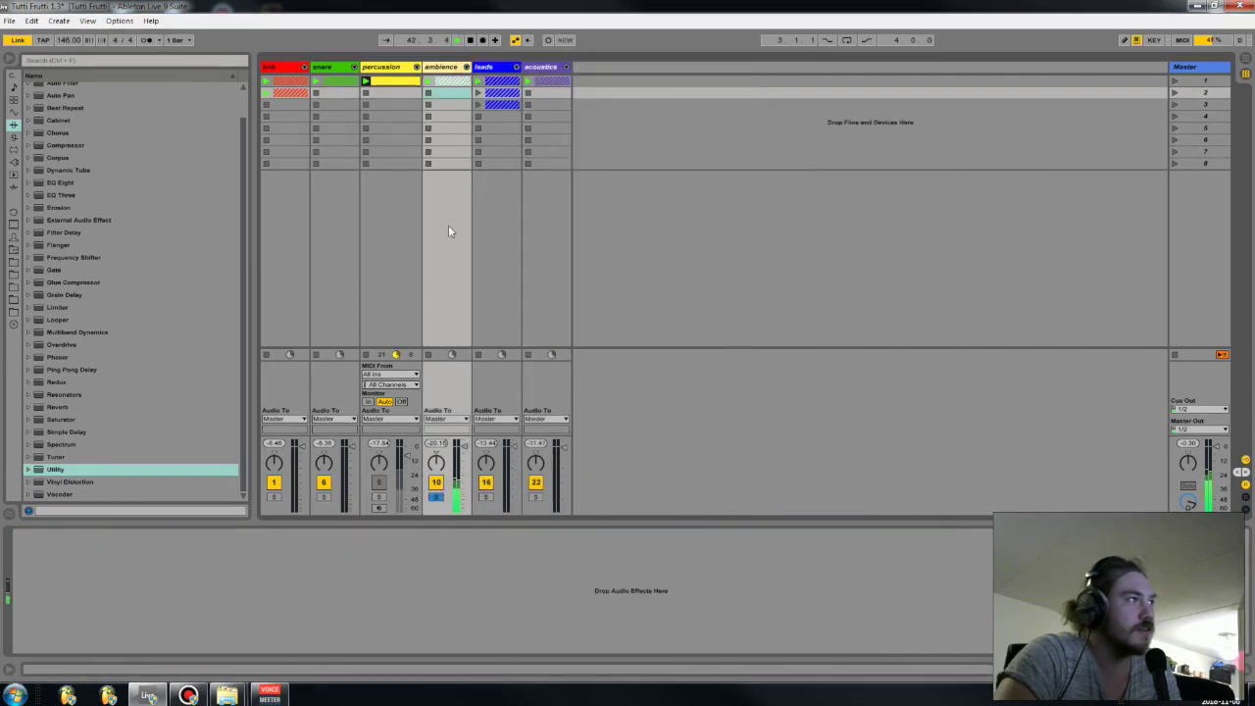
Audition the leads and acoustics groups in solo, and select the knb group with all solos cleared
left_click(488, 498)
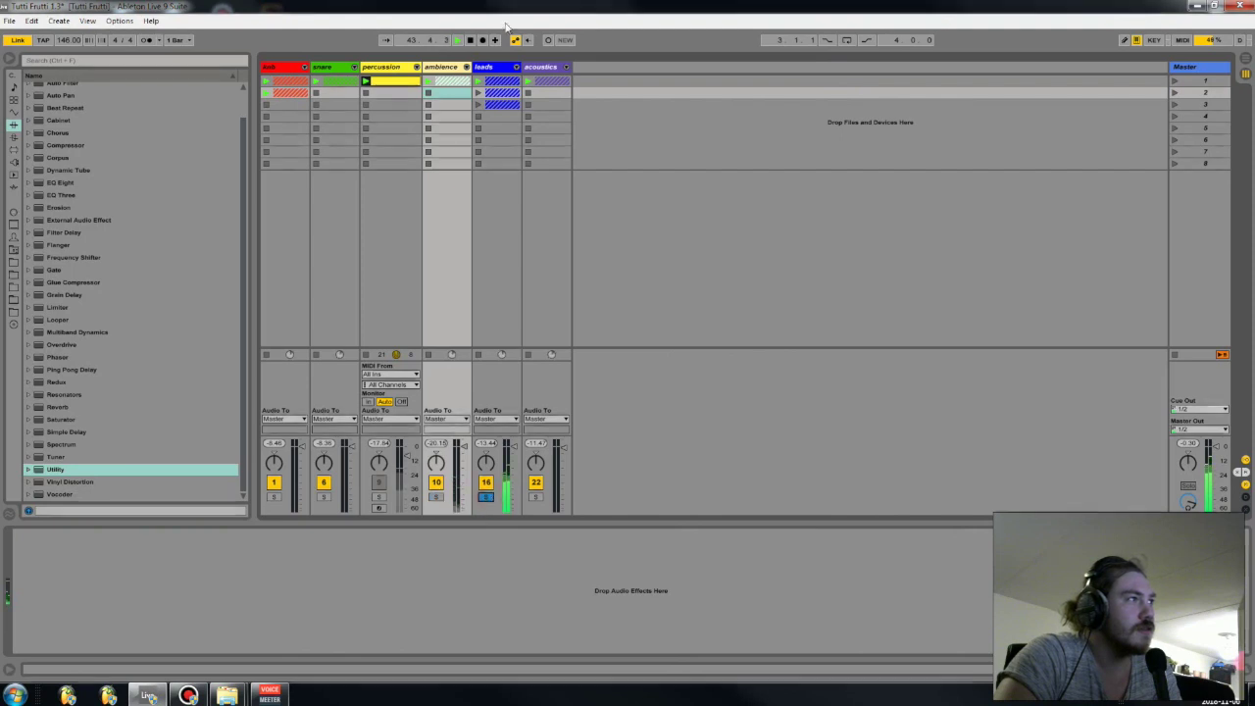
left_click(503, 67)
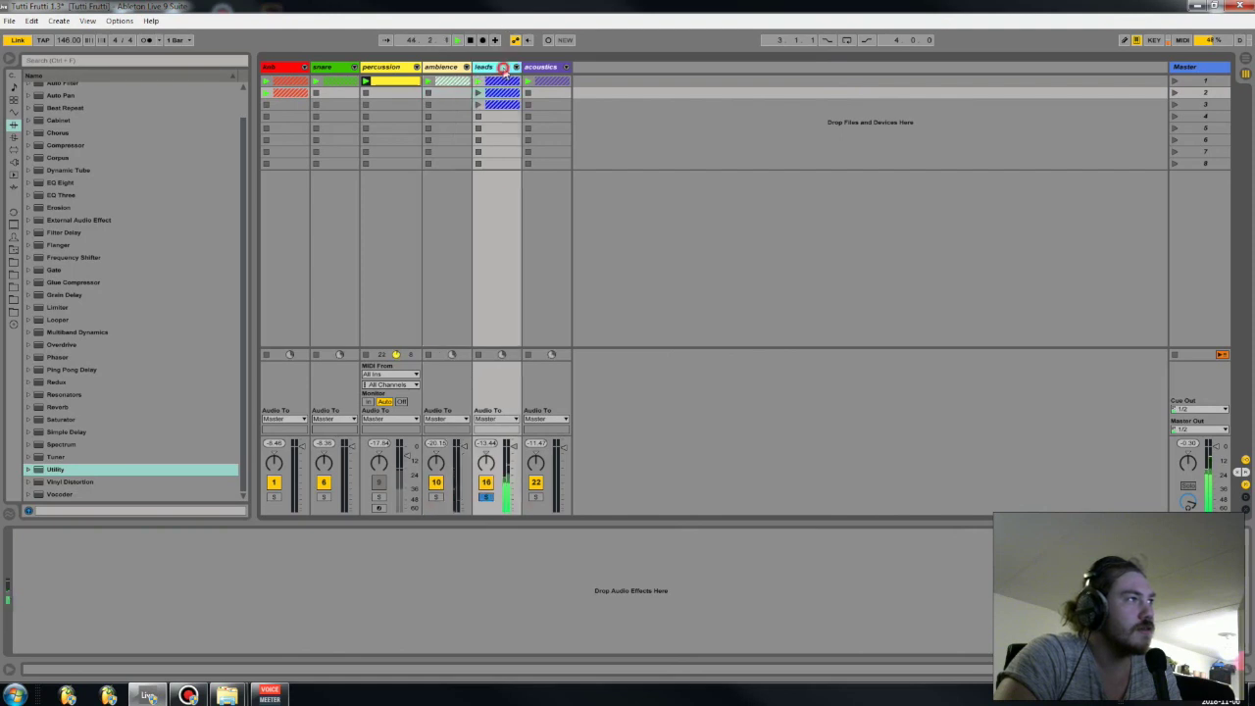
left_click(536, 498)
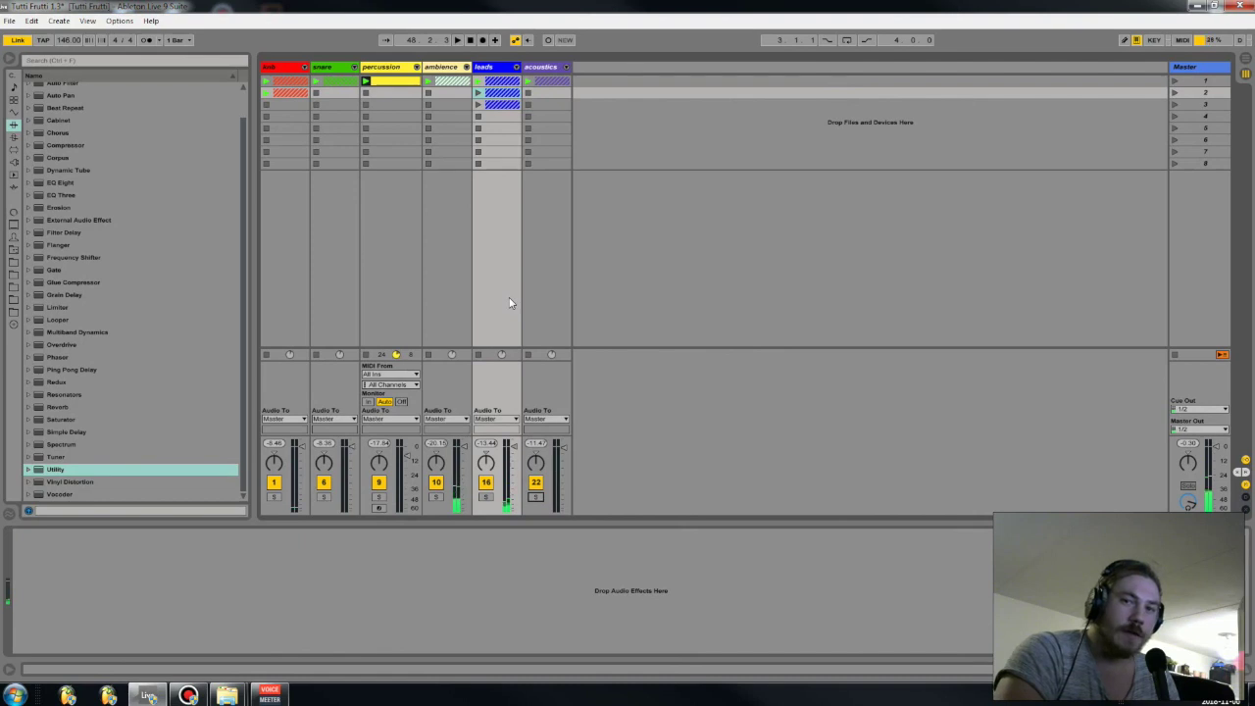
left_click(305, 67)
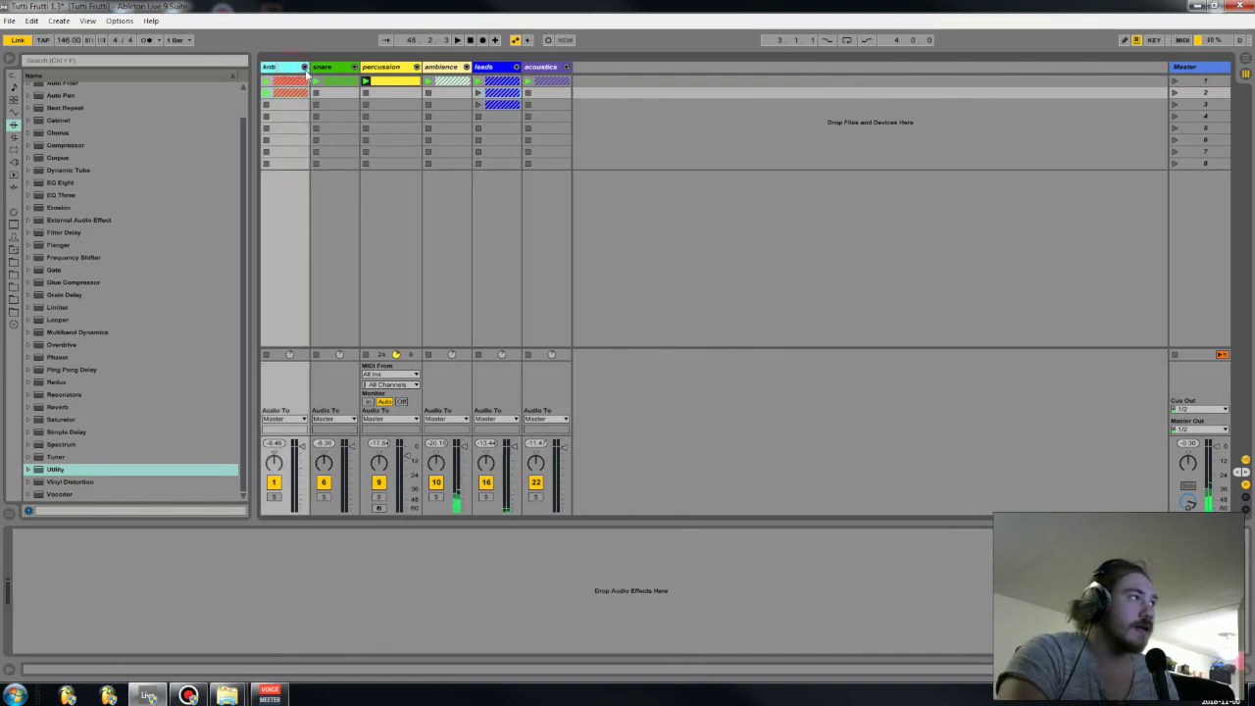